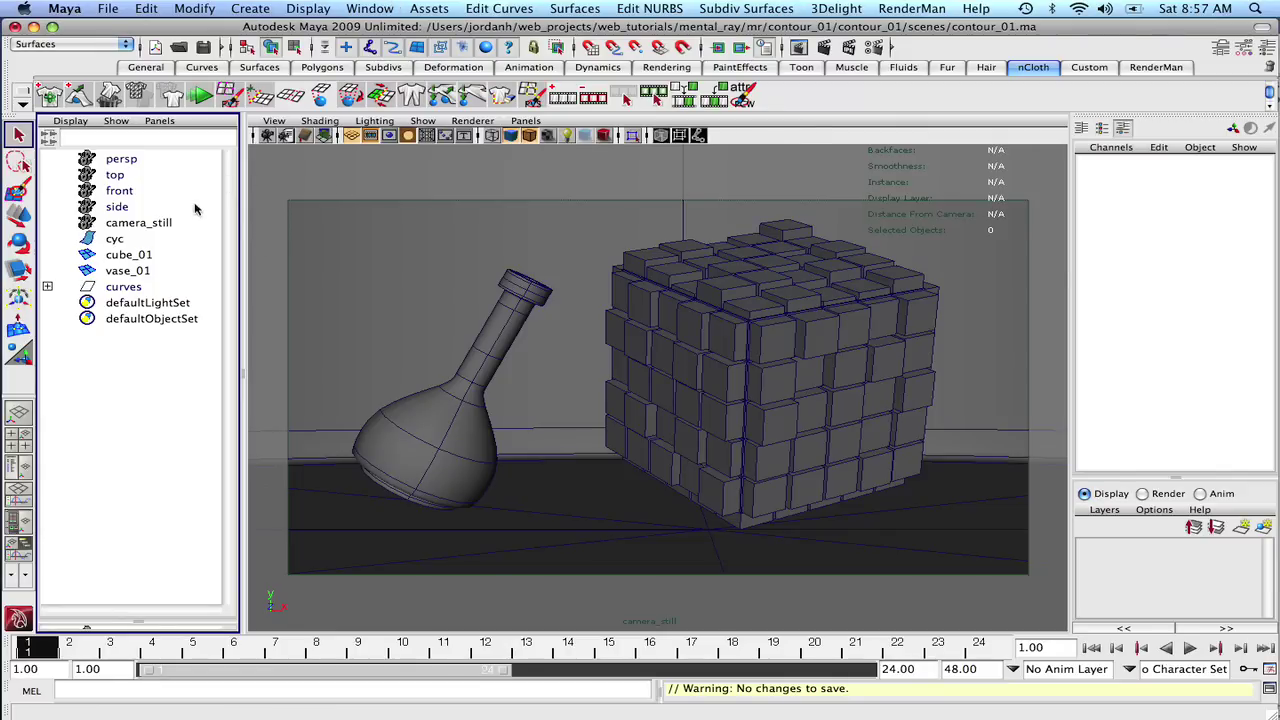
- Select the camera_still render camera and open its Attribute Editor
click(144, 224)
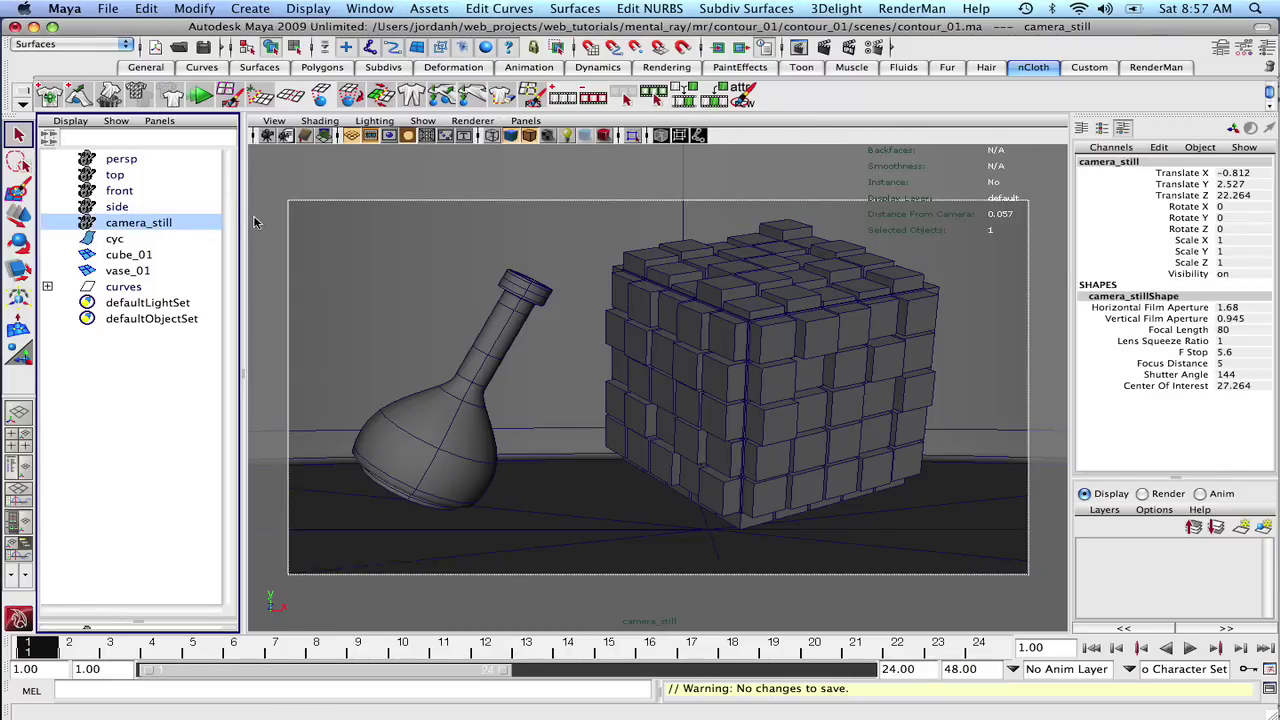
key(ctrl+a)
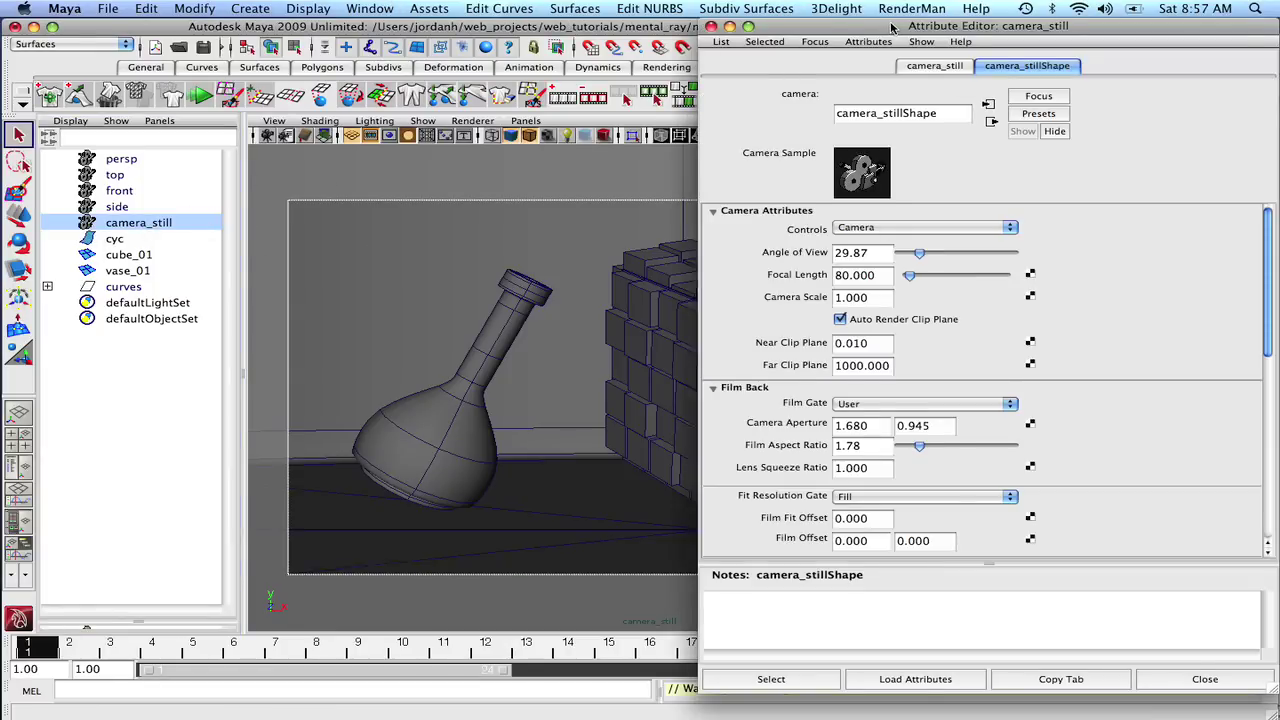
drag(890, 22, 209, 27)
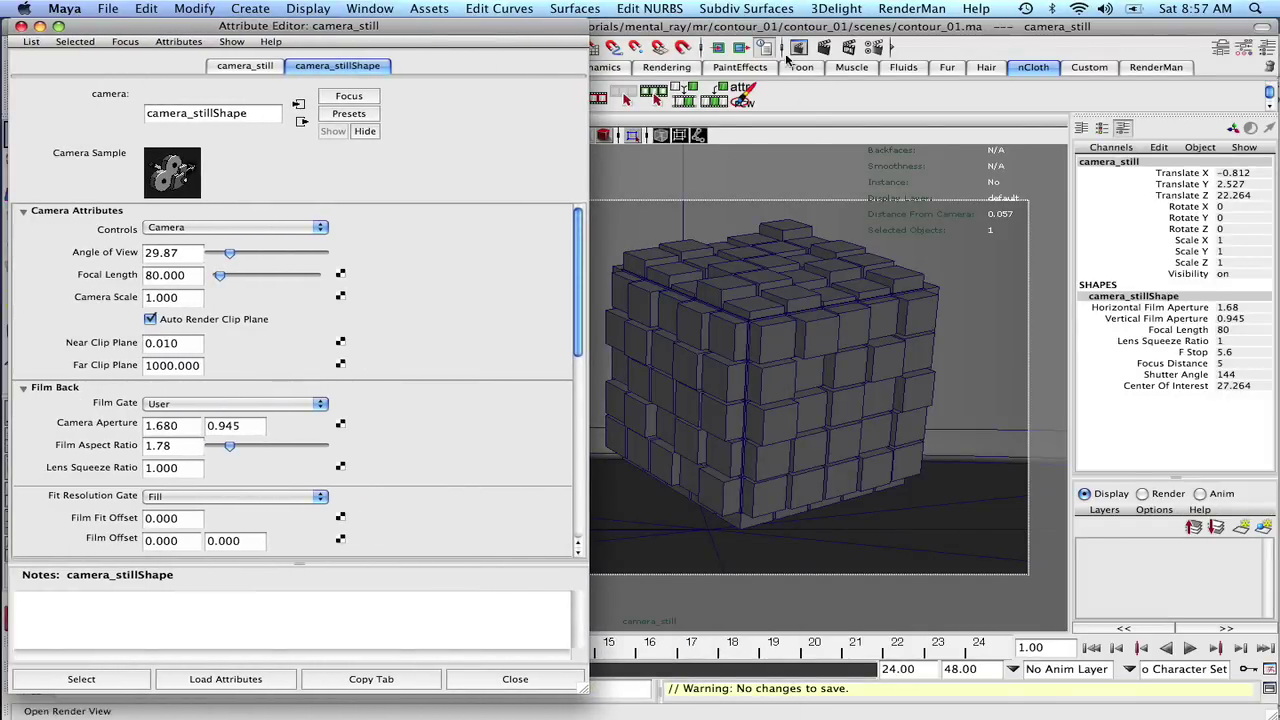
- In Render Settings, uncheck Enable Default Light under Render Options
click(741, 47)
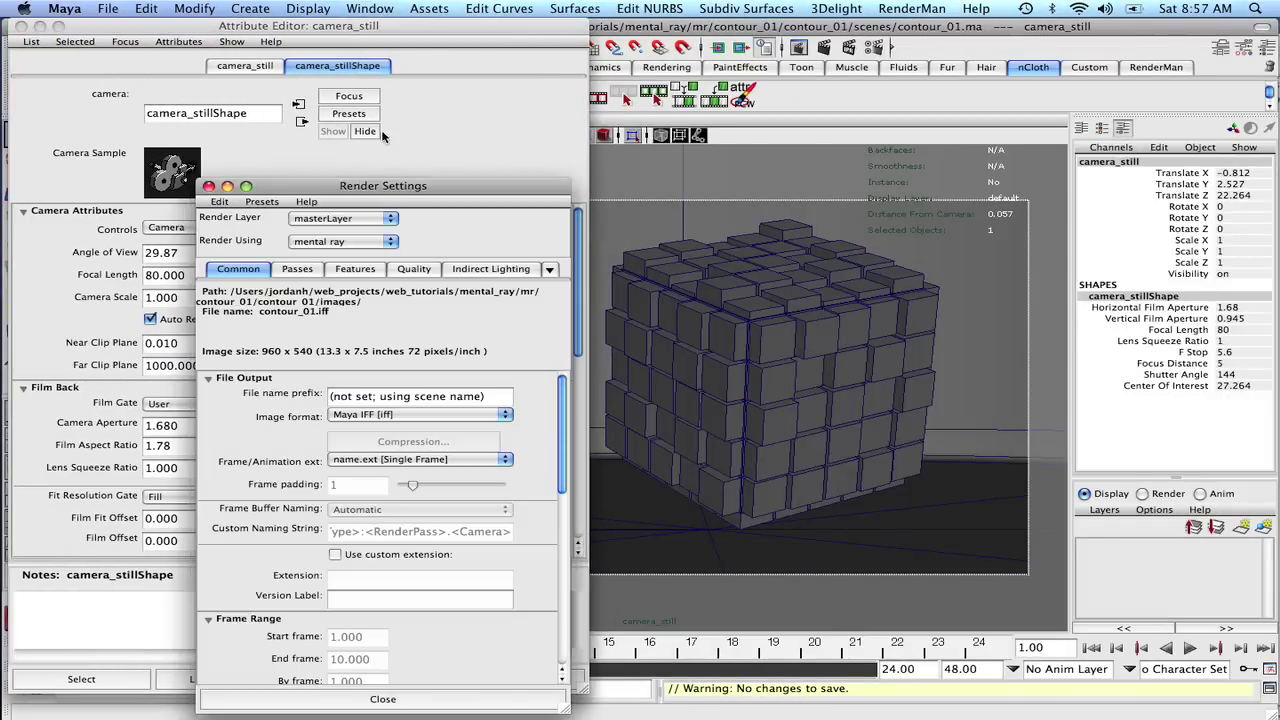
drag(355, 188, 763, 28)
drag(970, 306, 1006, 540)
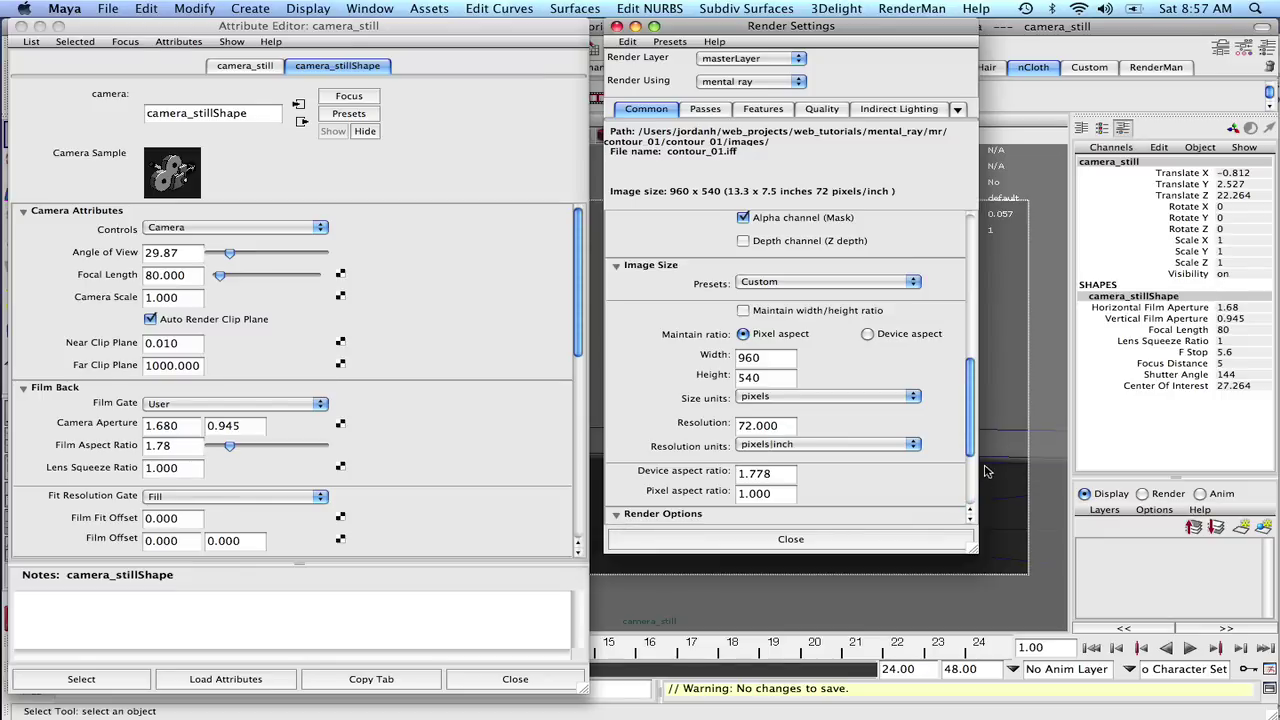
click(617, 514)
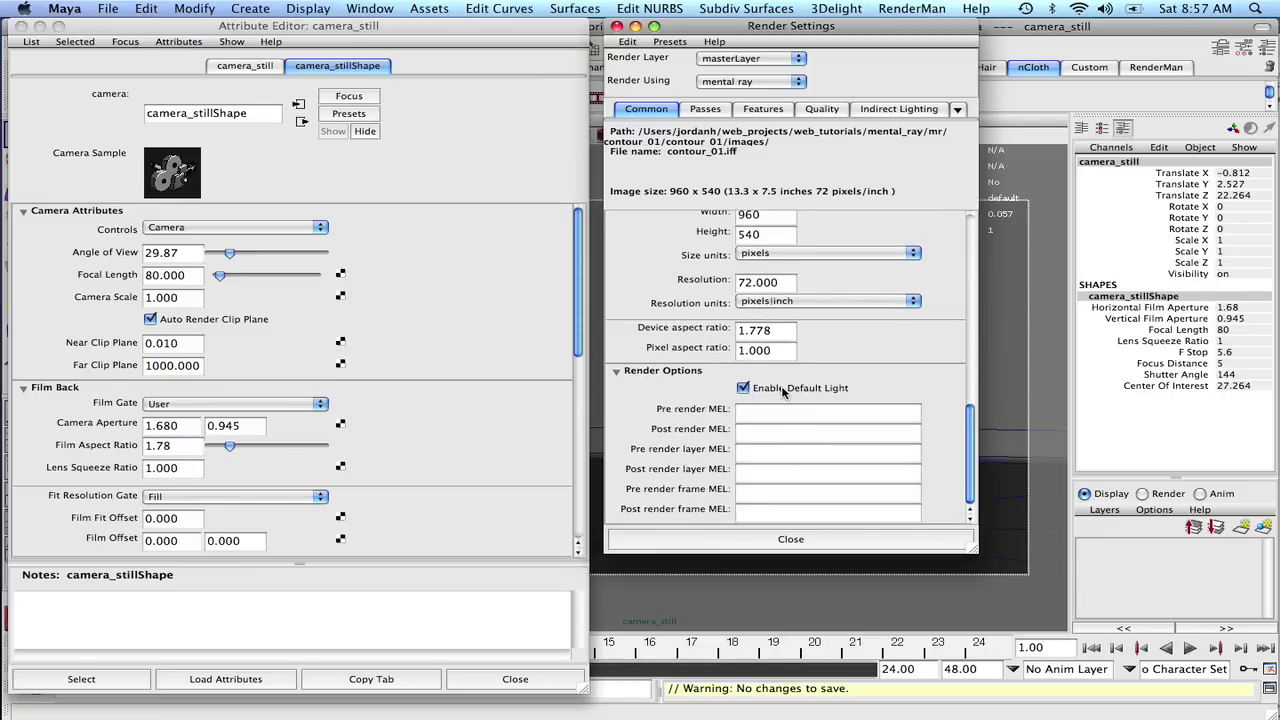
click(783, 391)
- Confirm the camera's 1.78 film aspect matches the 1.778 device aspect, then close both windows
key(Tab)
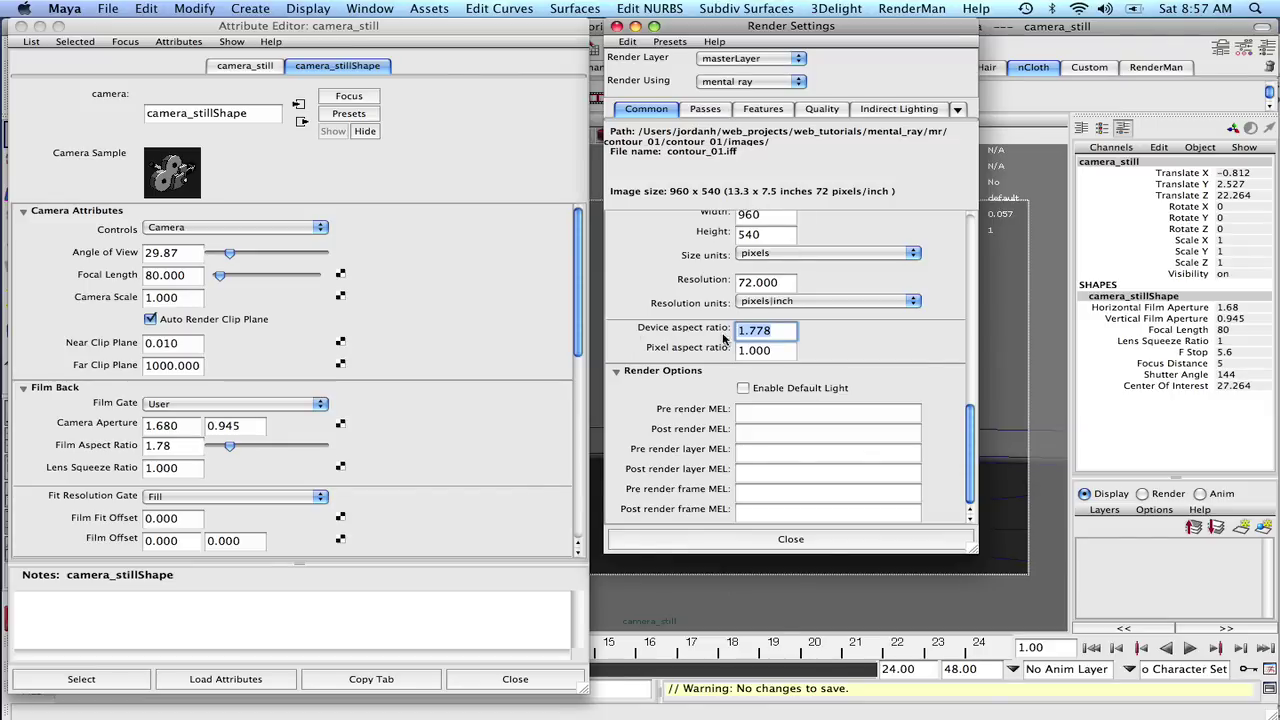
click(165, 445)
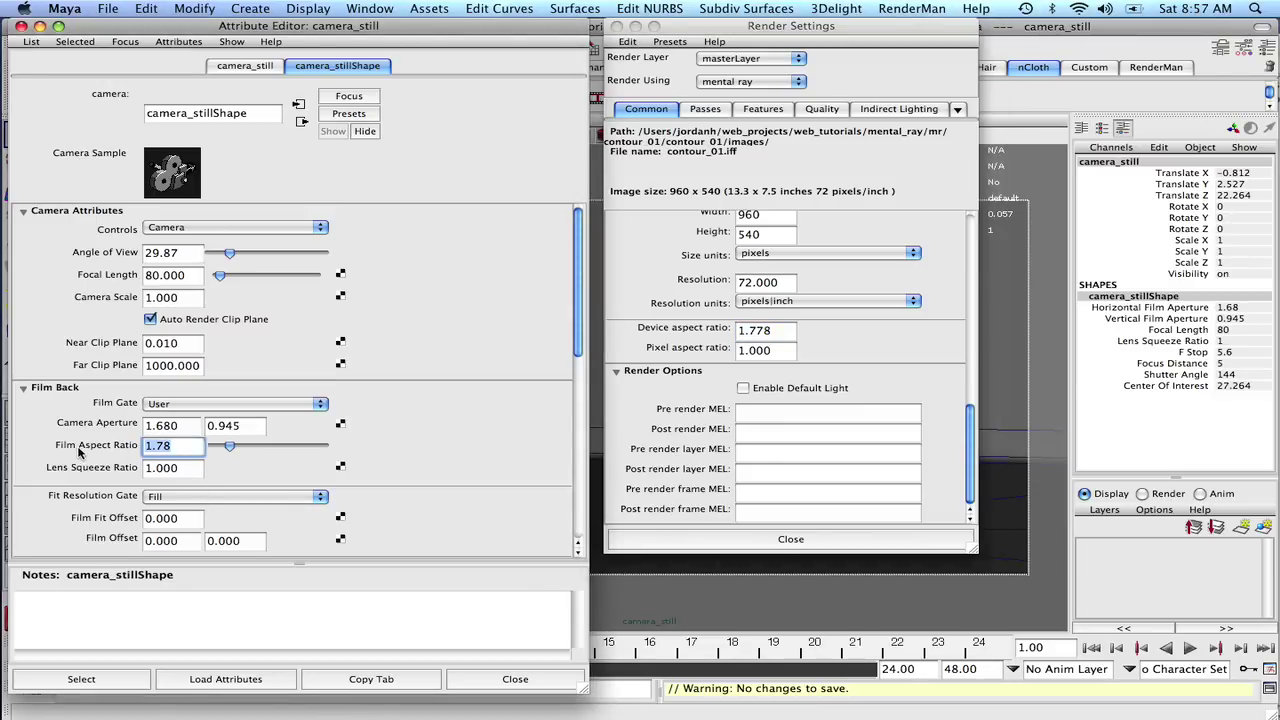
click(617, 31)
click(617, 27)
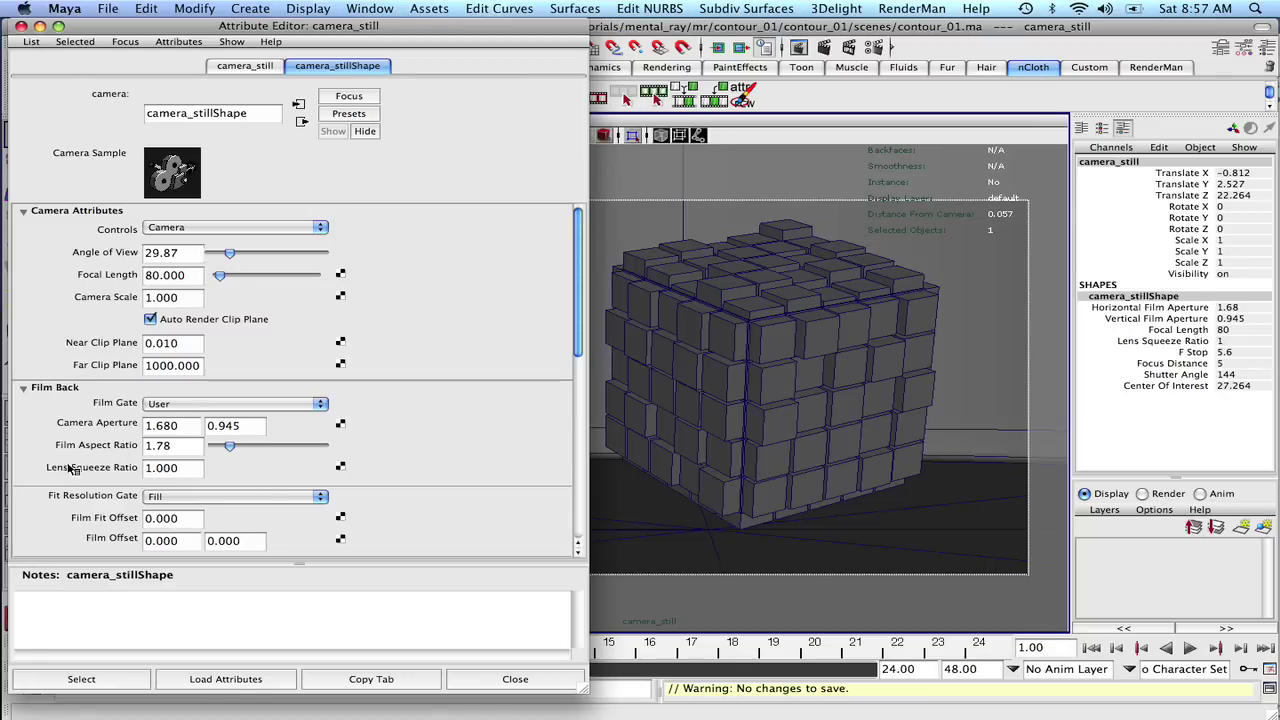
click(241, 67)
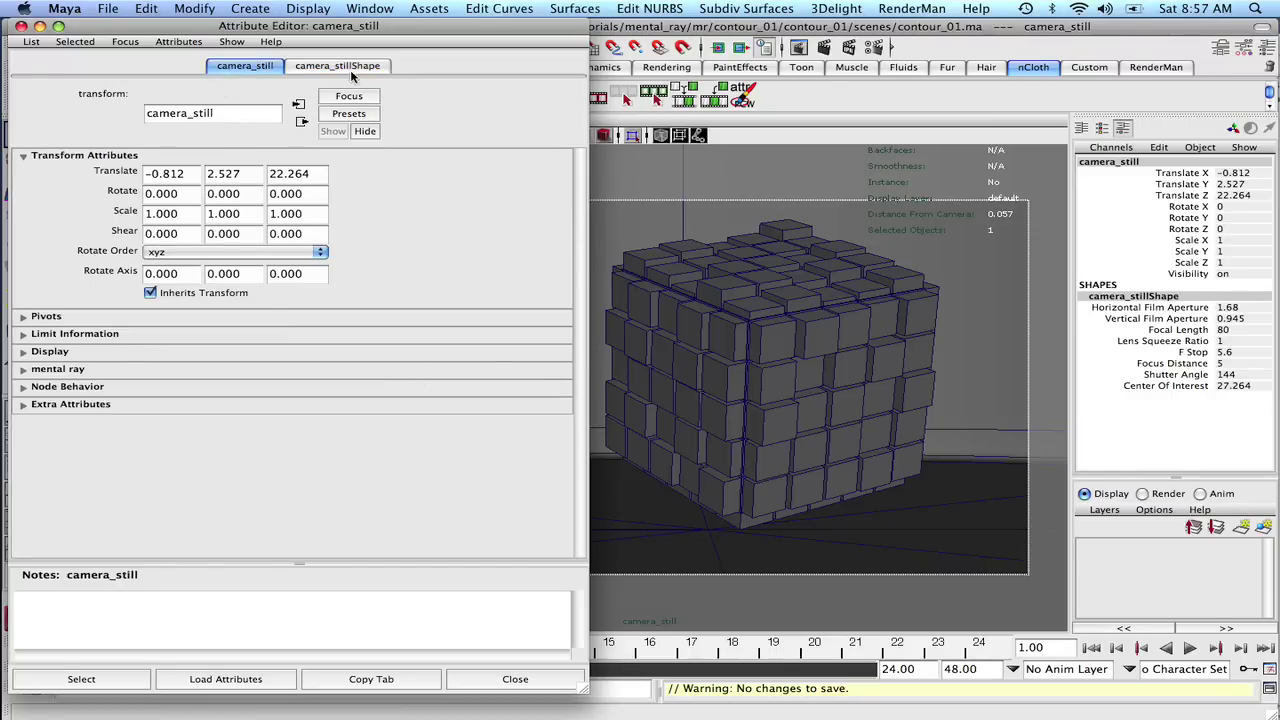
mouse_move(124, 28)
mouse_down()
mouse_move(136, 28)
mouse_move(122, 26)
mouse_up()
click(21, 27)
click(362, 9)
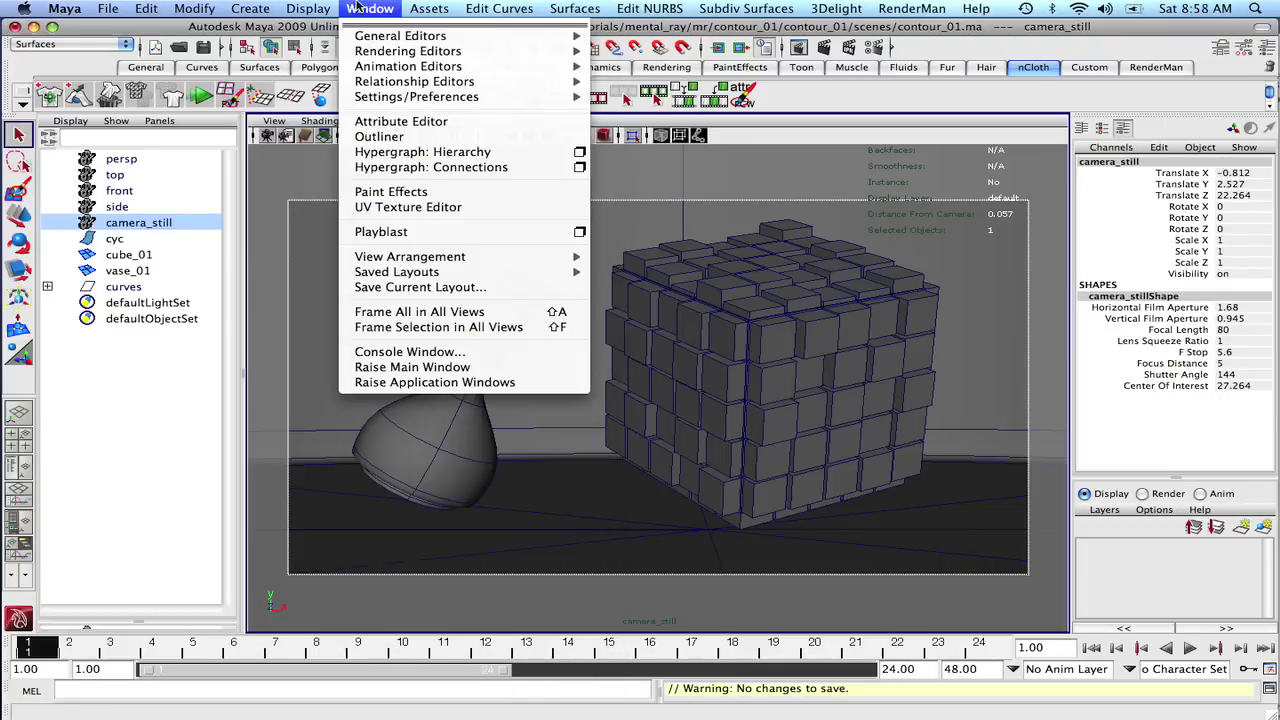
mouse_move(400, 100)
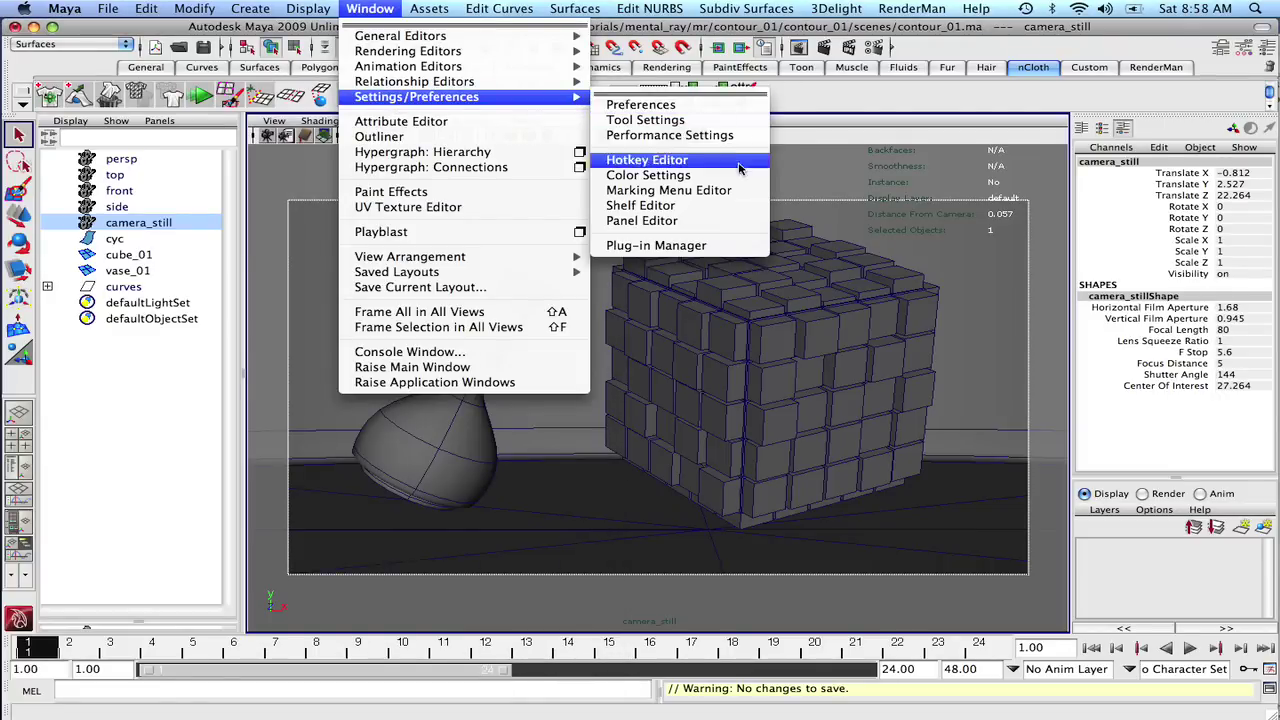
click(715, 245)
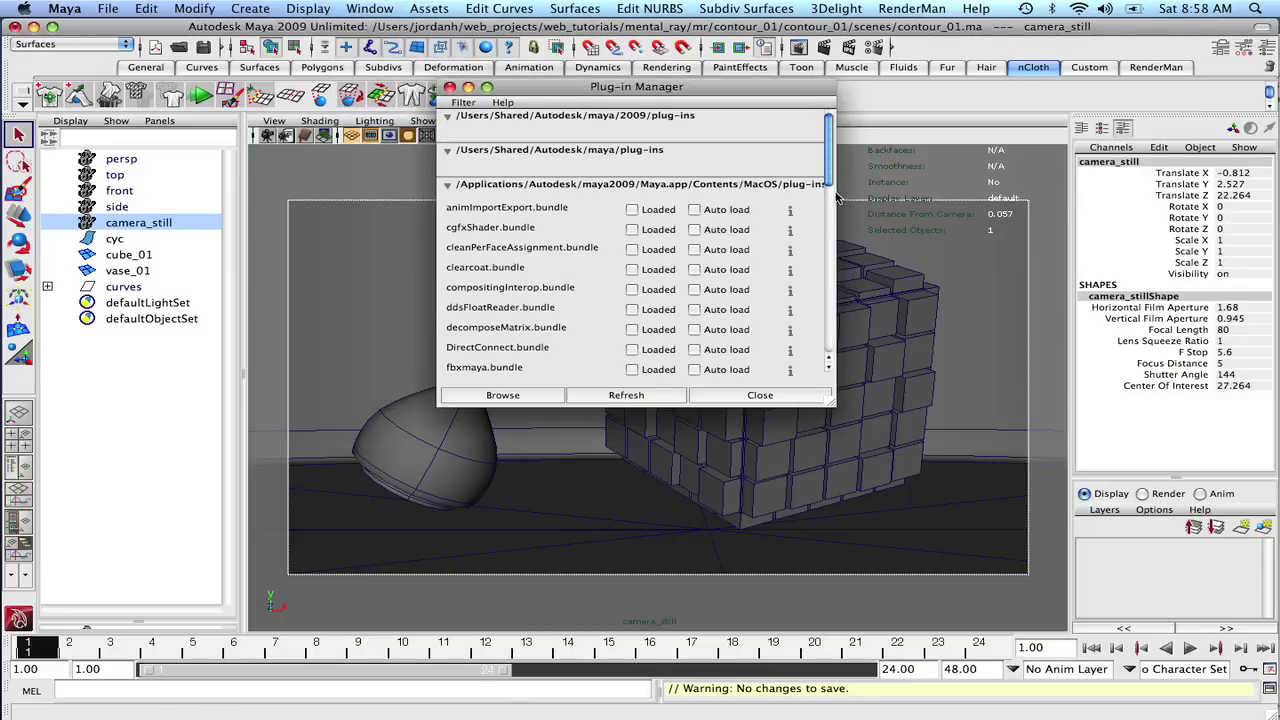
drag(829, 168, 830, 226)
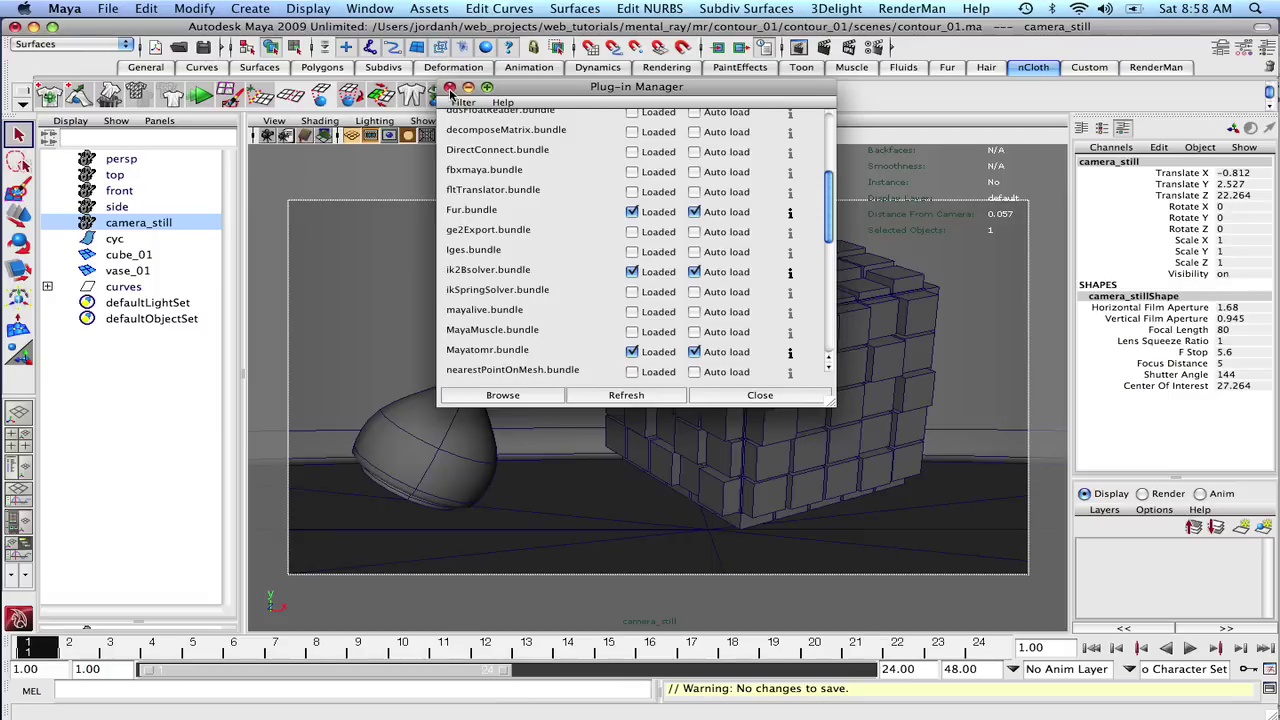
click(450, 89)
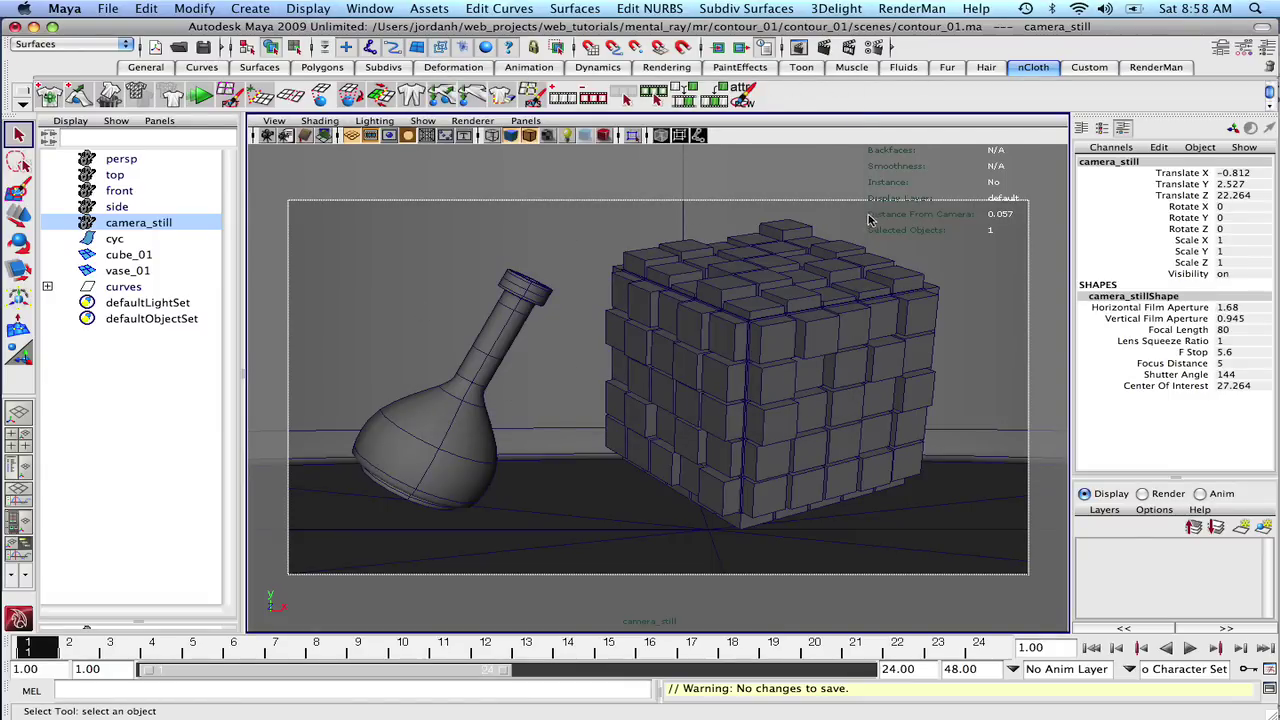
- Open the mental ray Approximation Editor and create a surface approximation for the cyc backdrop
click(692, 244)
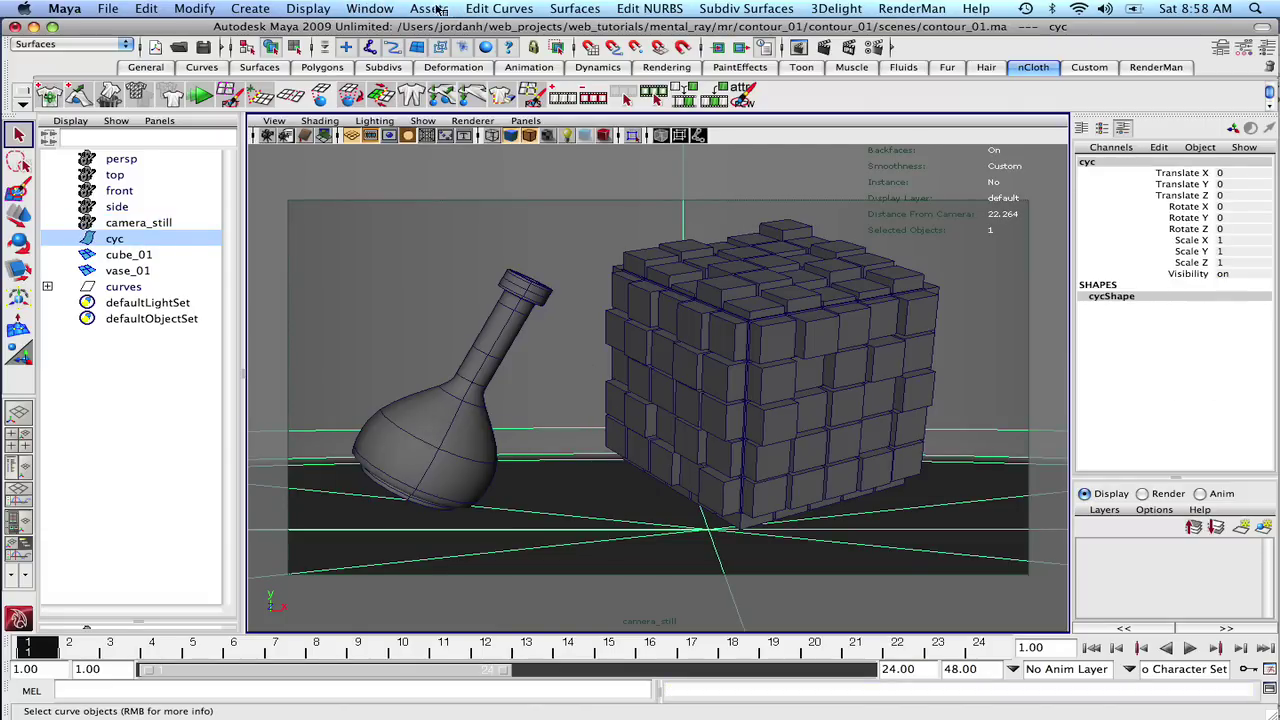
click(369, 8)
mouse_move(366, 68)
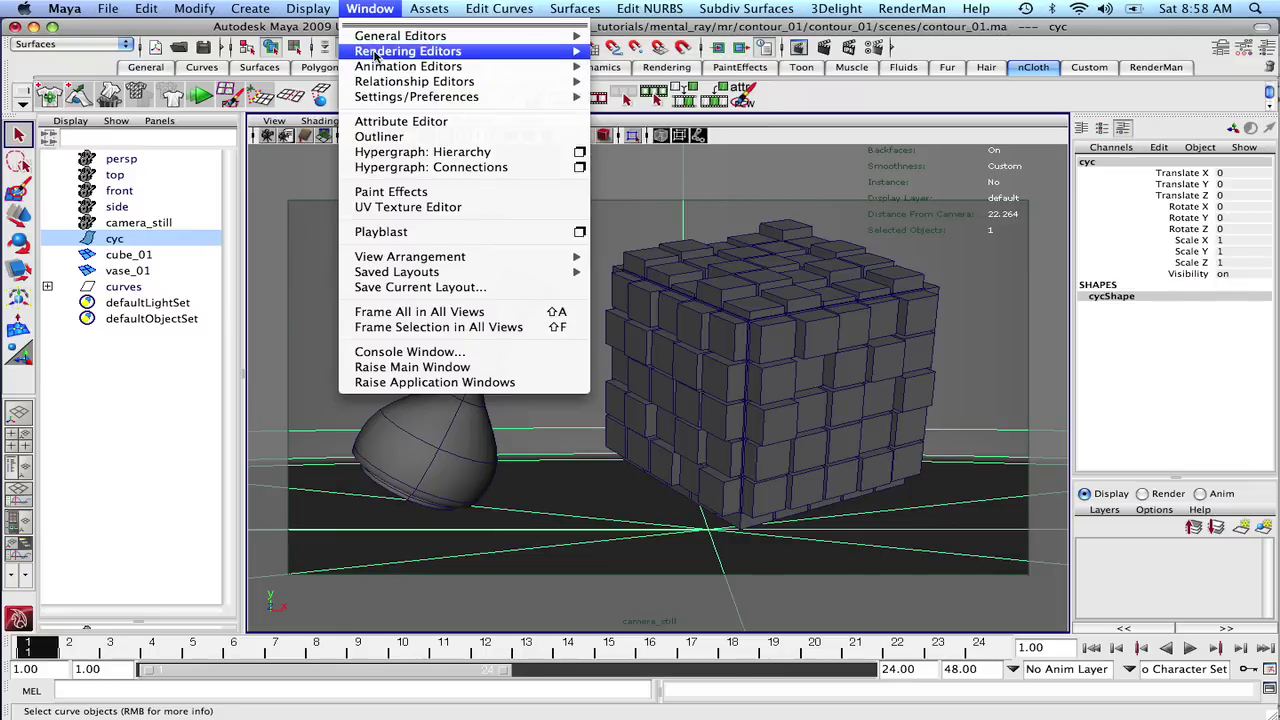
mouse_move(408, 51)
mouse_move(690, 122)
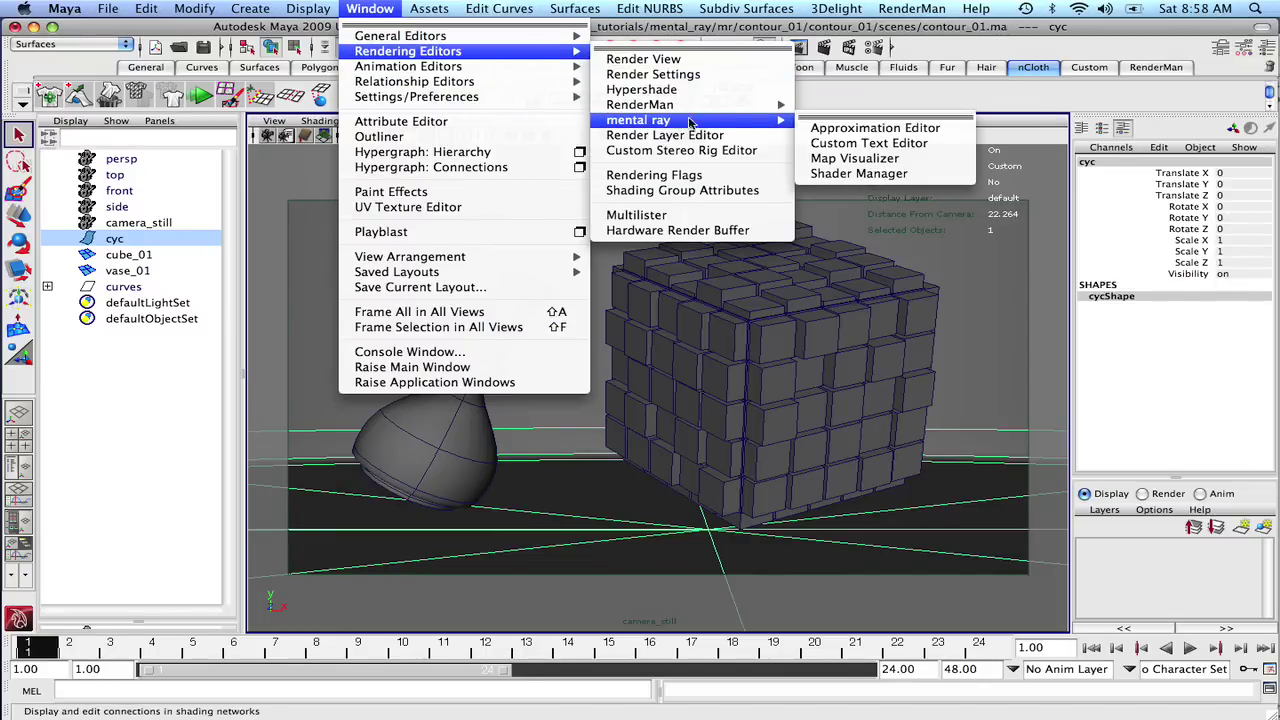
click(866, 128)
drag(443, 47, 93, 27)
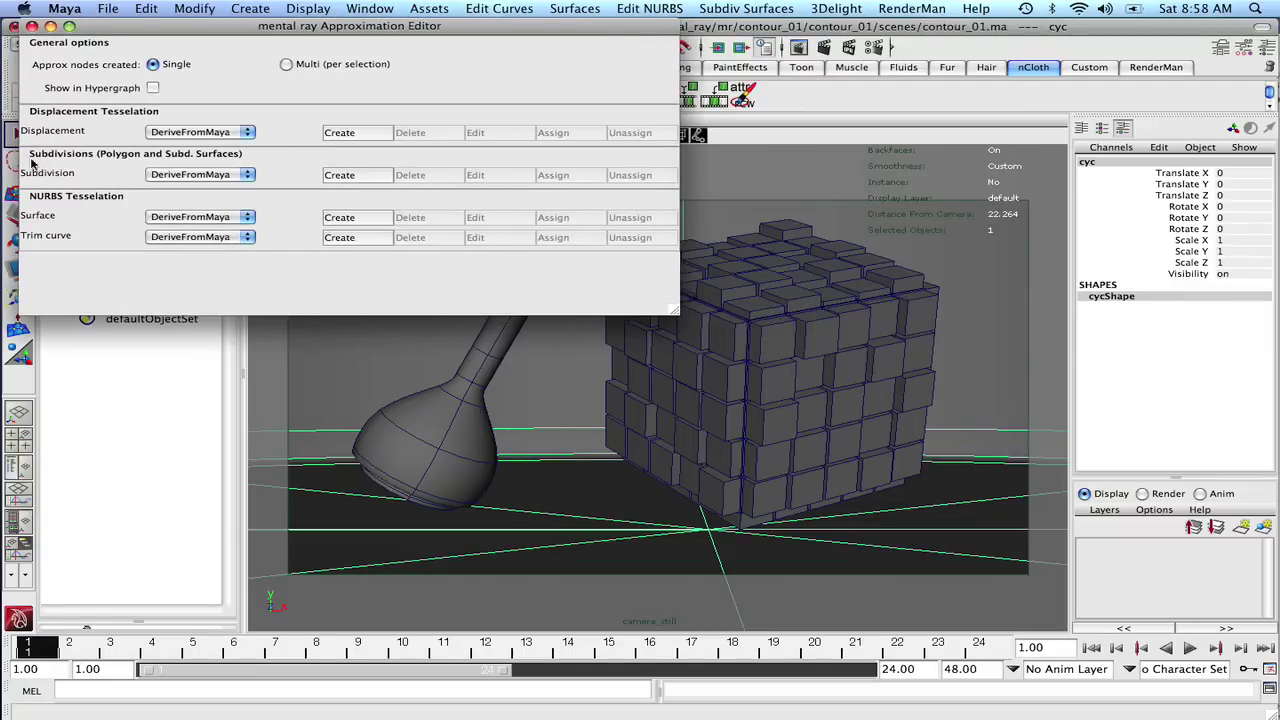
click(222, 220)
click(366, 226)
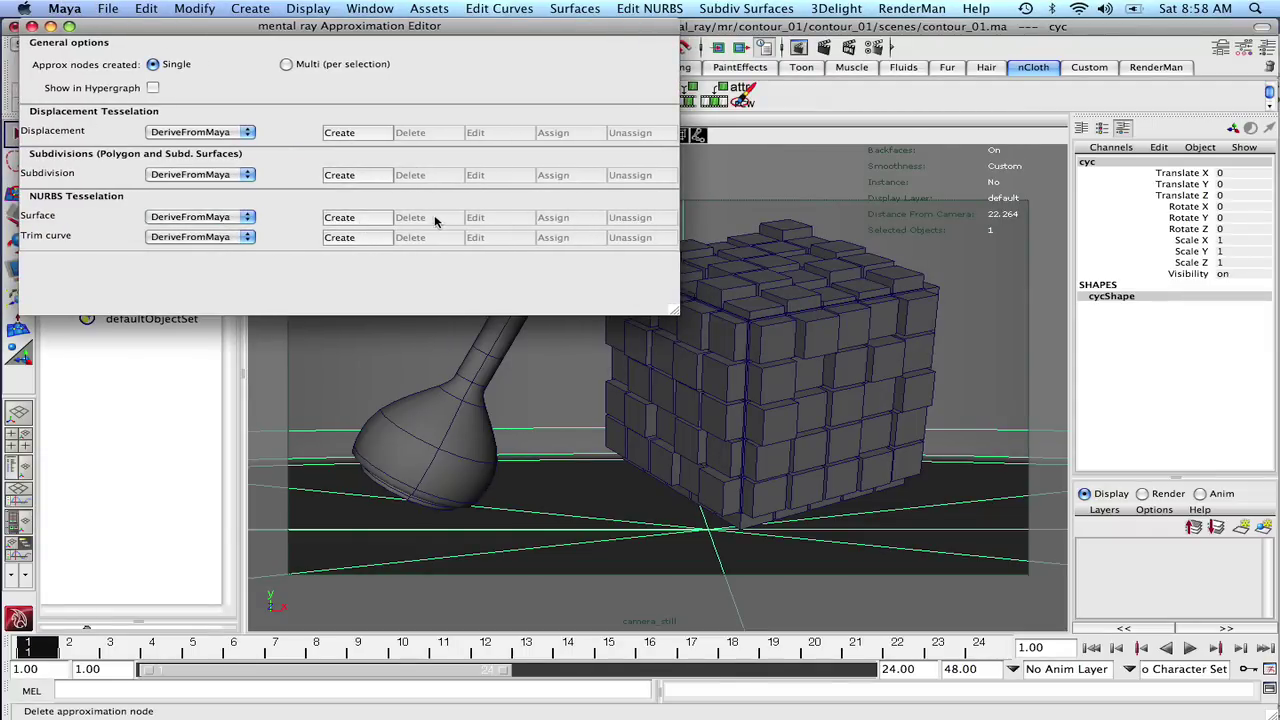
click(339, 217)
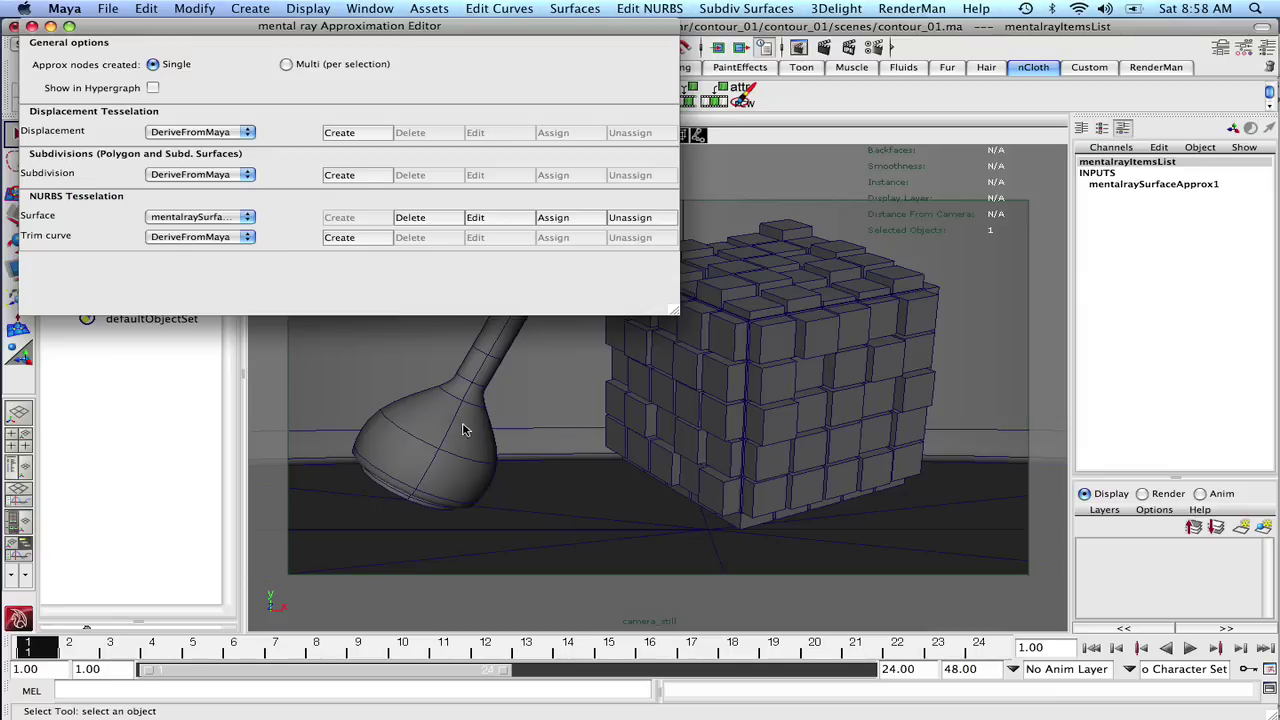
- Create a DeriveFromMaya subdivision approximation for vase_01 and set it to smooth display
click(455, 458)
key(1)
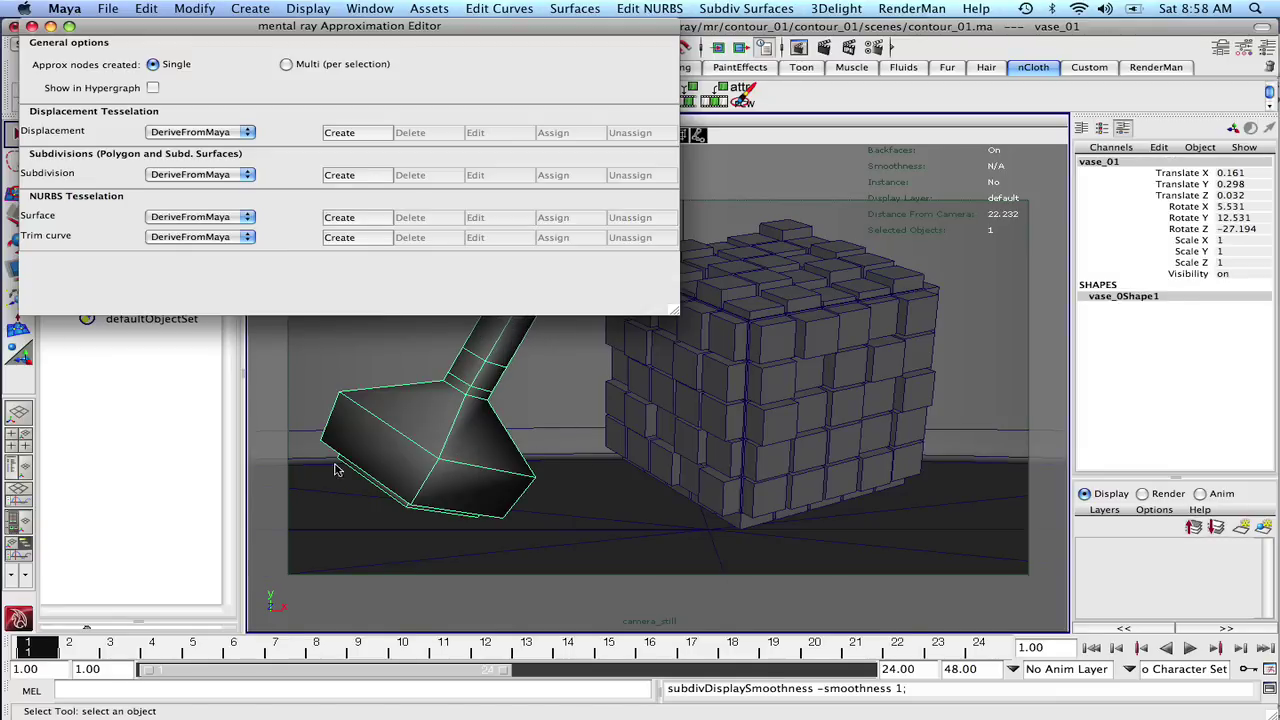
drag(330, 28, 815, 159)
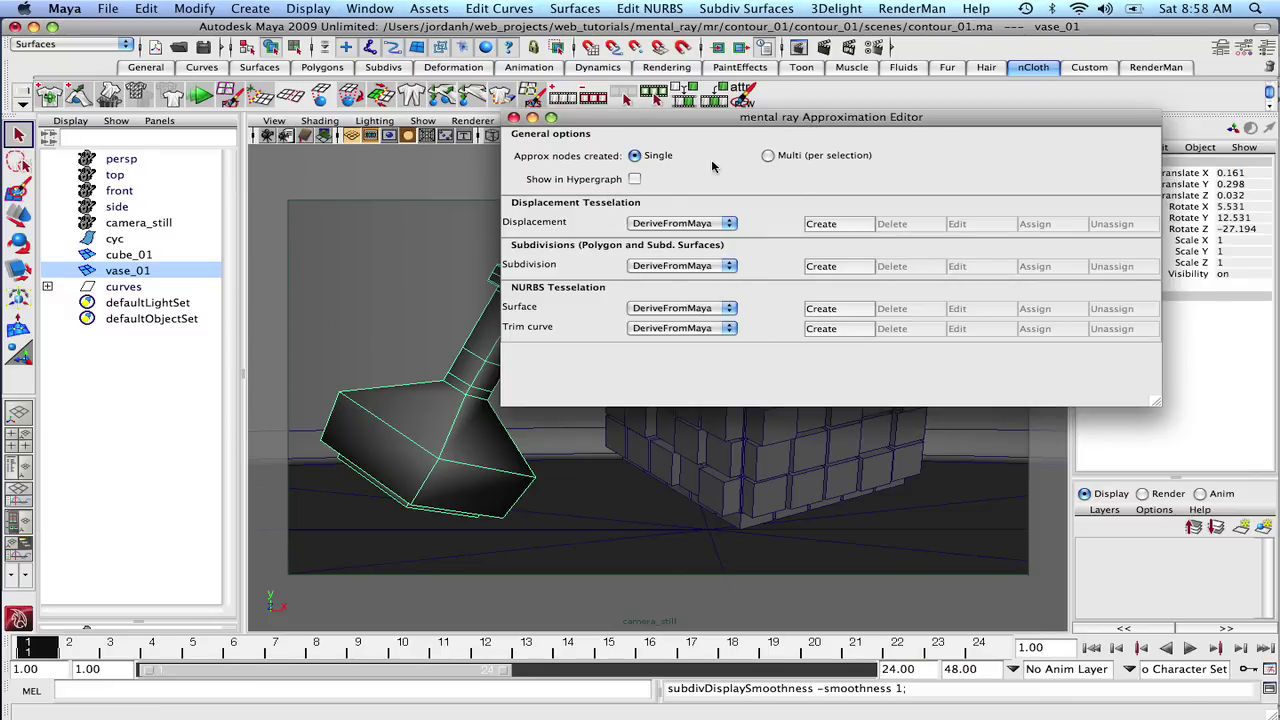
click(672, 266)
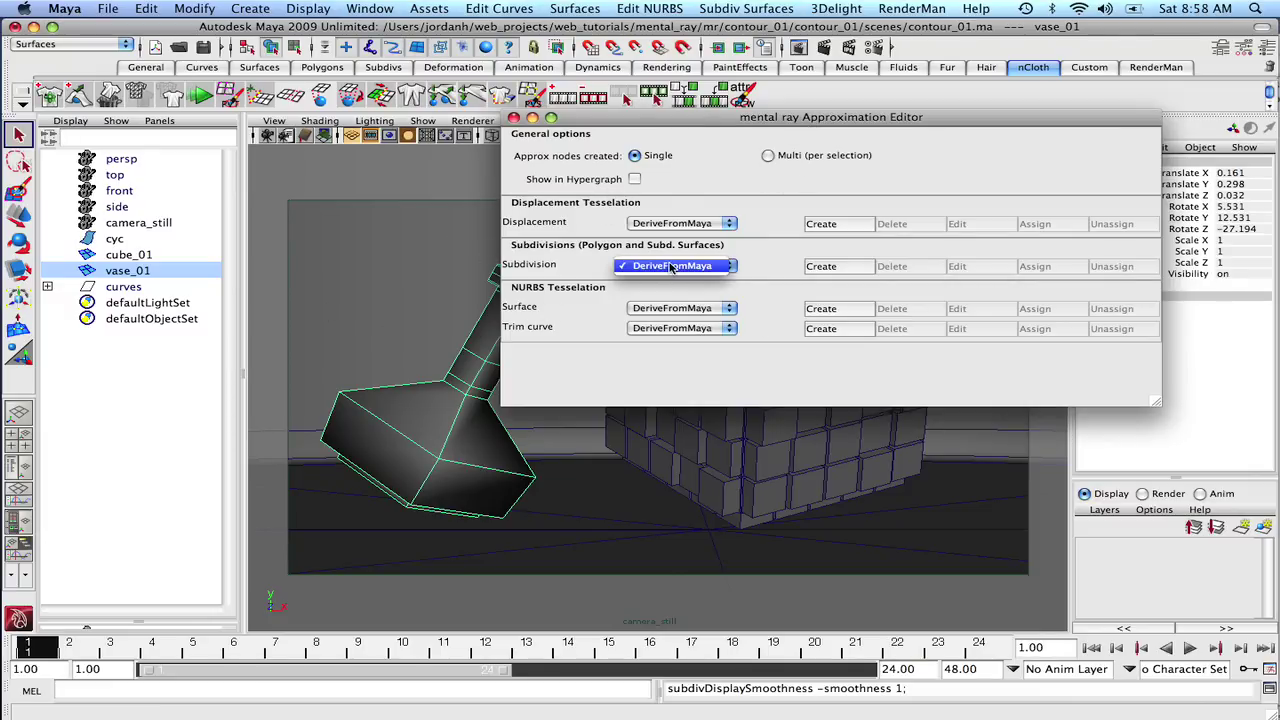
click(672, 266)
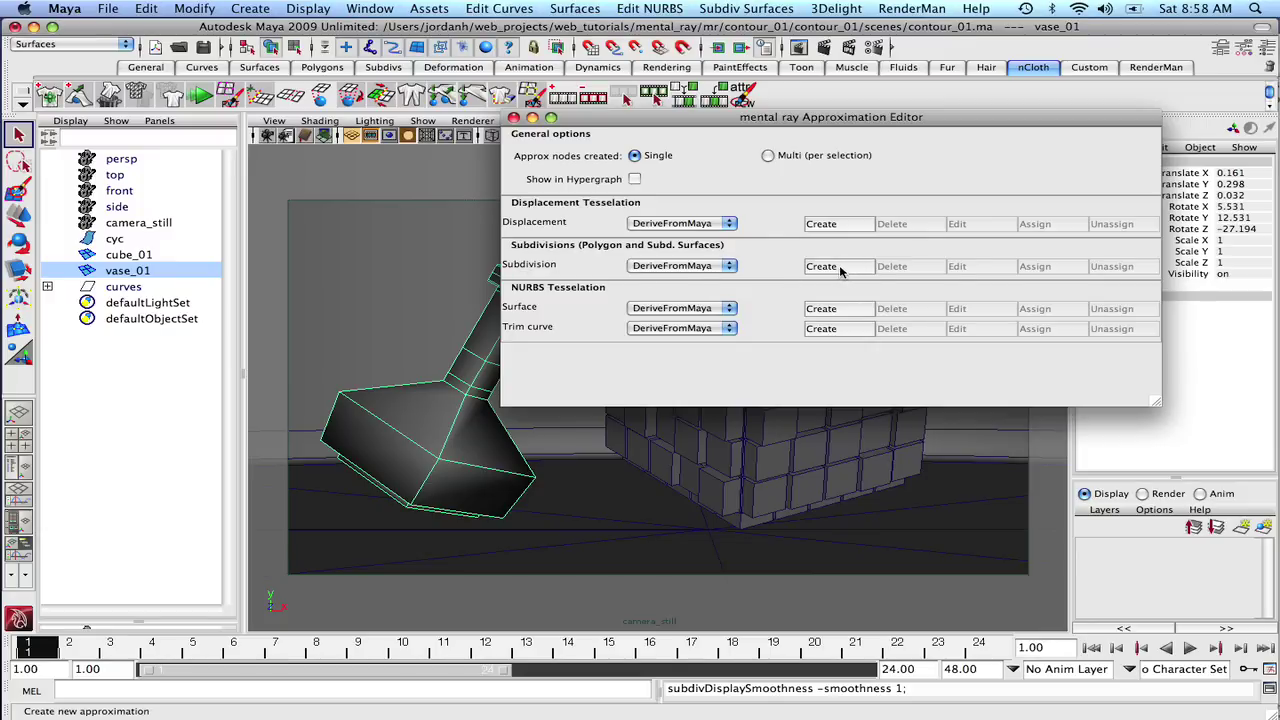
click(822, 266)
click(413, 427)
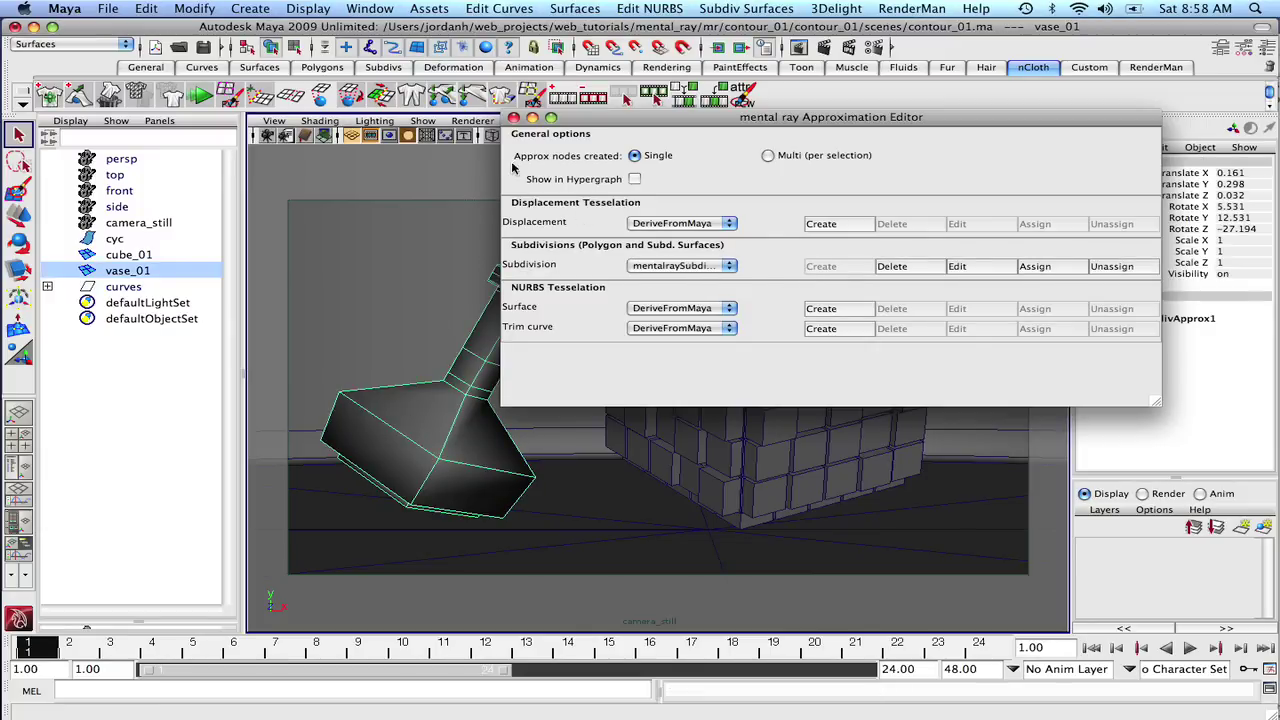
key(3)
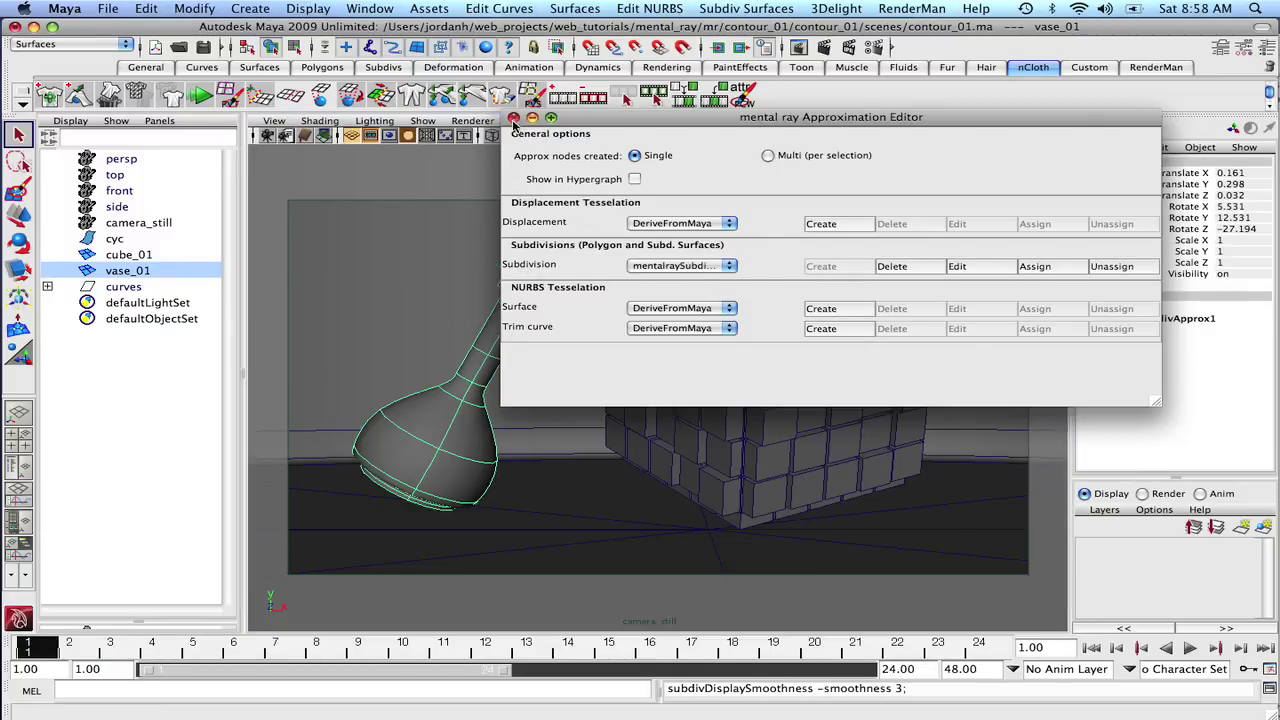
click(514, 118)
click(672, 366)
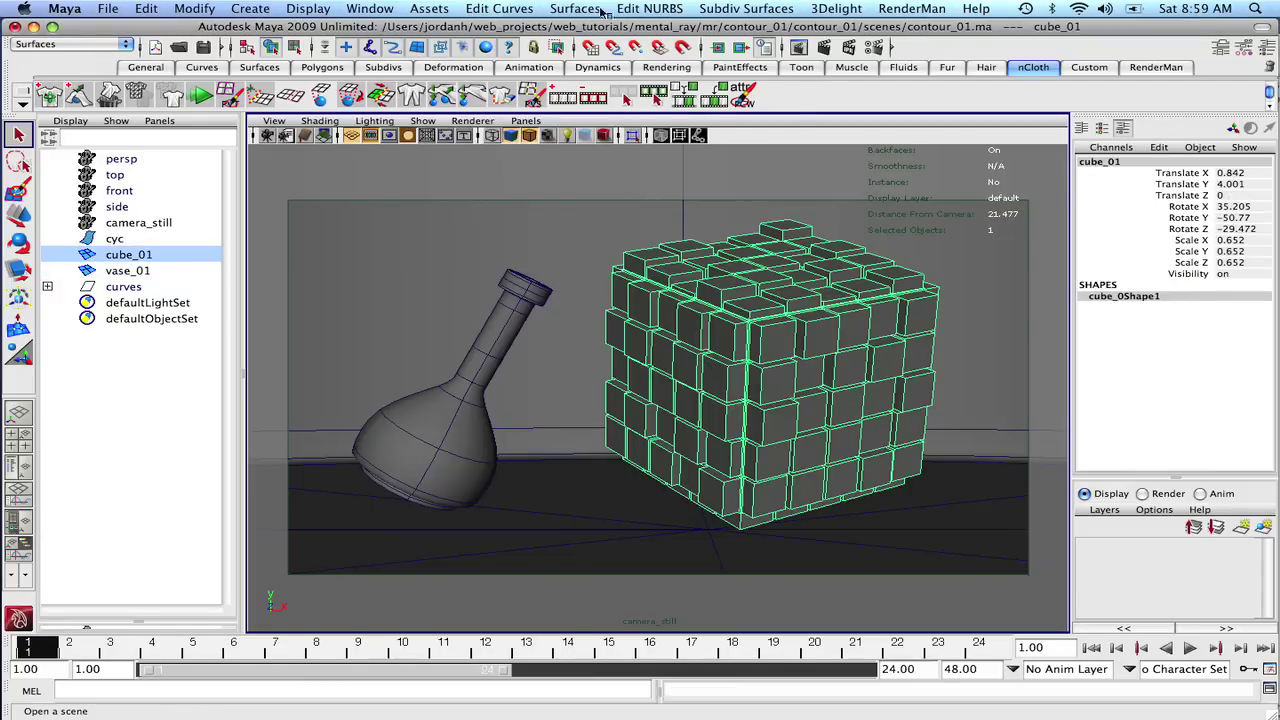
- Set the cube's normal angle to 89 degrees with Polygons > Normals > Set Normal Angle
click(632, 9)
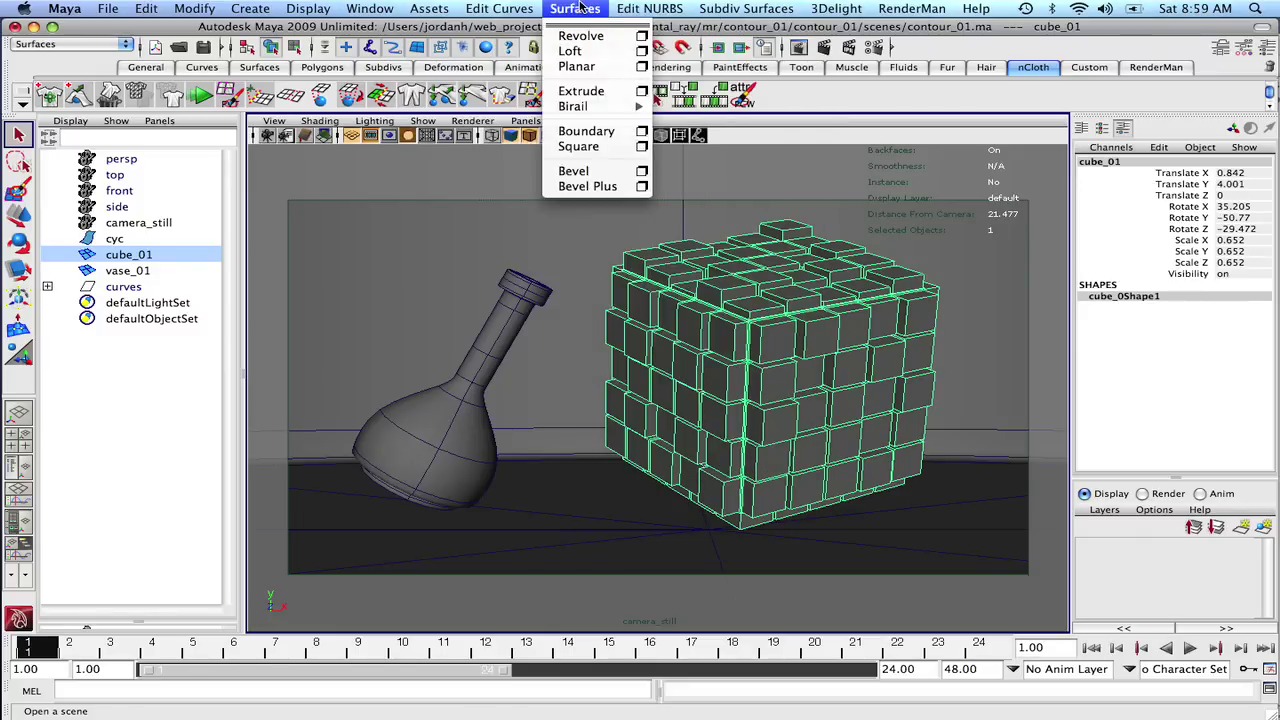
mouse_move(740, 8)
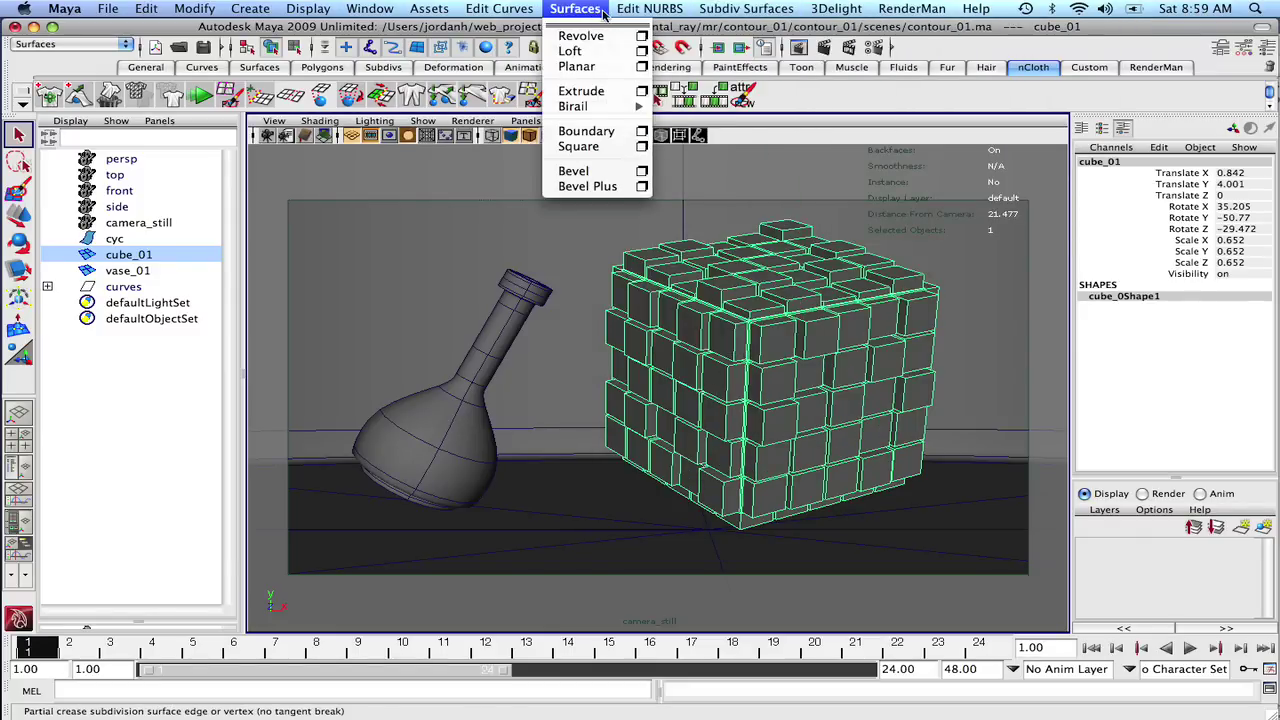
click(499, 8)
click(62, 45)
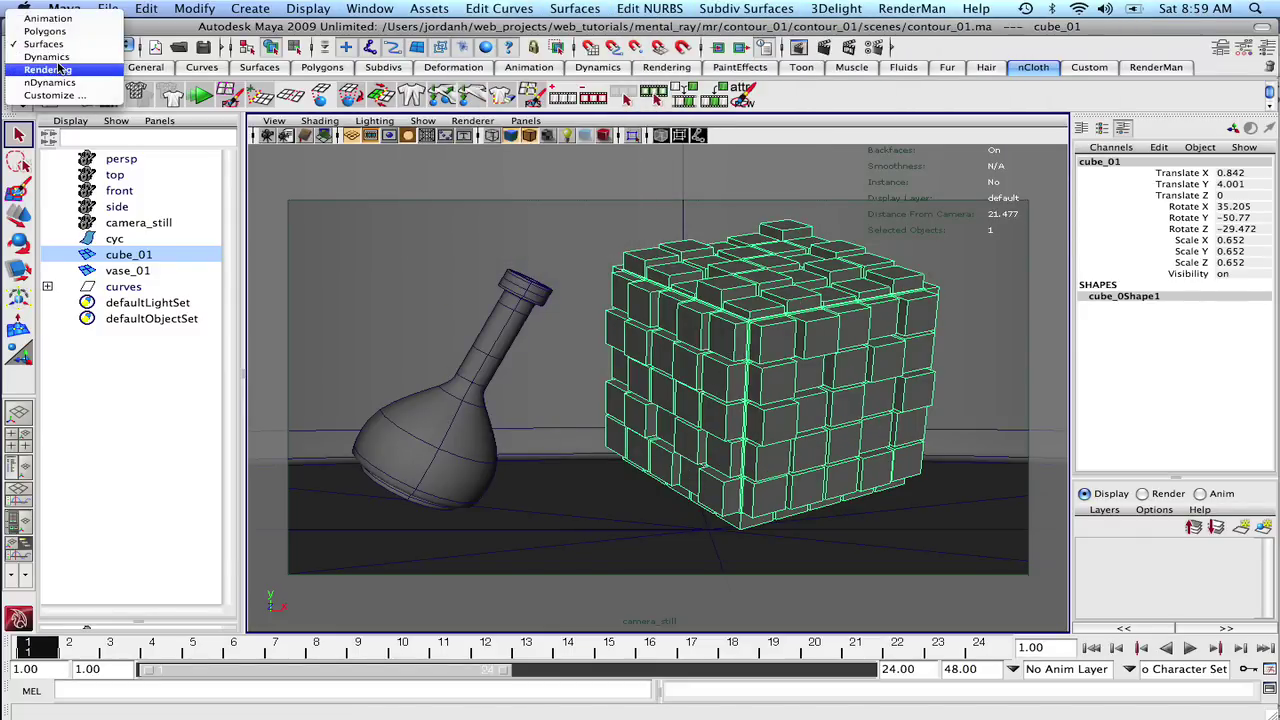
click(40, 27)
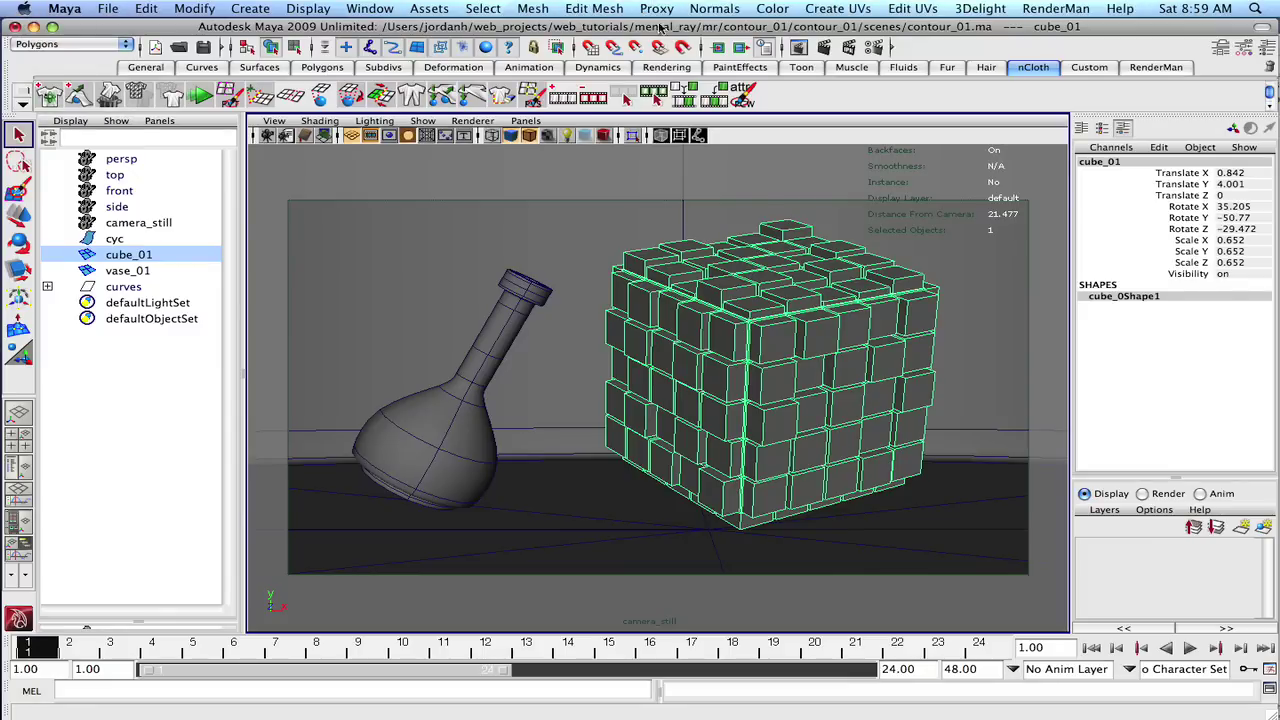
click(735, 8)
click(765, 221)
drag(594, 107, 478, 113)
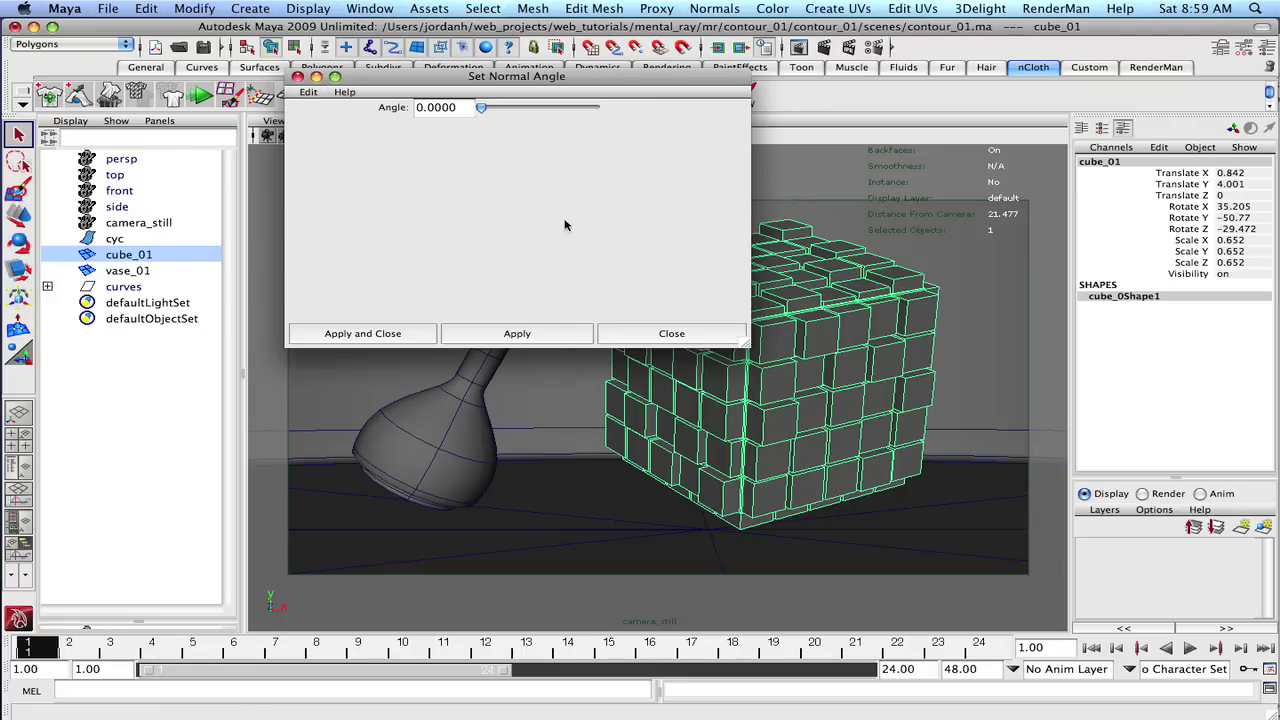
click(462, 106)
text(89)
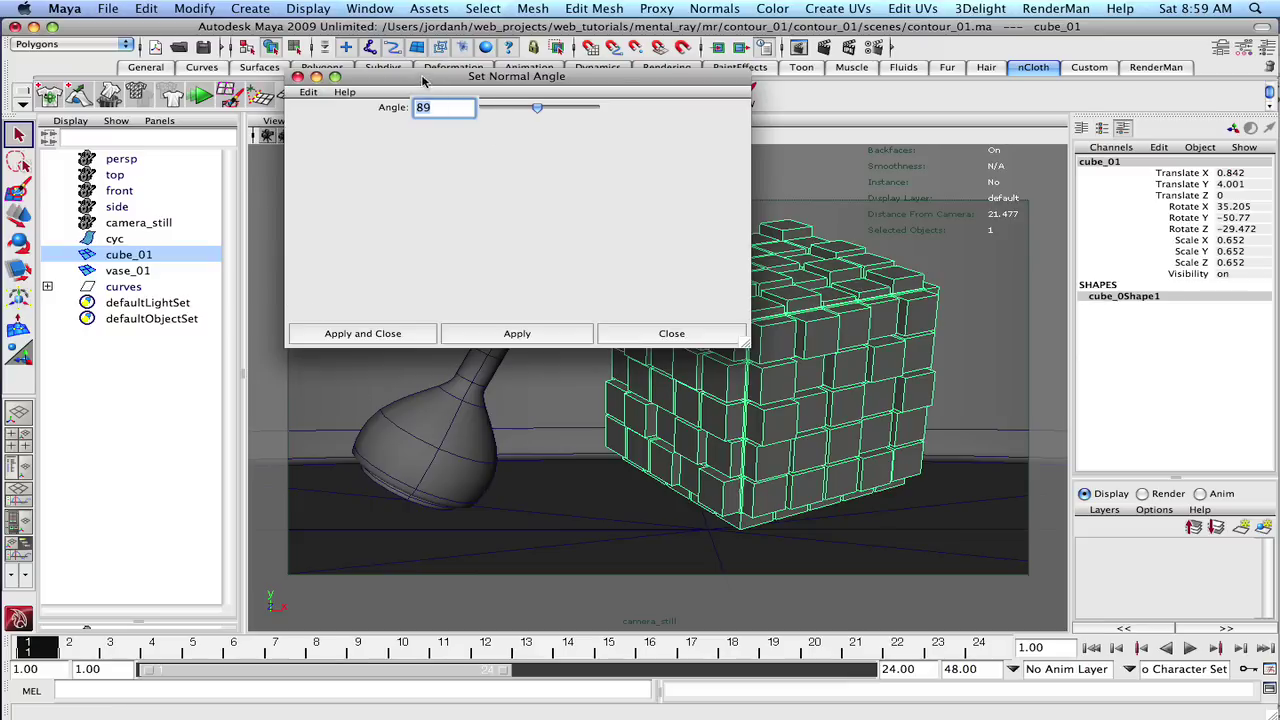
drag(422, 77, 394, 214)
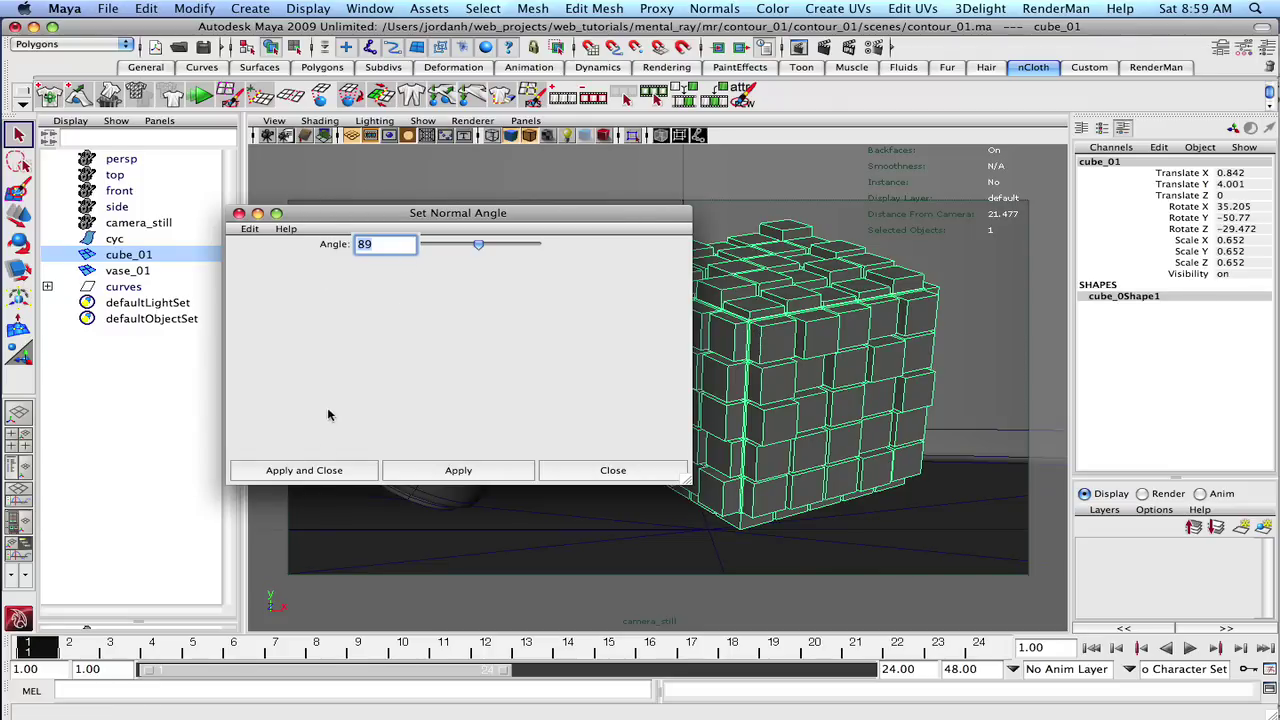
click(280, 476)
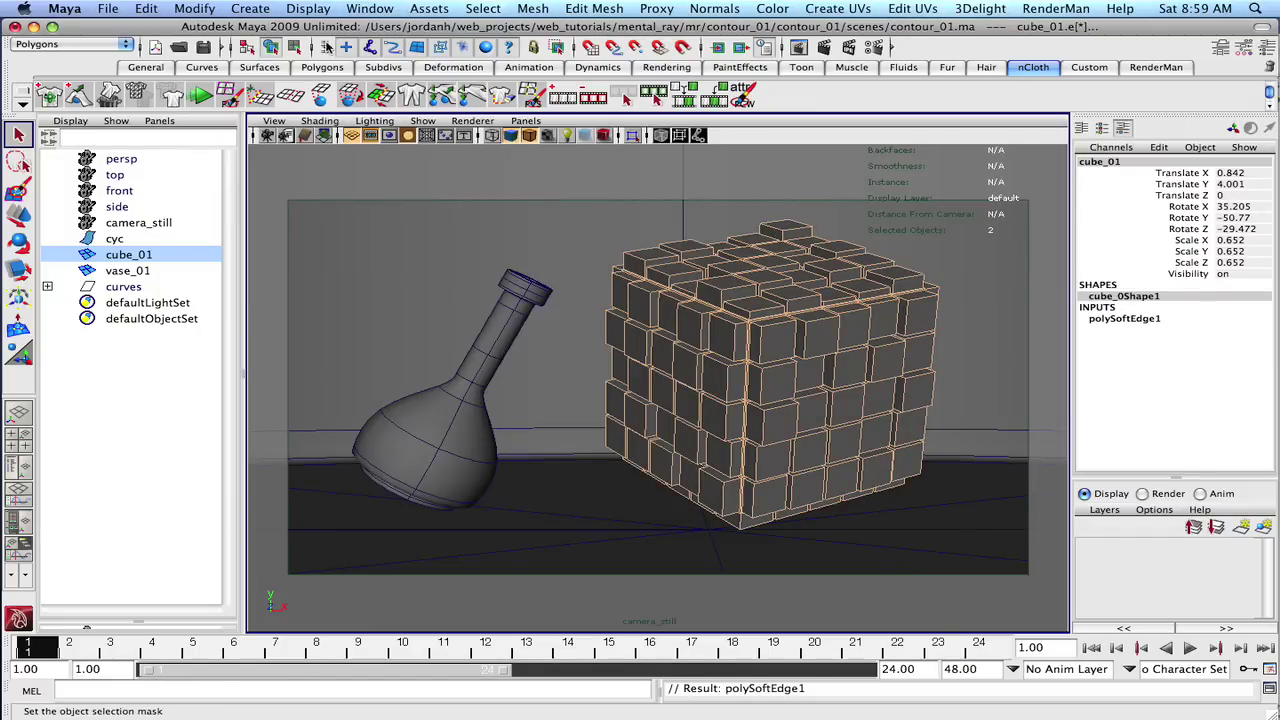
- Save, then delete the cube's construction history via Delete All by Type > History
click(270, 47)
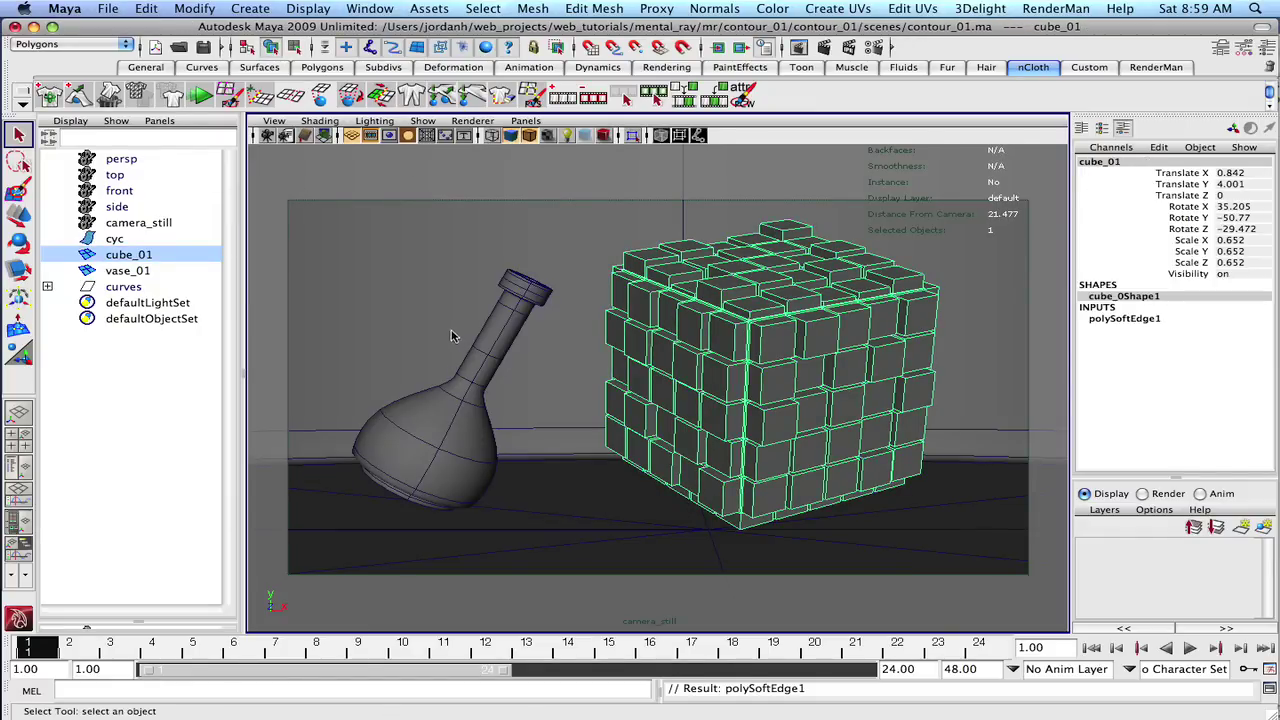
key(super+s)
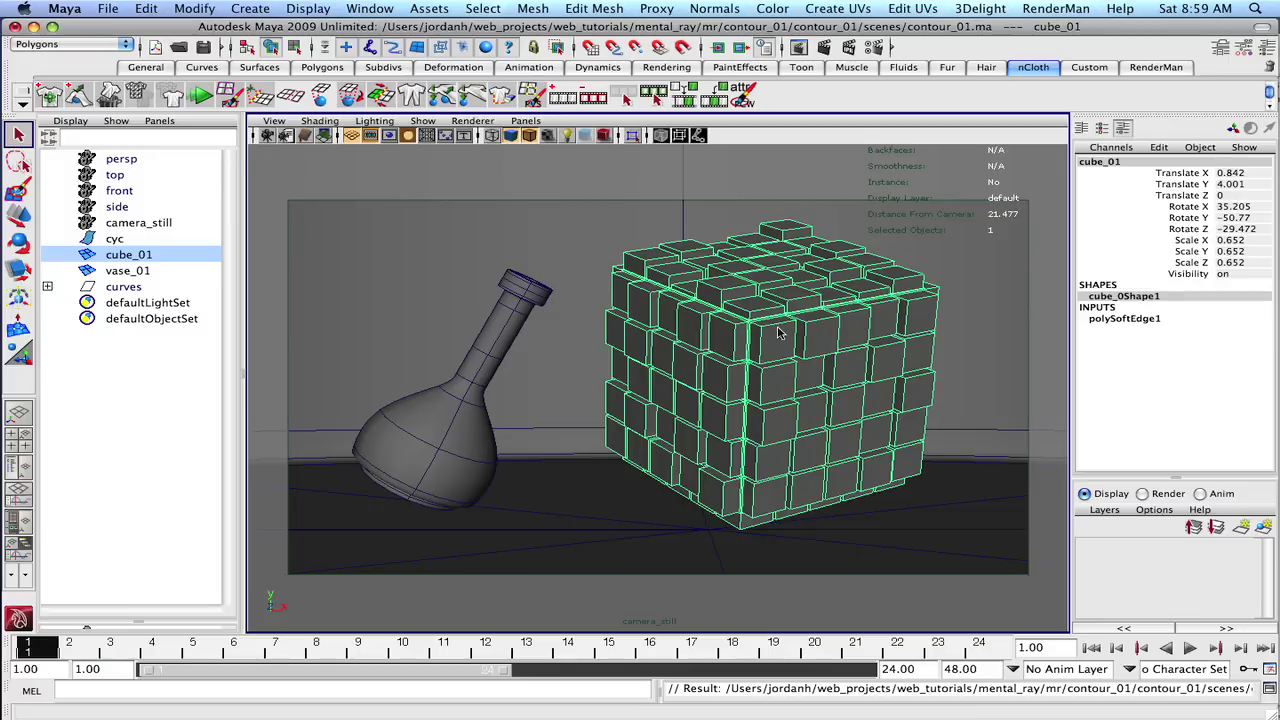
click(145, 8)
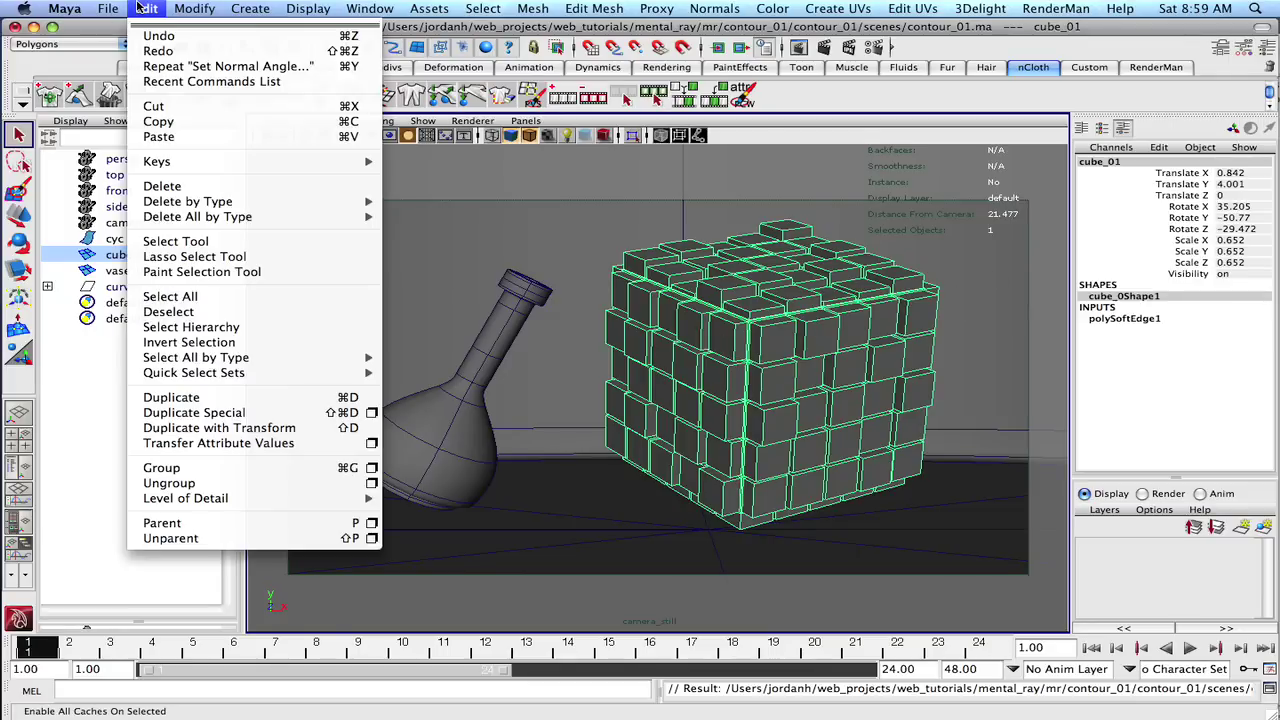
mouse_move(360, 216)
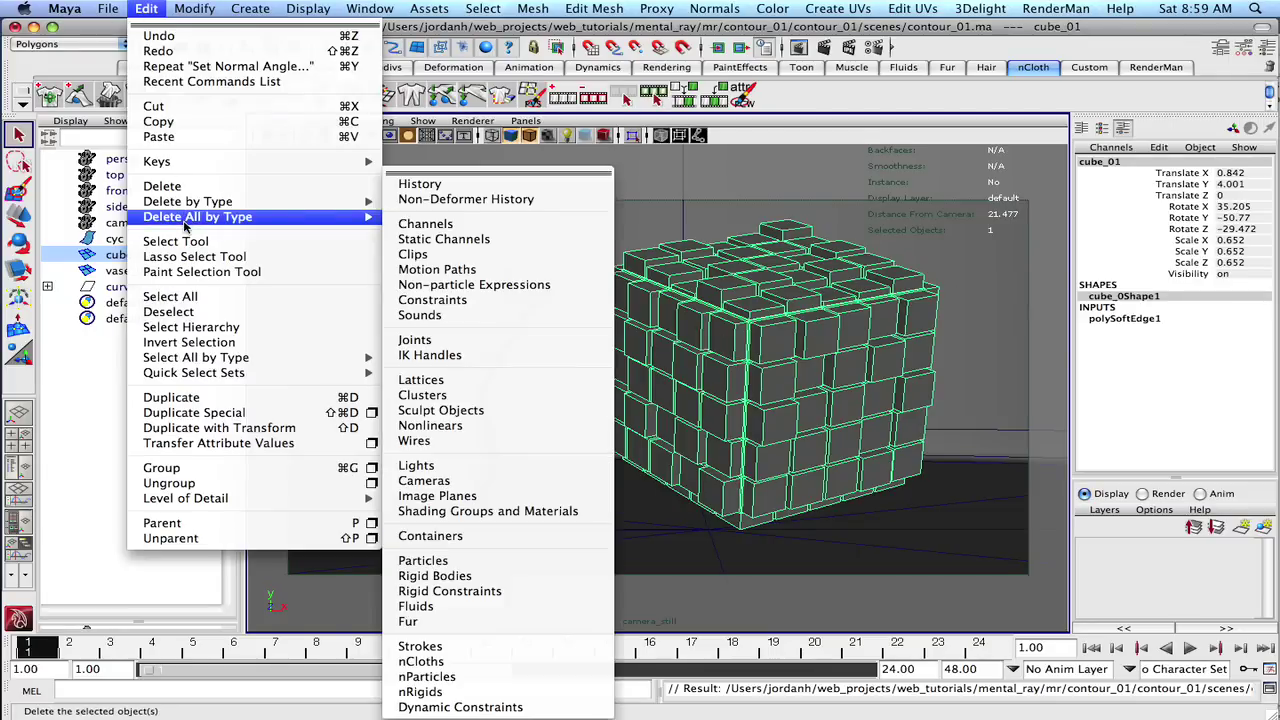
click(455, 181)
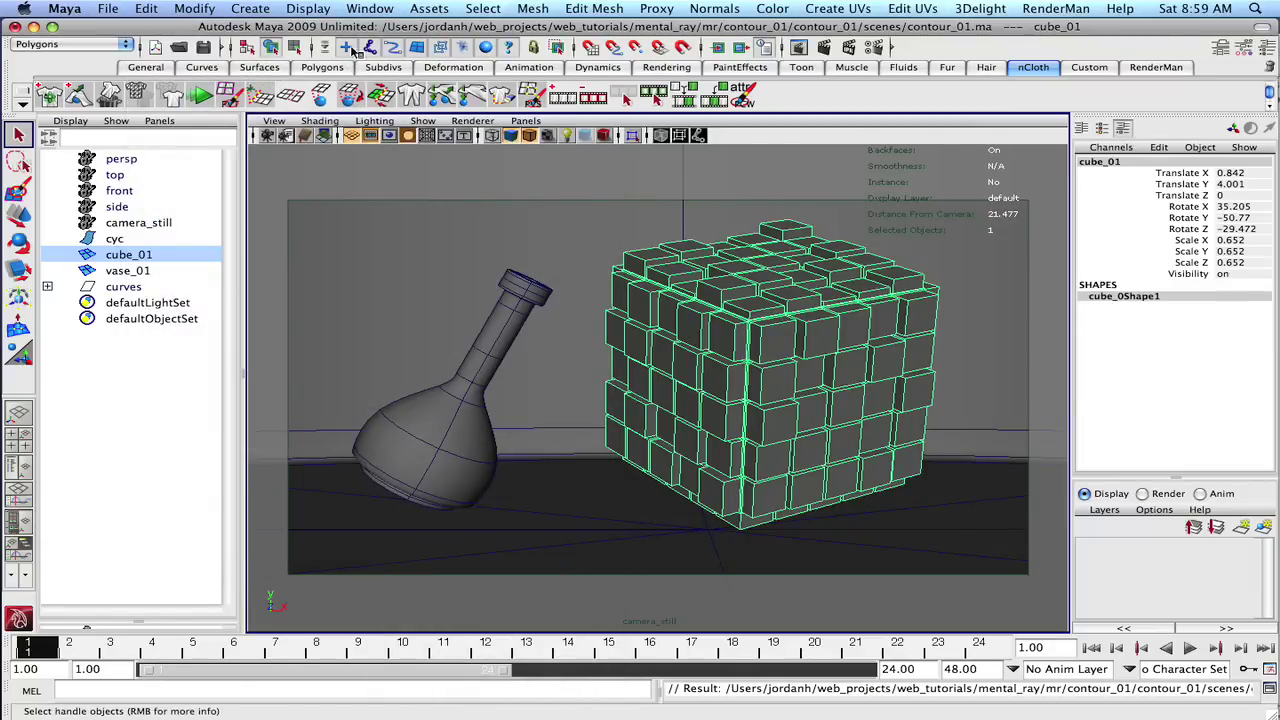
- Save the scene as contour_02.ma in Maya ASCII format and widen the Outliner
click(108, 8)
click(200, 88)
click(625, 145)
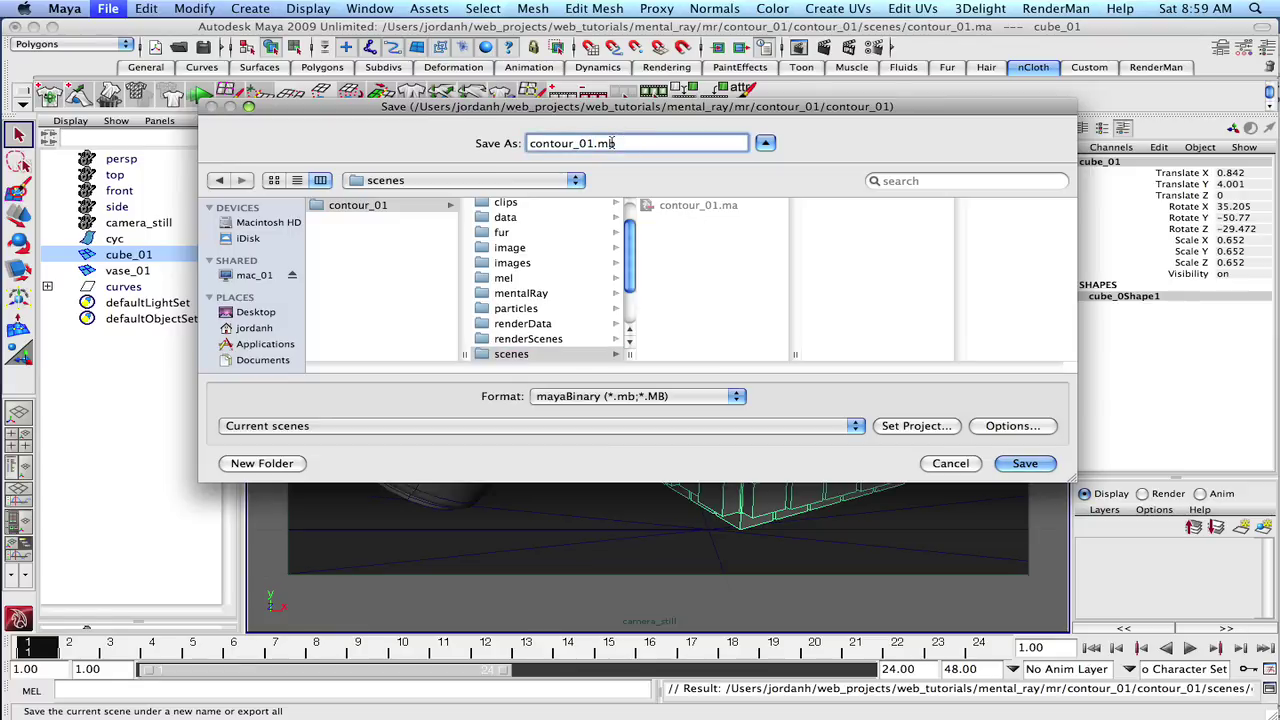
click(591, 145)
key(BackSpace)
text(2)
click(697, 398)
click(598, 382)
click(1025, 463)
key(ctrl+s)
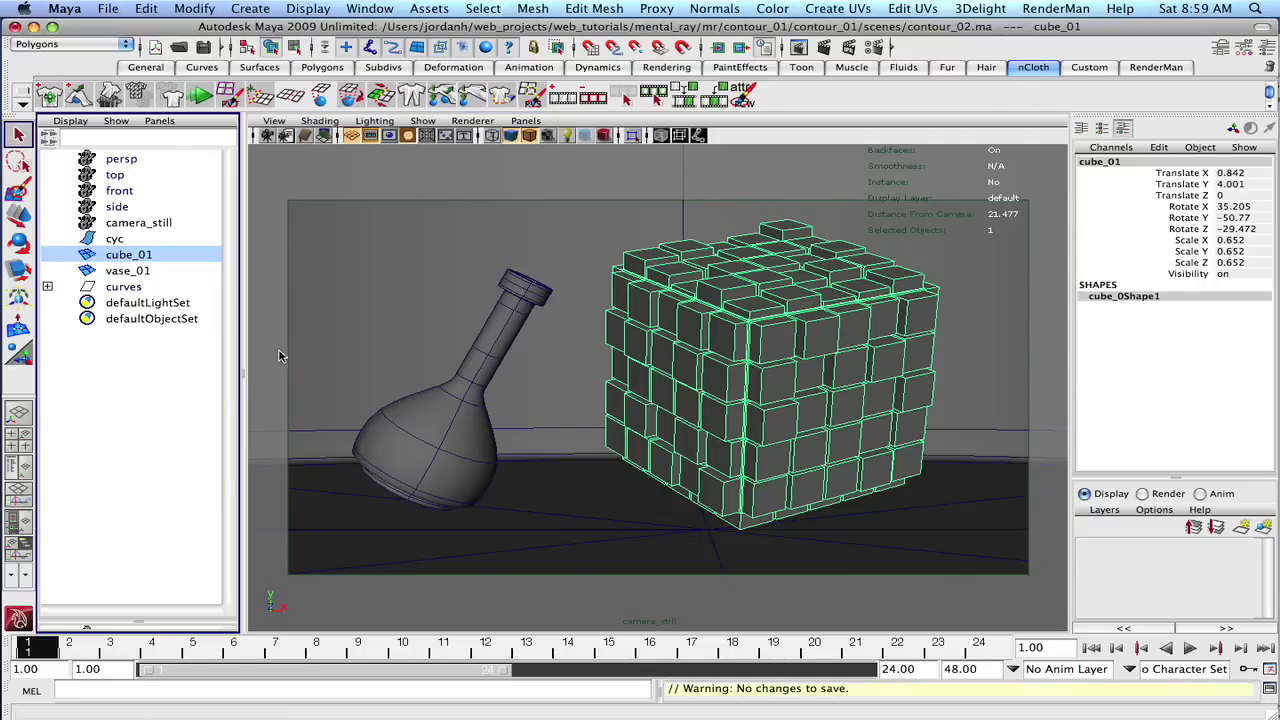
drag(244, 375, 525, 375)
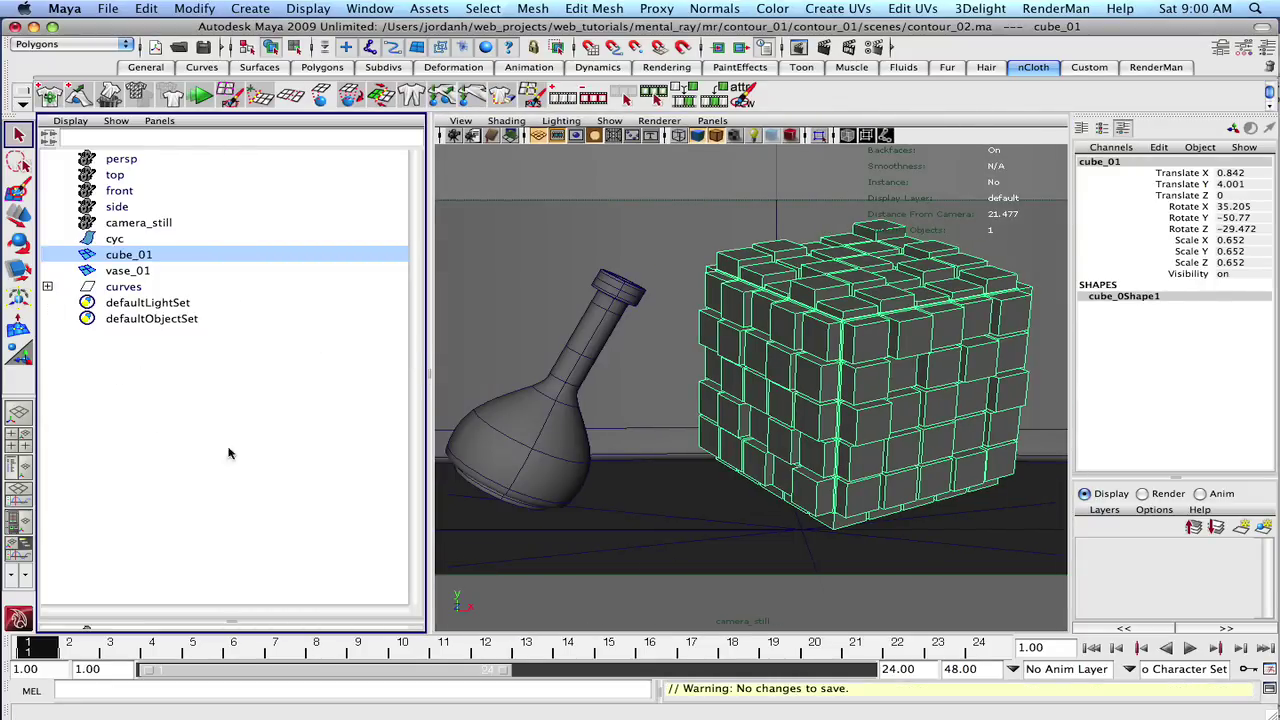
key(space)
- Show Hypershade in the left pane and create three new Lambert materials
drag(277, 456, 229, 465)
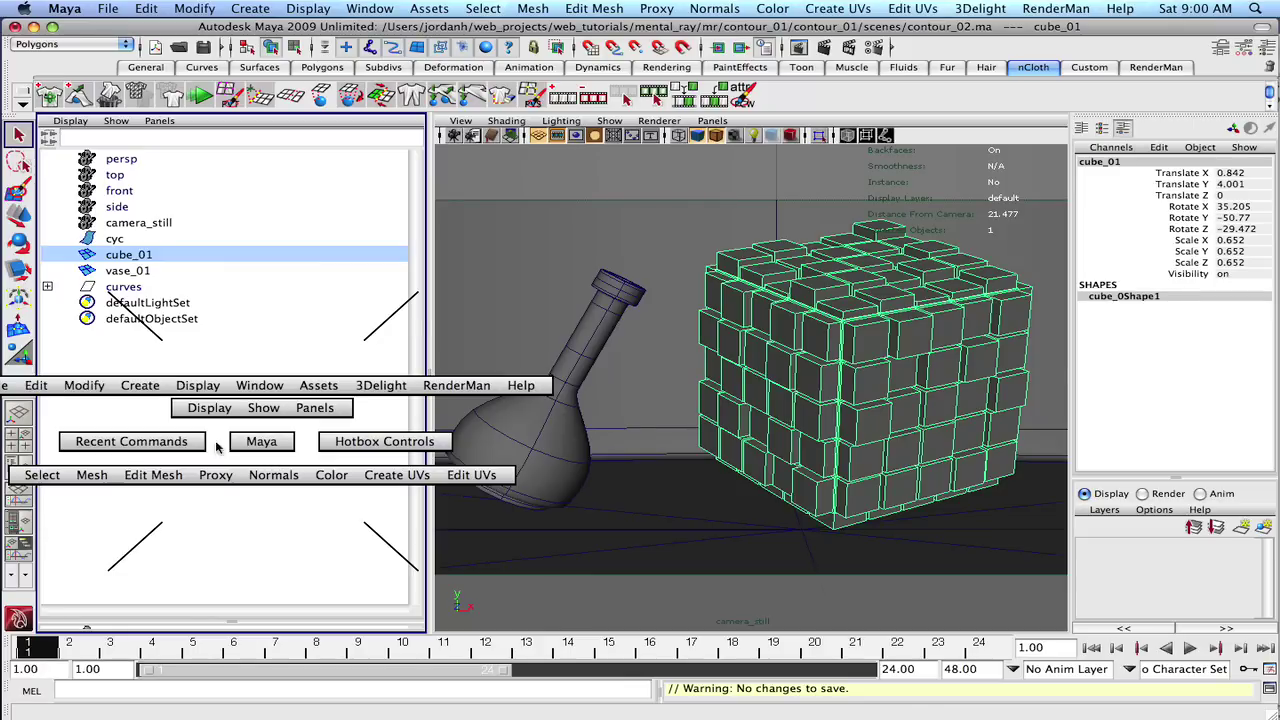
click(296, 210)
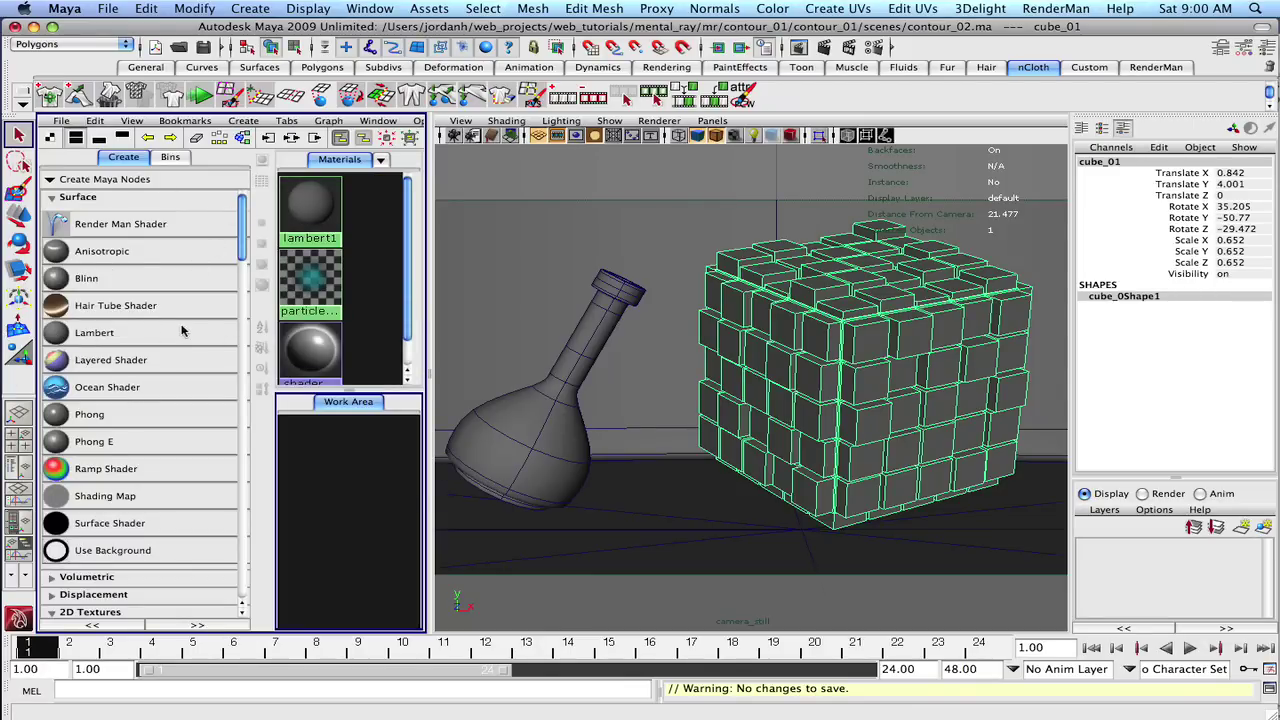
click(57, 337)
click(57, 337)
click(57, 337)
- Make lambert2's colour pure white and assign it to the cyc backdrop
click(310, 278)
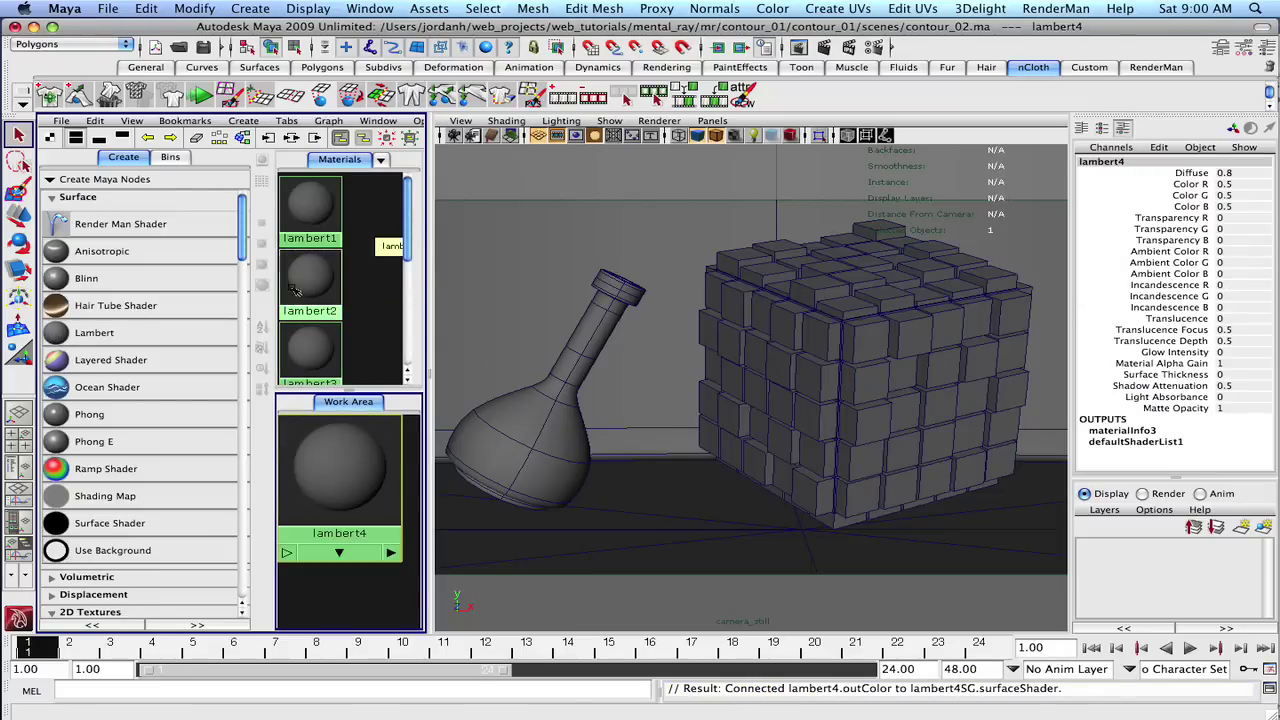
double_click(318, 270)
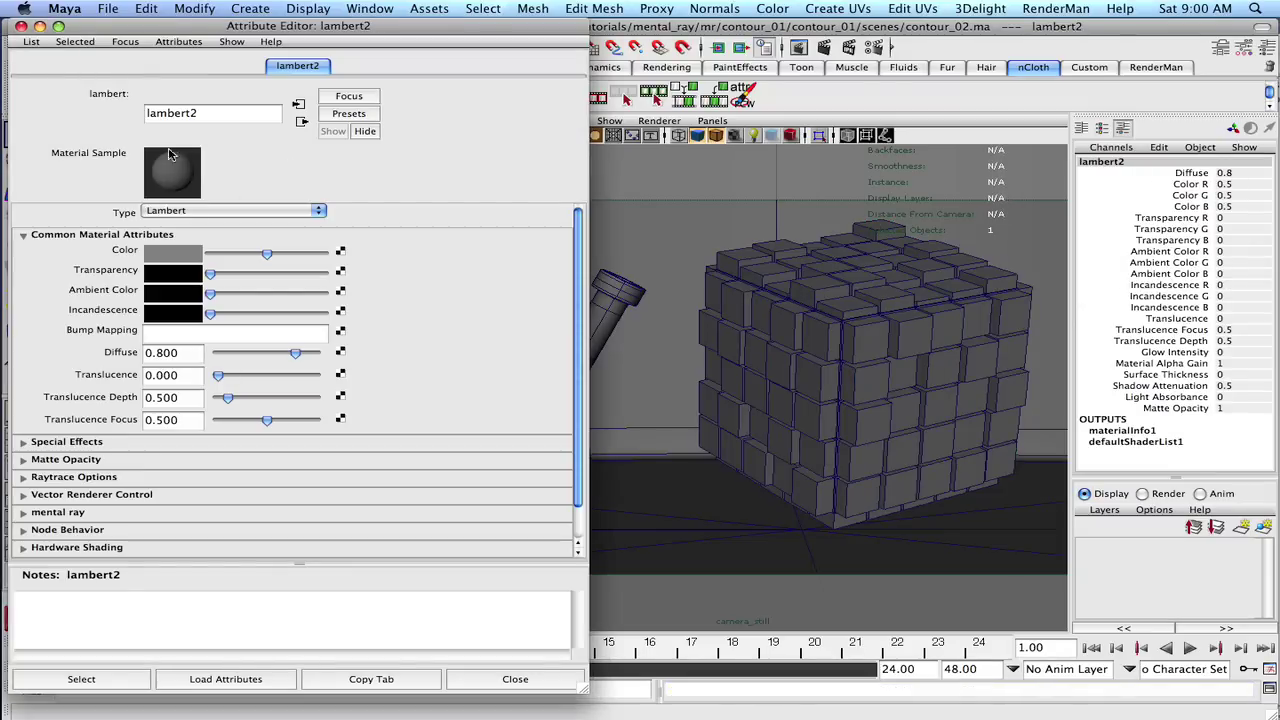
drag(279, 256, 324, 254)
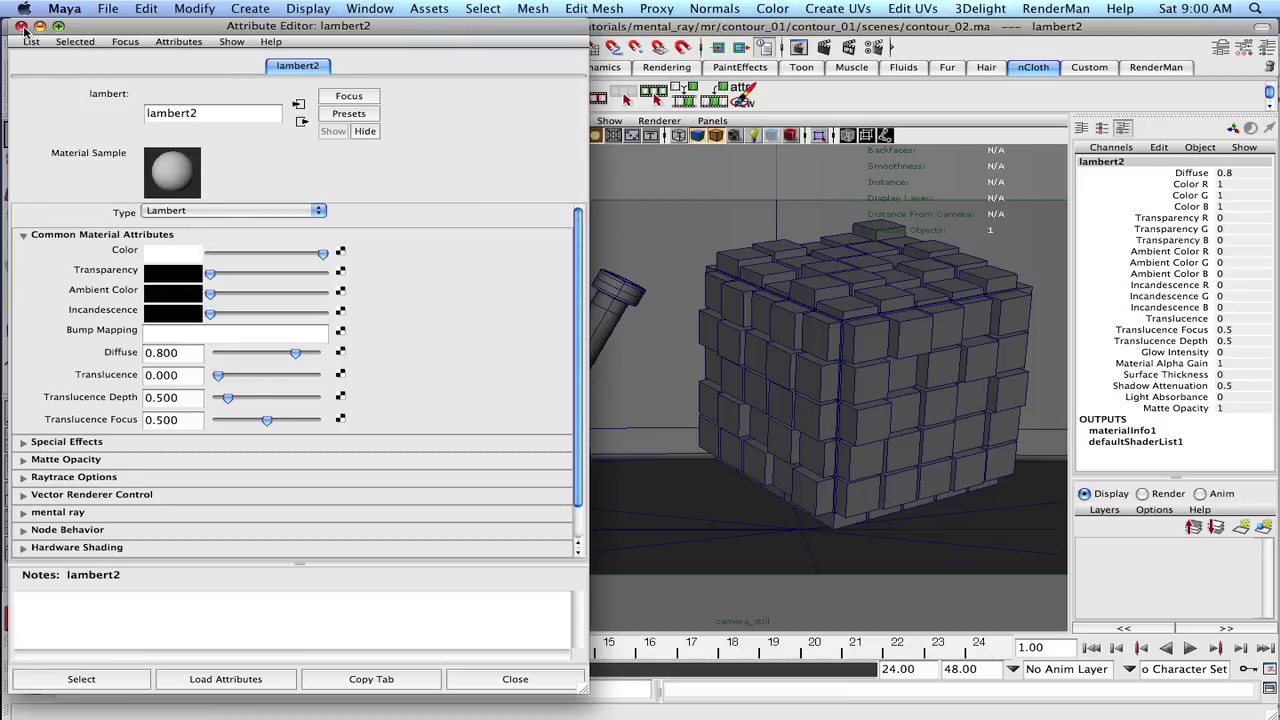
click(22, 26)
click(797, 222)
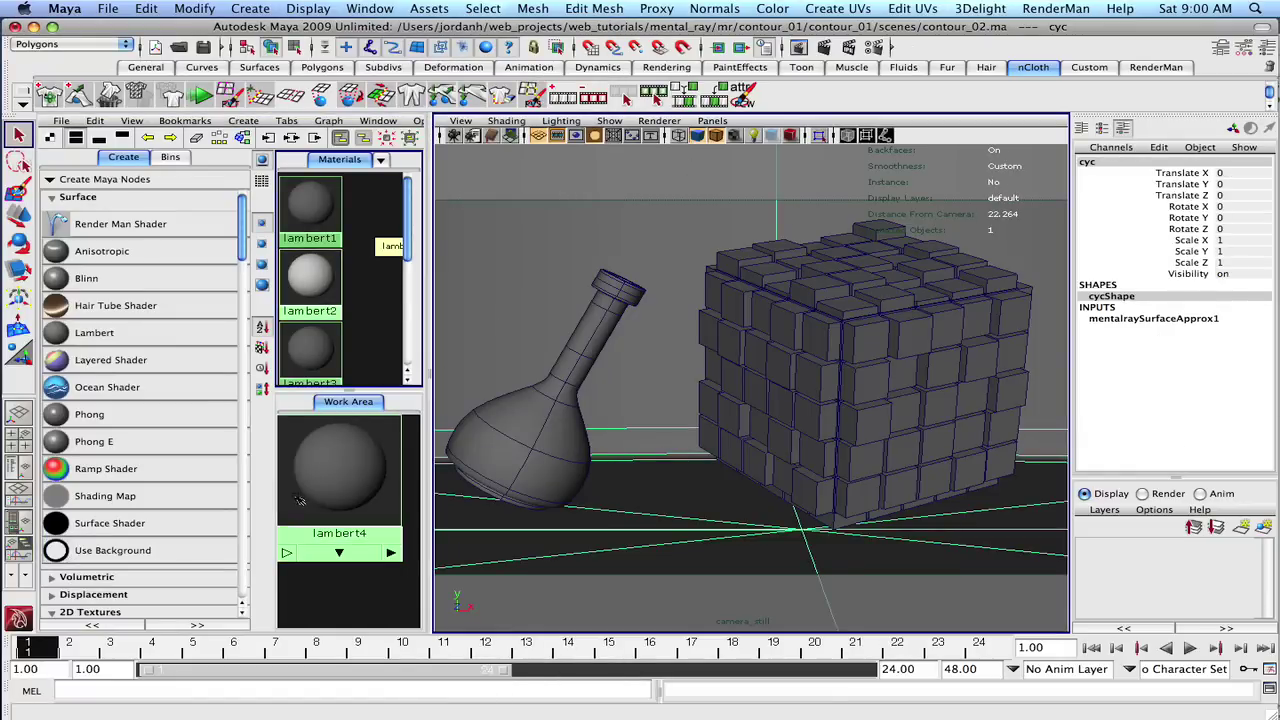
right_drag(312, 264, 285, 325)
- Set lambert3's colour to pure bright red
double_click(296, 356)
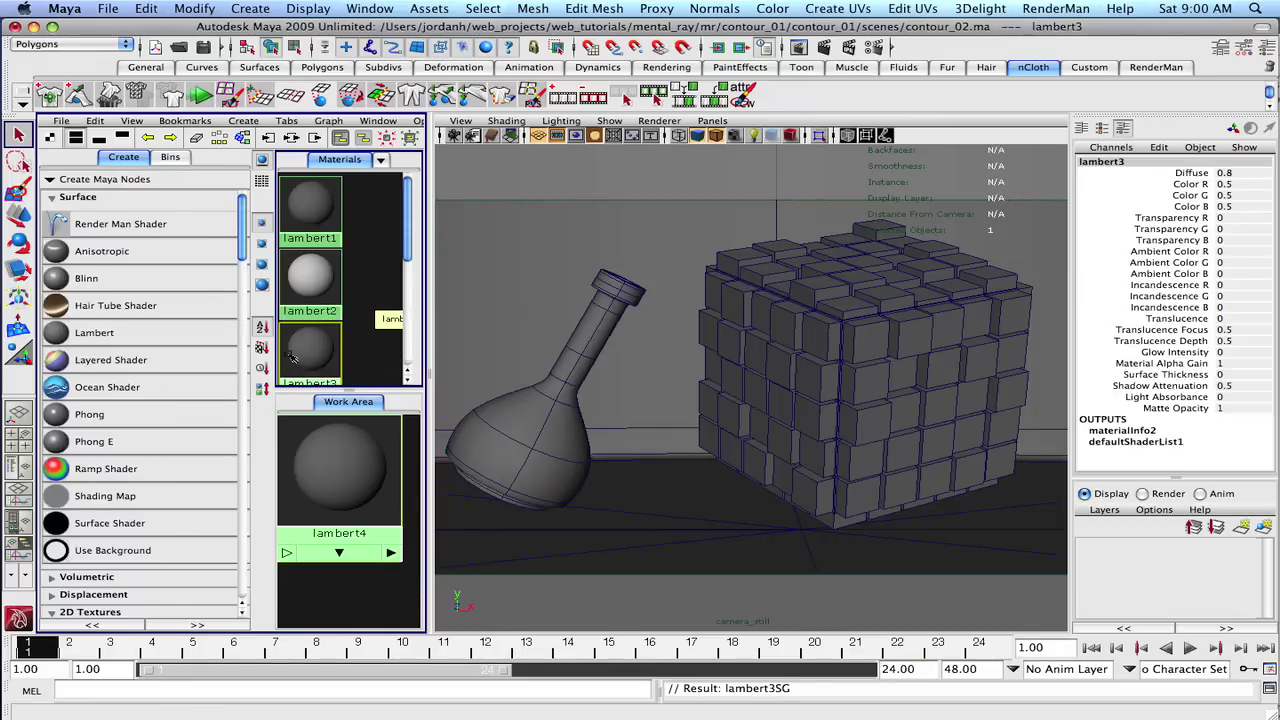
click(160, 253)
click(315, 257)
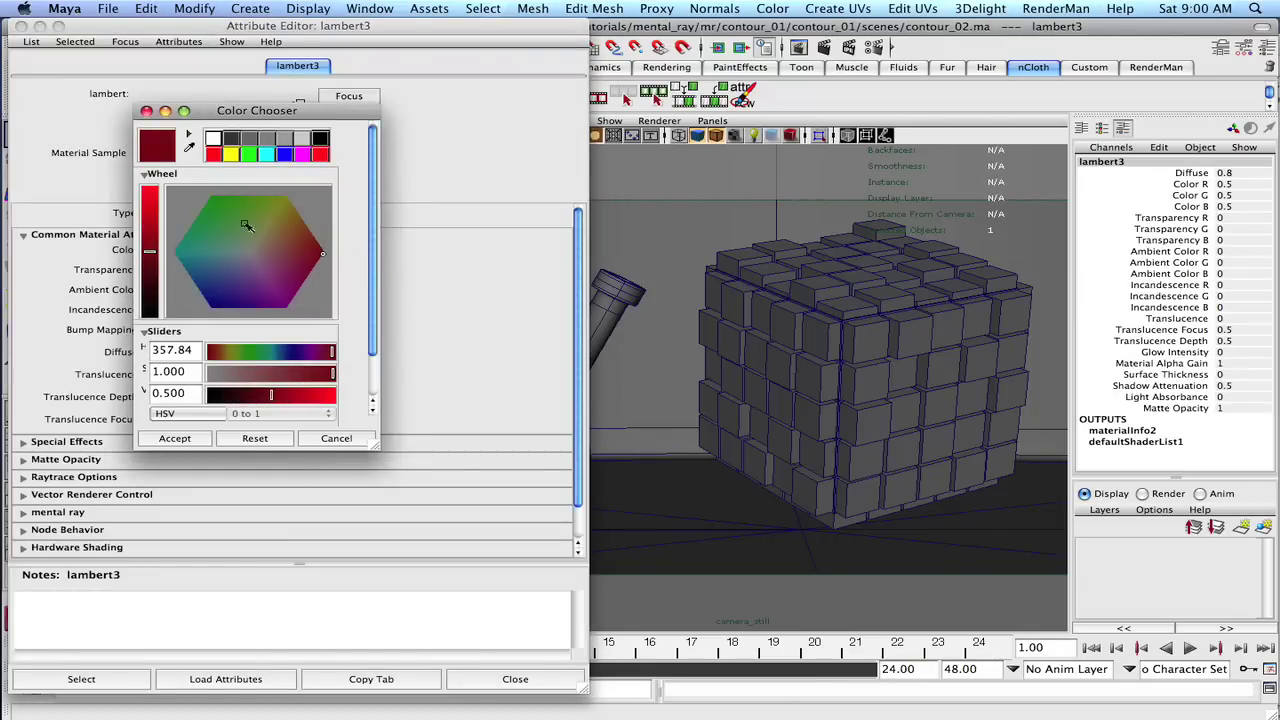
click(214, 154)
click(147, 111)
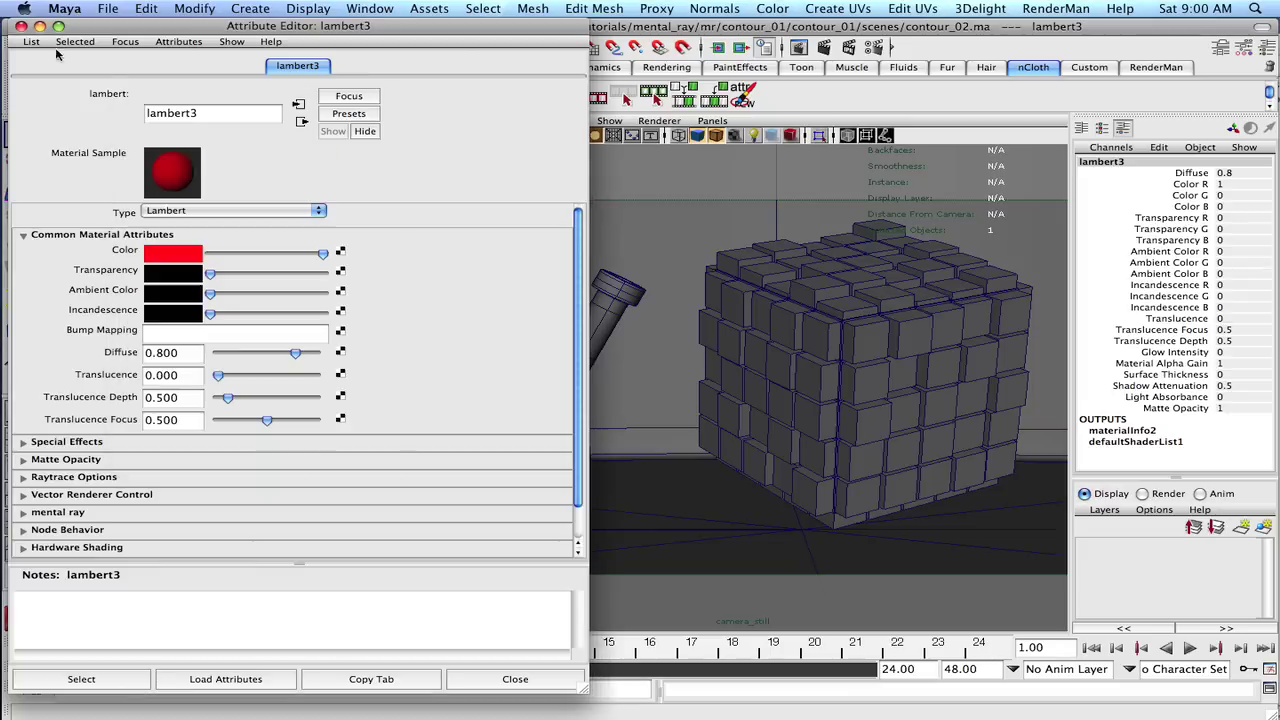
click(20, 27)
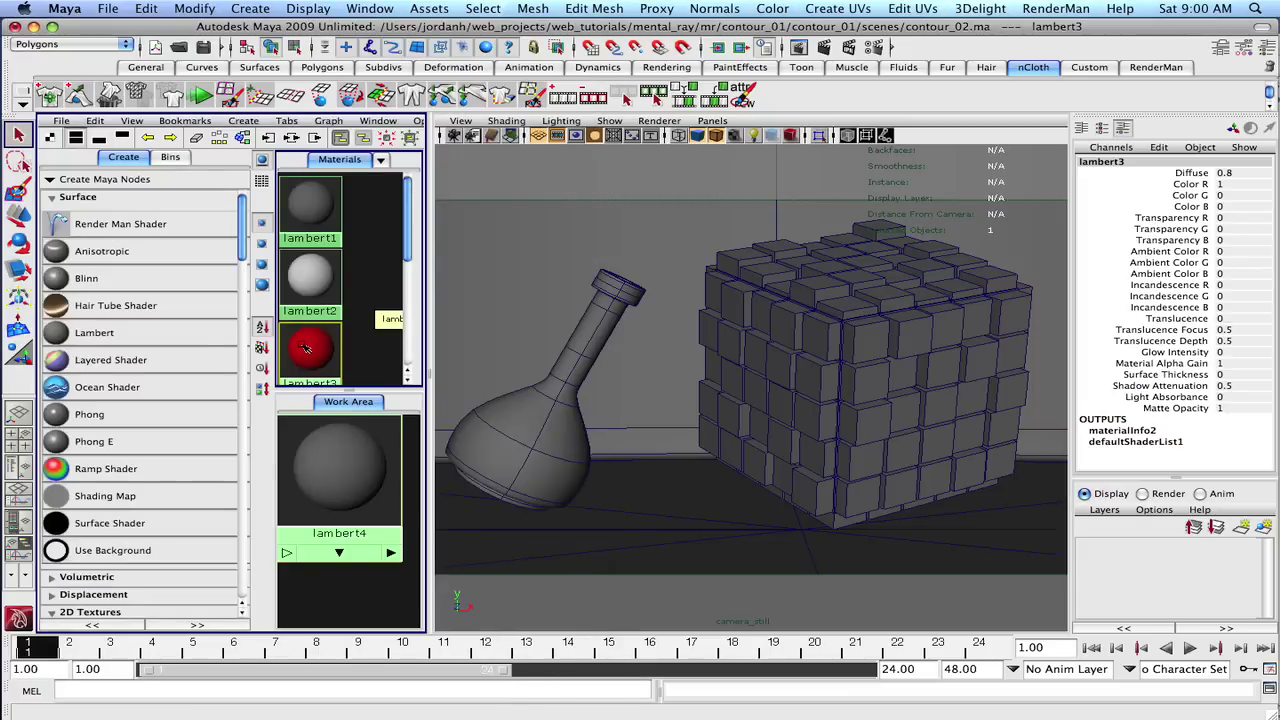
- Change lambert3's type to Phong and assign the resulting phong1 to the vase
double_click(307, 348)
click(245, 212)
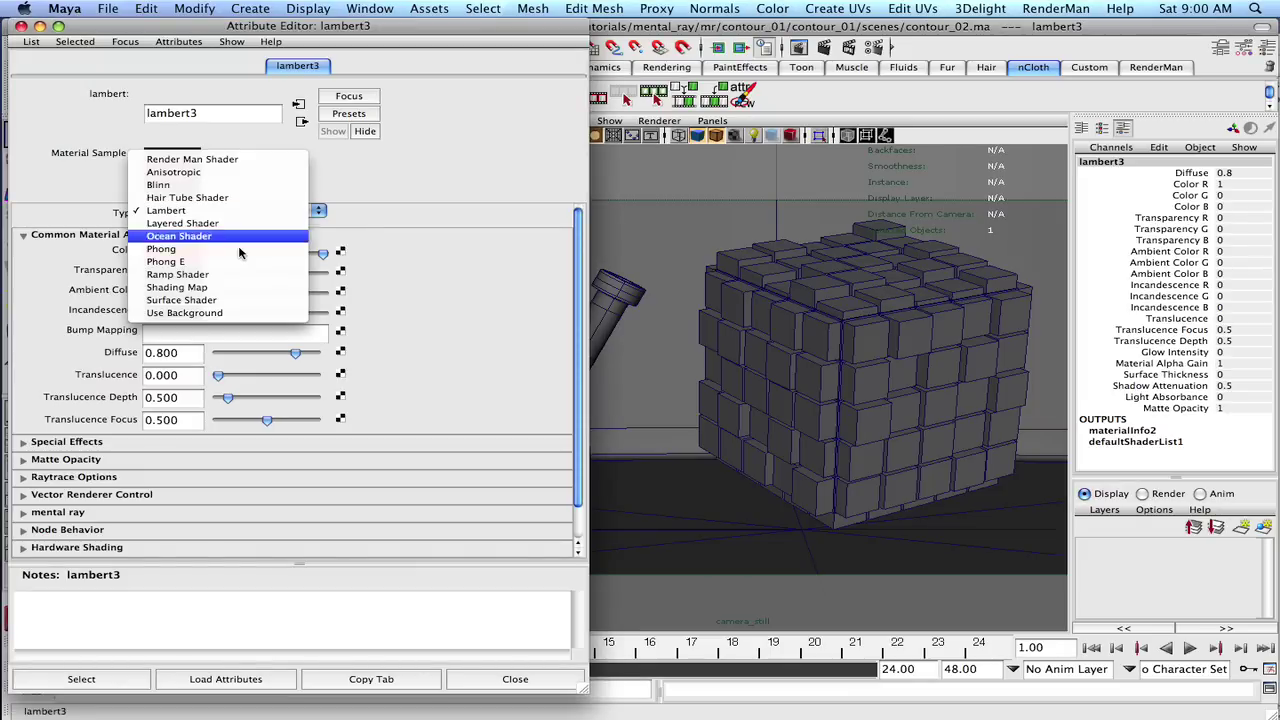
click(233, 250)
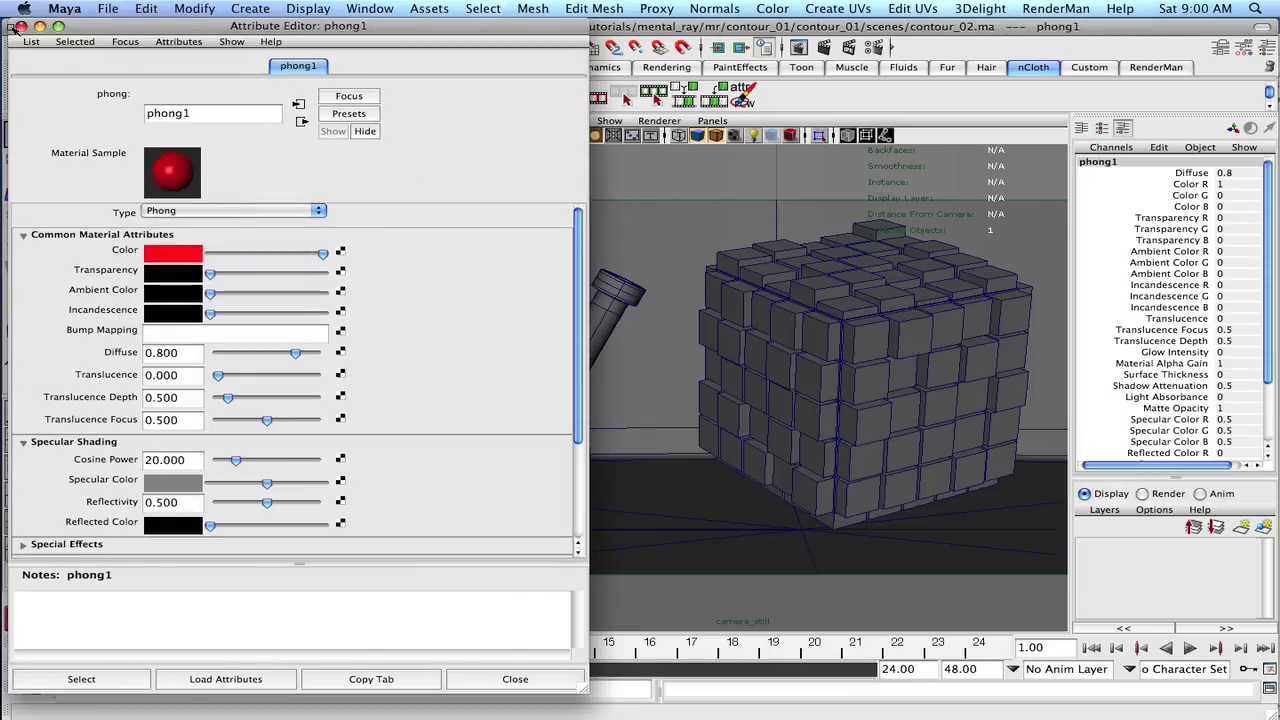
click(20, 26)
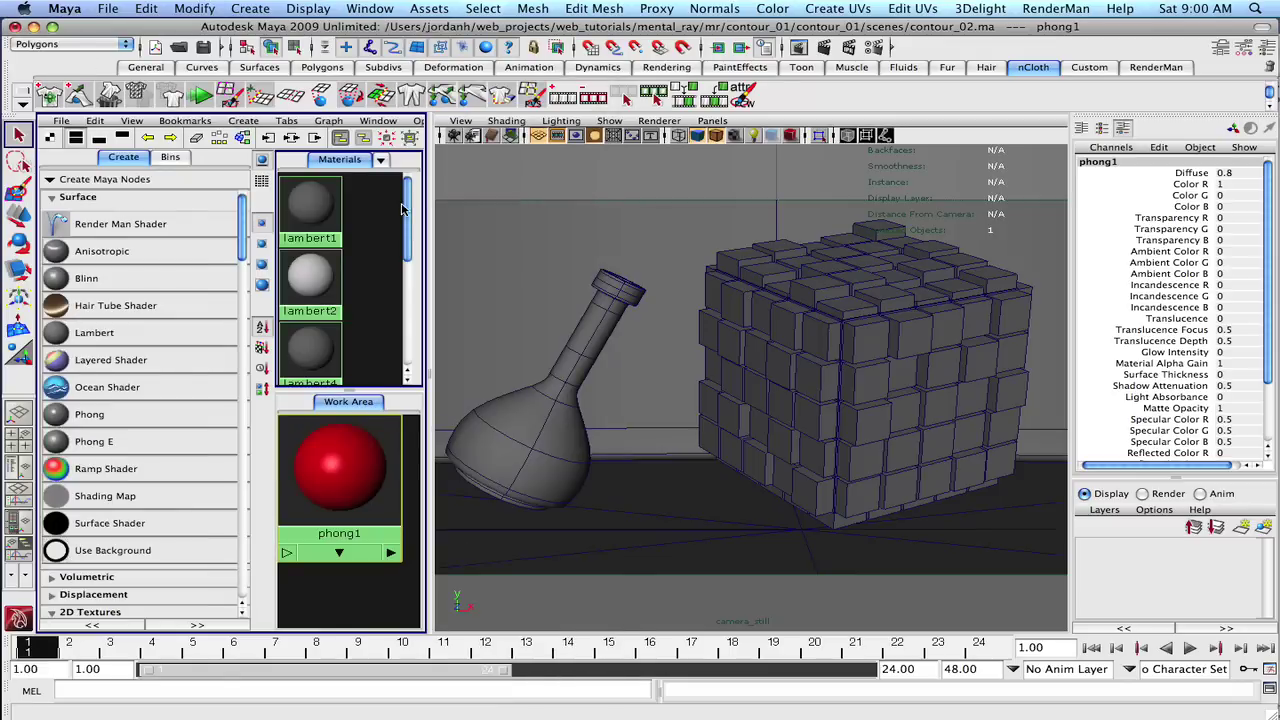
click(550, 457)
right_drag(345, 482, 336, 413)
- Turn off Use Default Material so the viewport shows assigned materials
click(490, 240)
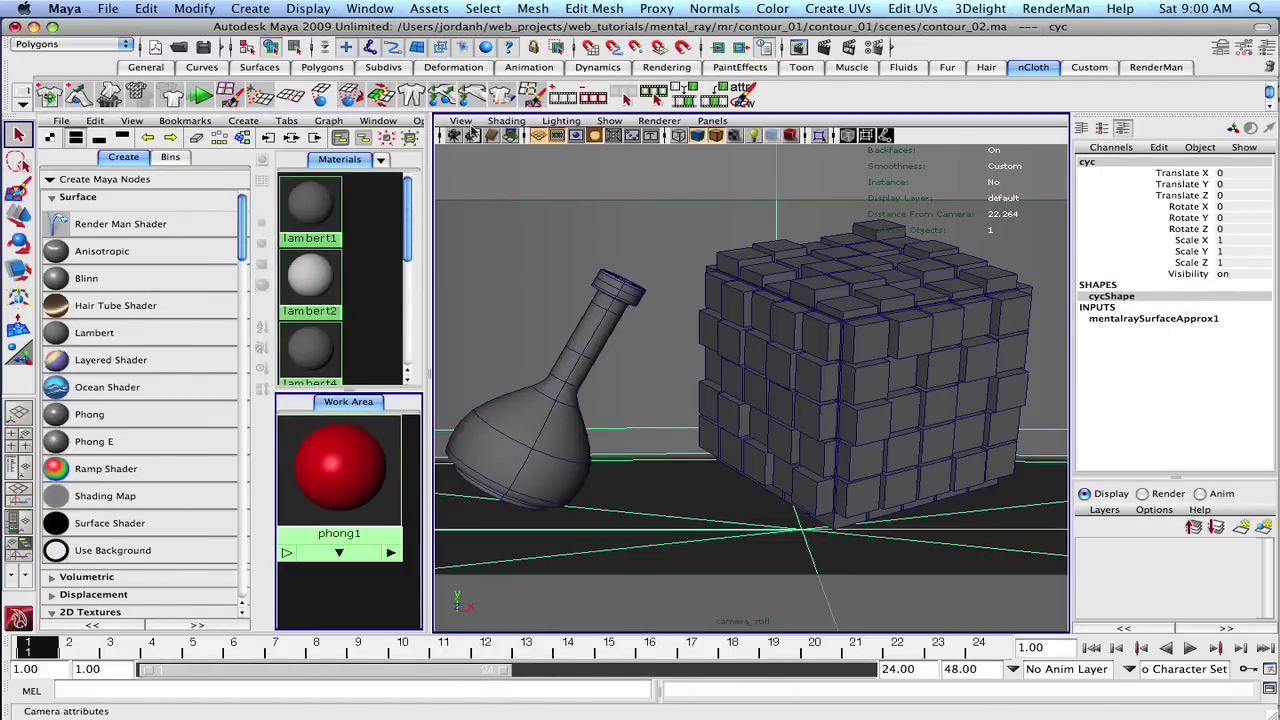
click(461, 121)
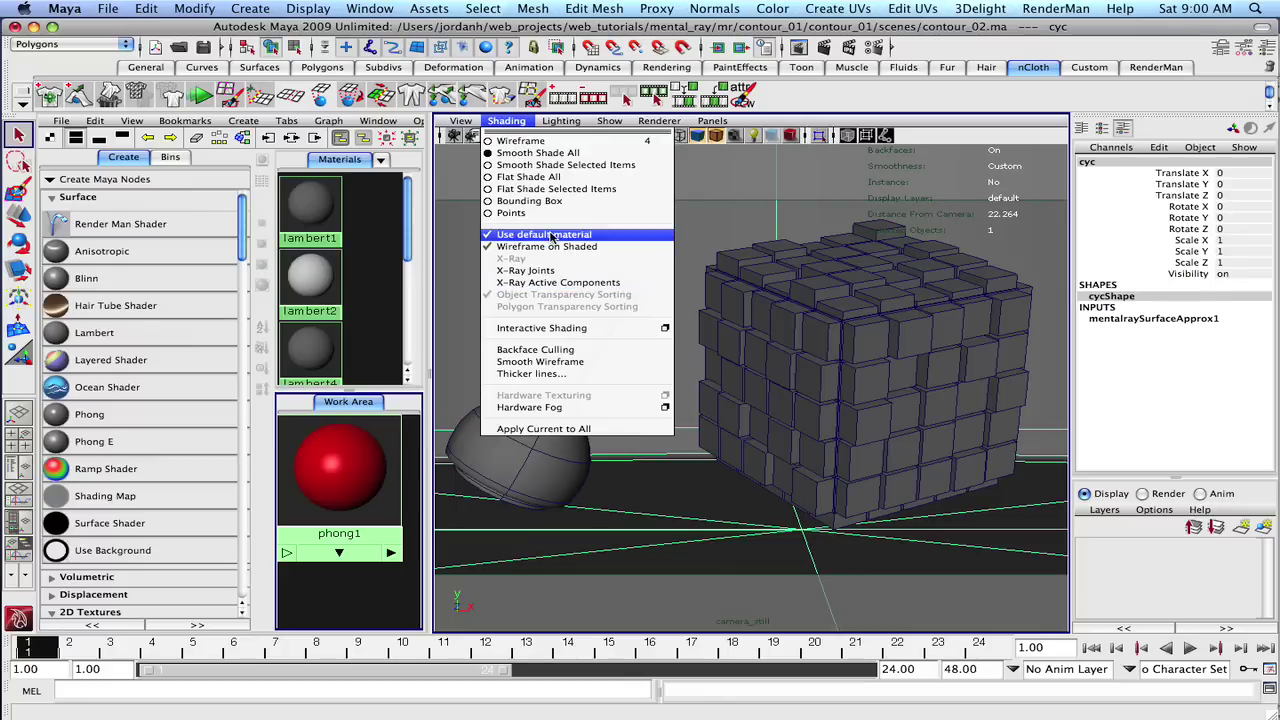
click(550, 237)
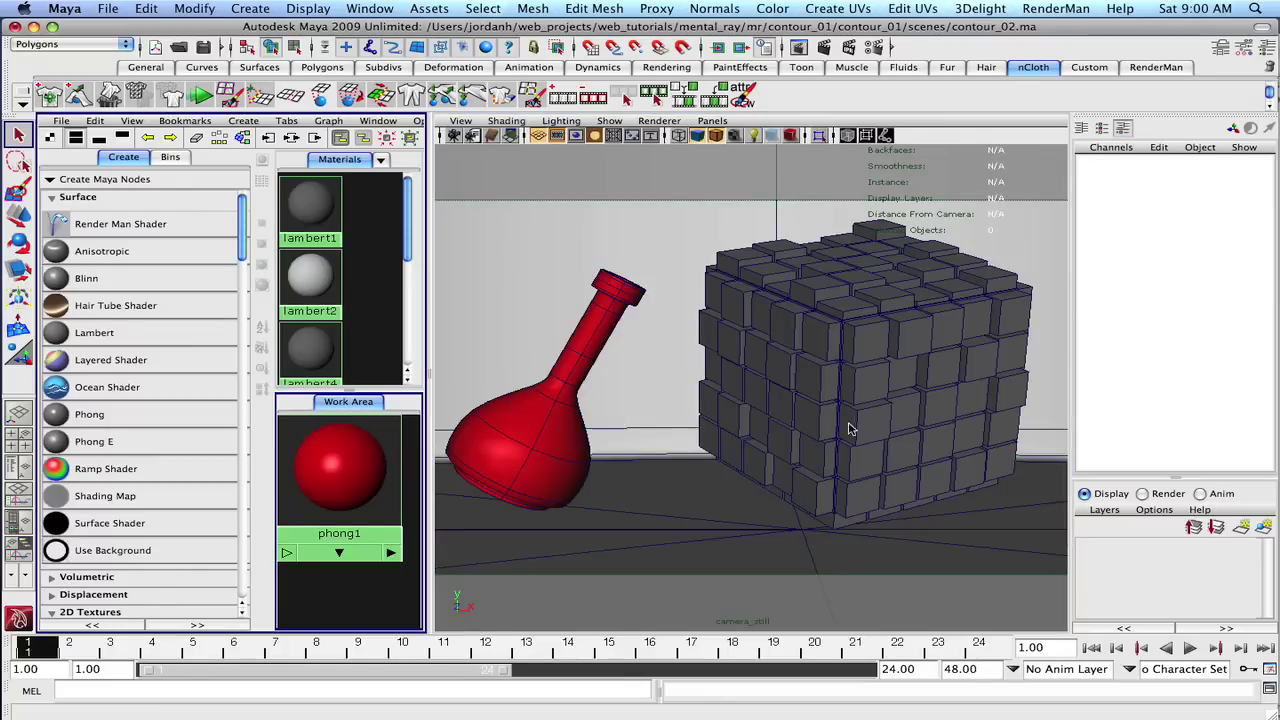
- Assign the lambert4 material to the cube
click(860, 380)
scroll(403, 225, down, 1)
scroll(403, 225, down, 2)
scroll(380, 240, up, 1)
click(305, 233)
middle_drag(786, 342, 786, 342)
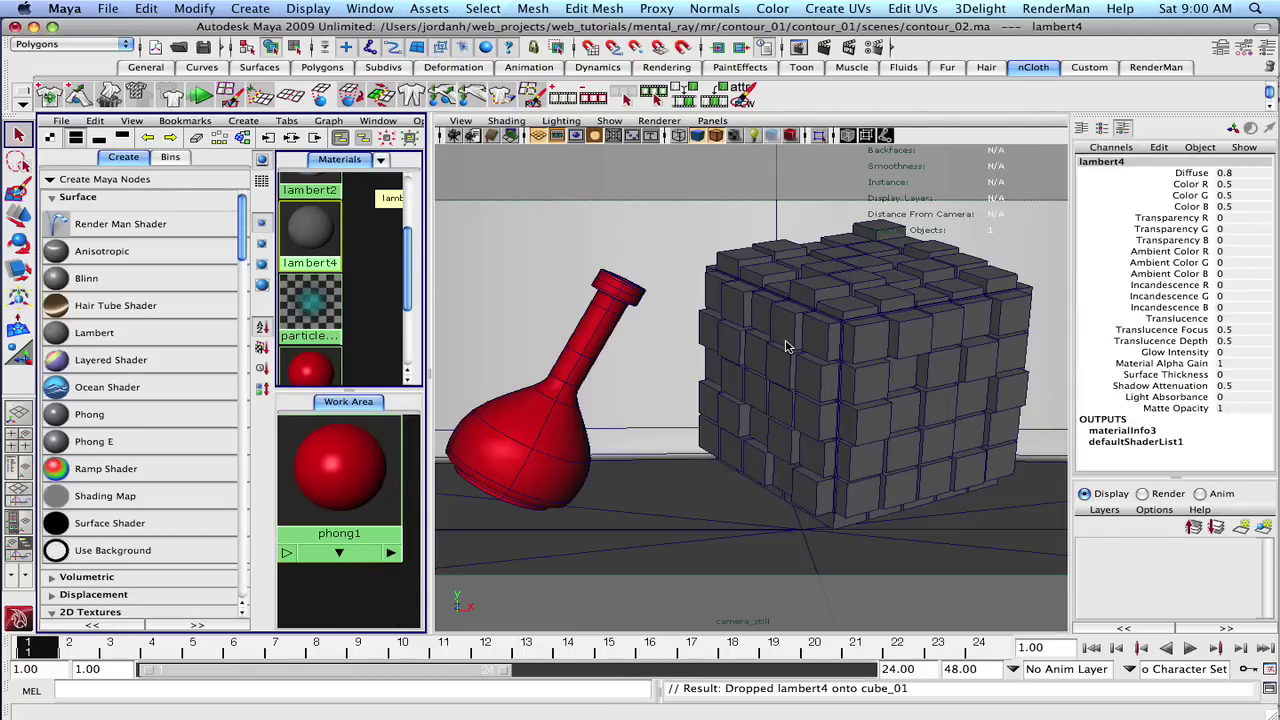
- Tint lambert4 pale lavender (HSV 230.83, 0.134, 1.0) and save the scene
double_click(318, 230)
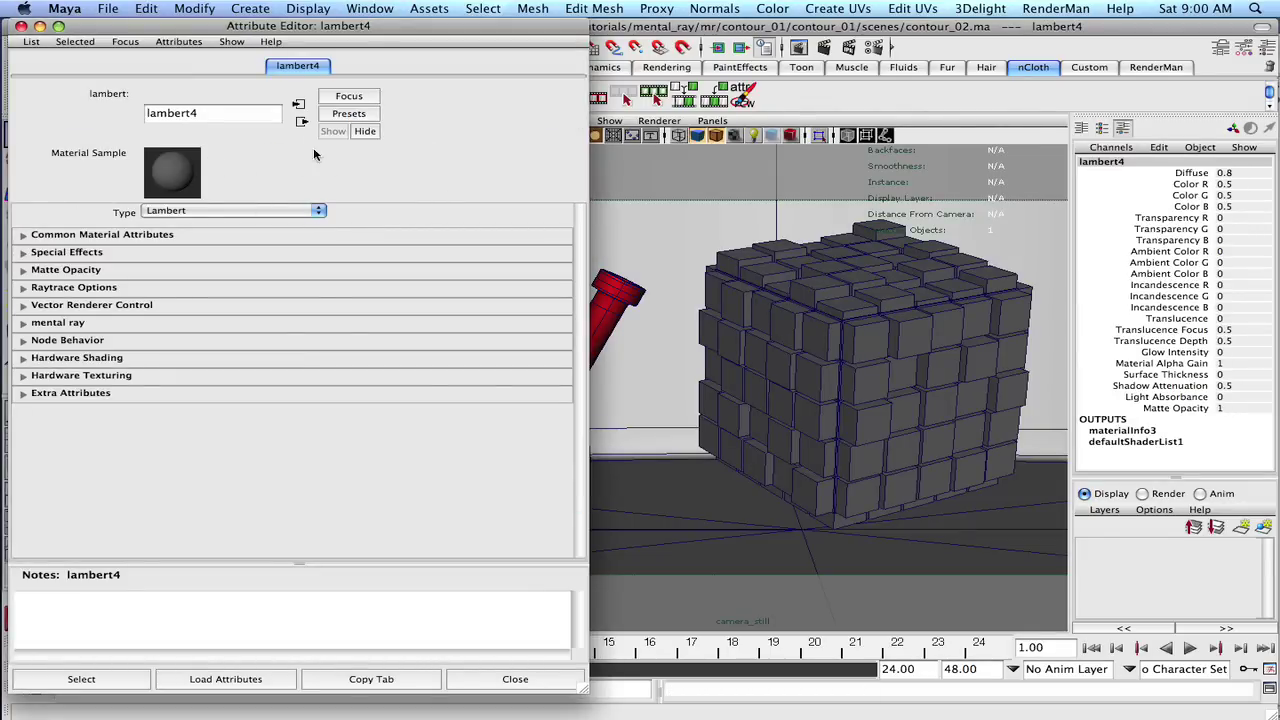
click(23, 234)
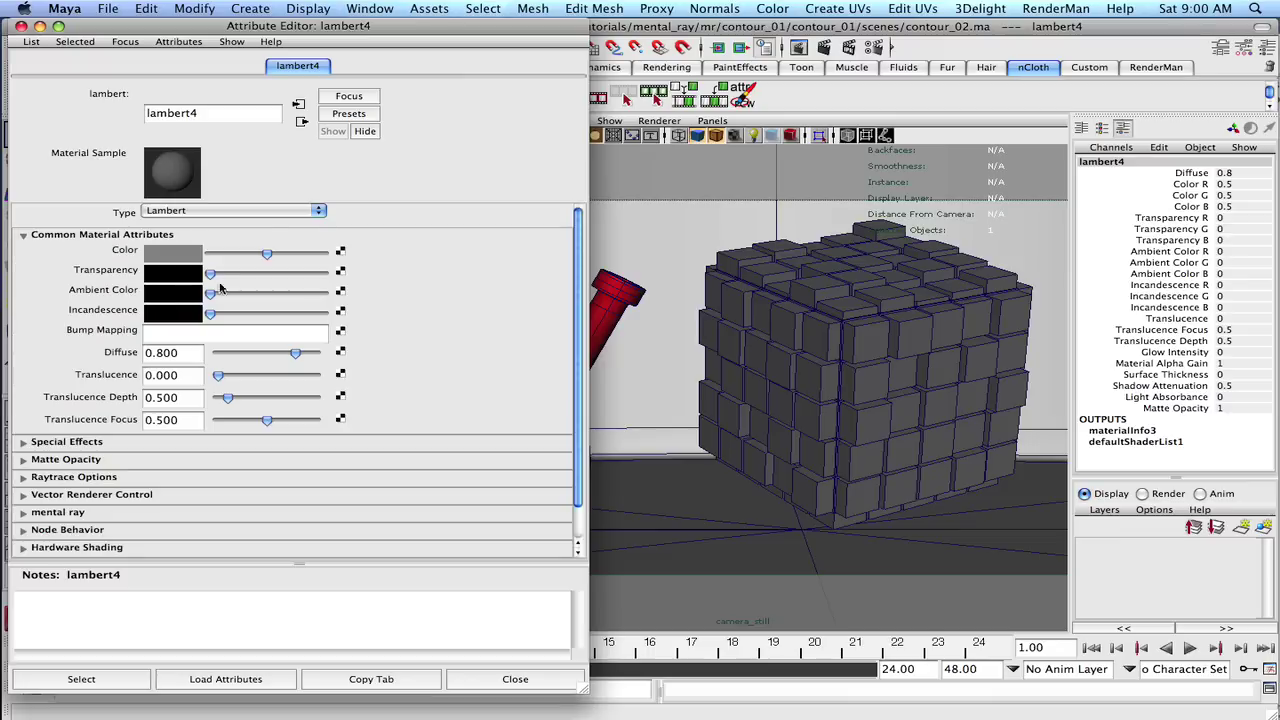
click(172, 252)
drag(245, 252, 234, 256)
drag(279, 397, 399, 409)
drag(238, 380, 288, 352)
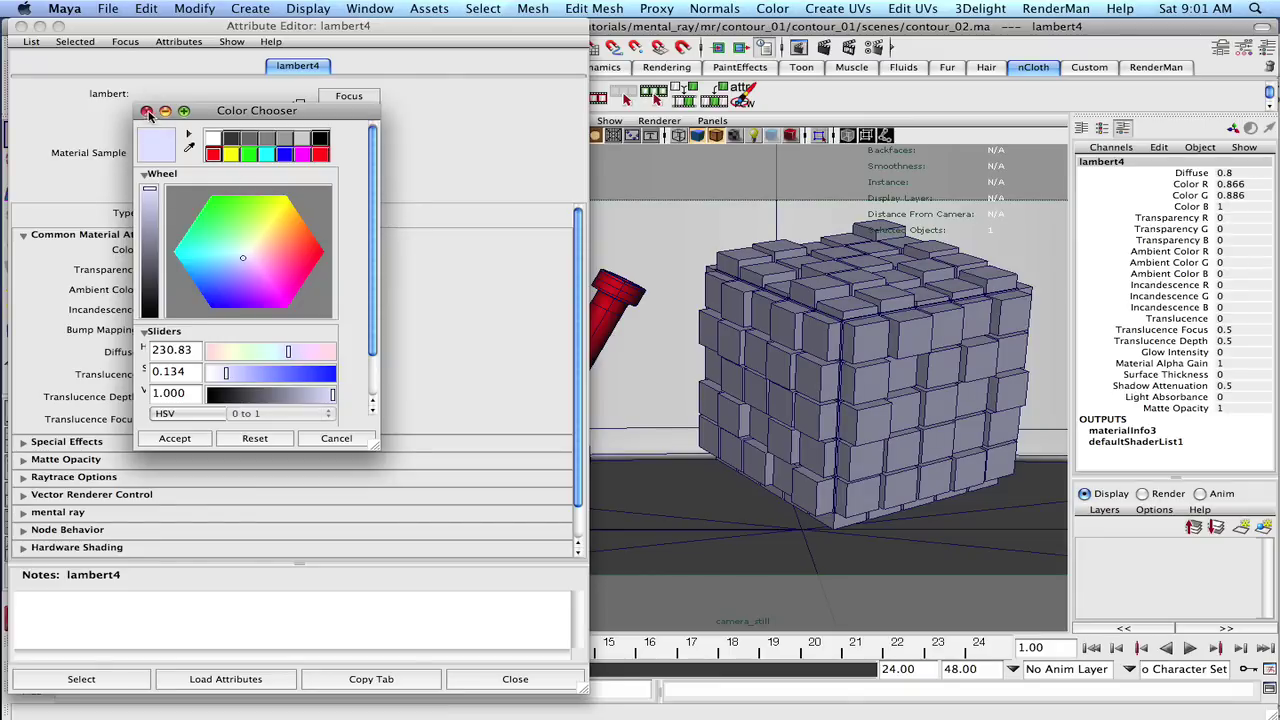
click(147, 111)
click(14, 26)
key(super+s)
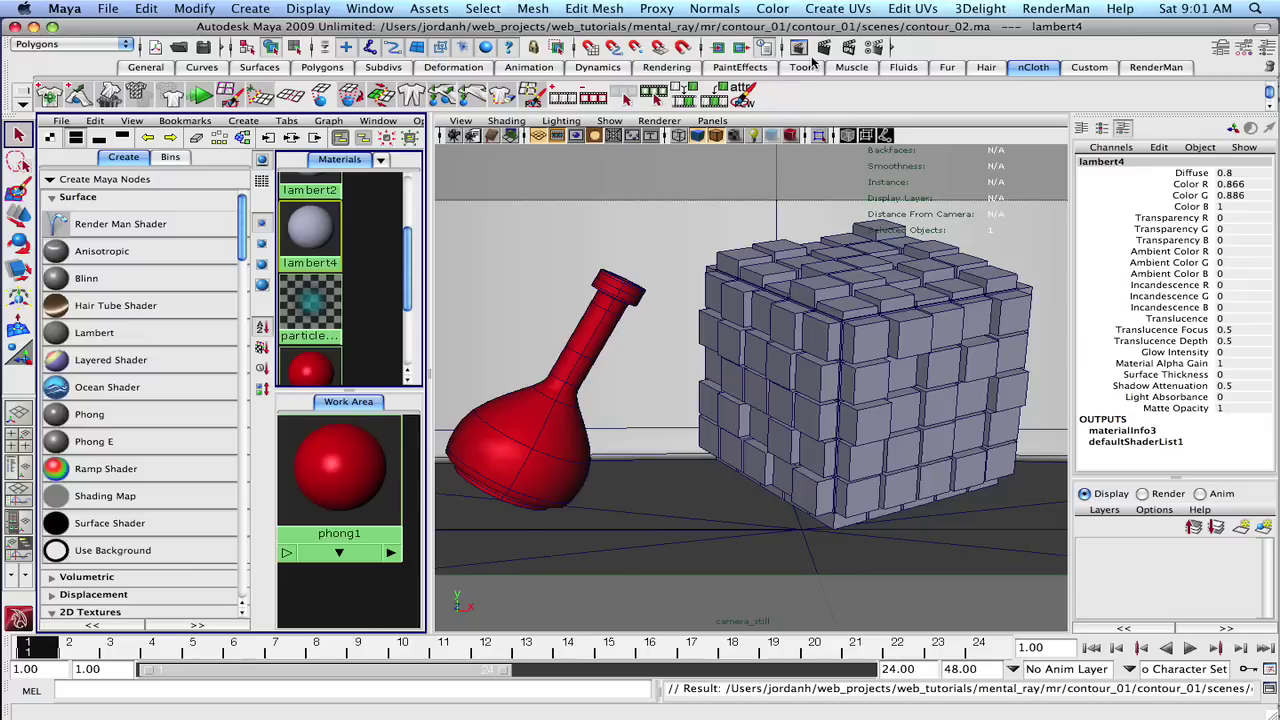
- Add a directional light and turn it about 22 degrees around the vertical axis
click(372, 9)
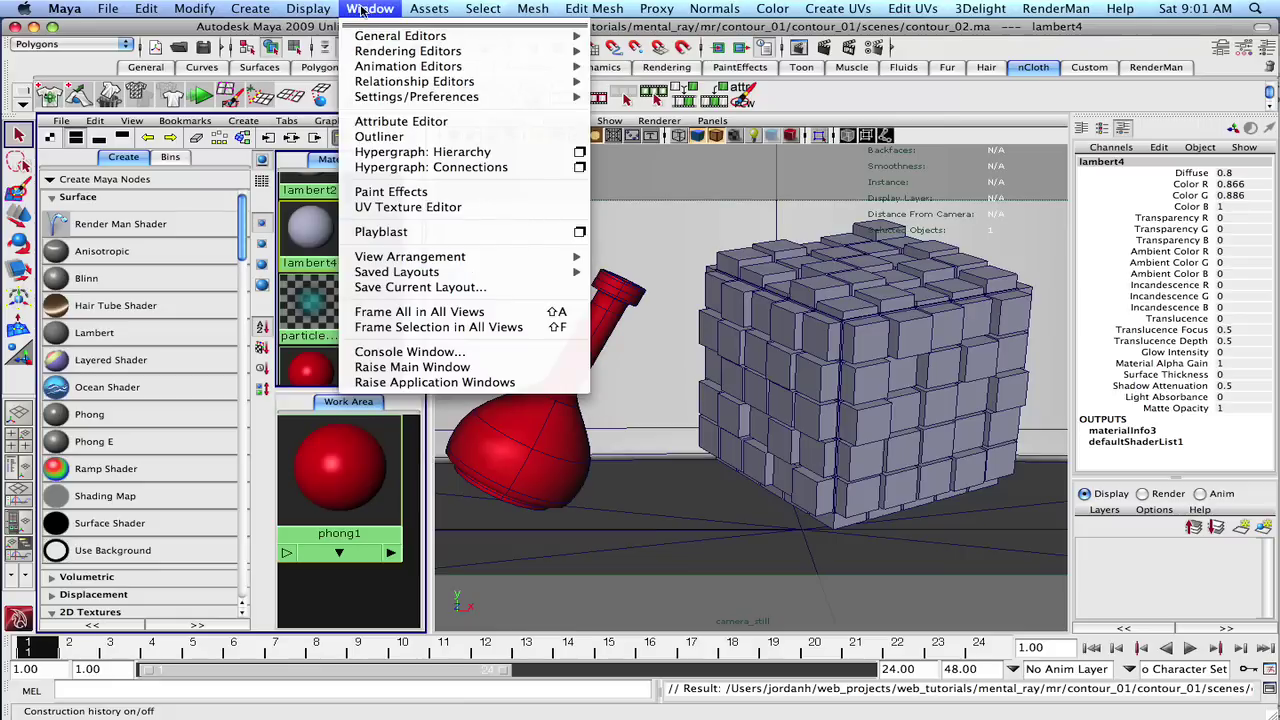
mouse_move(250, 12)
mouse_move(250, 97)
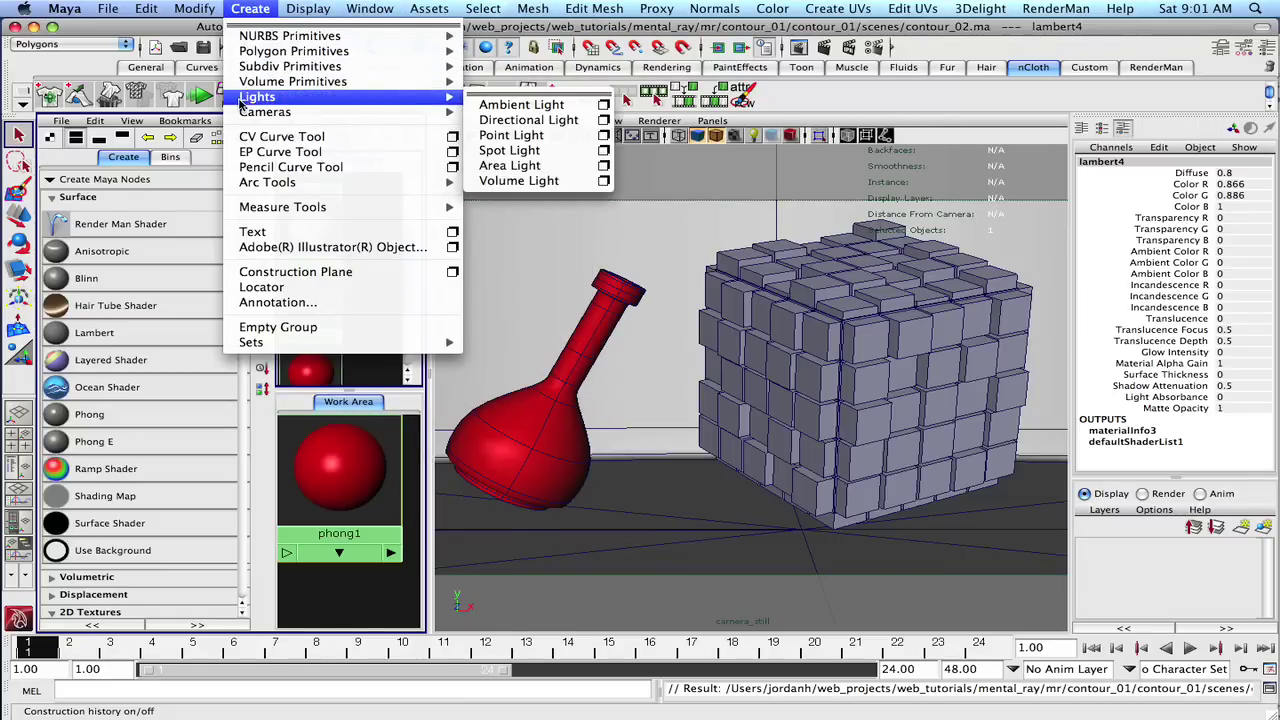
click(540, 120)
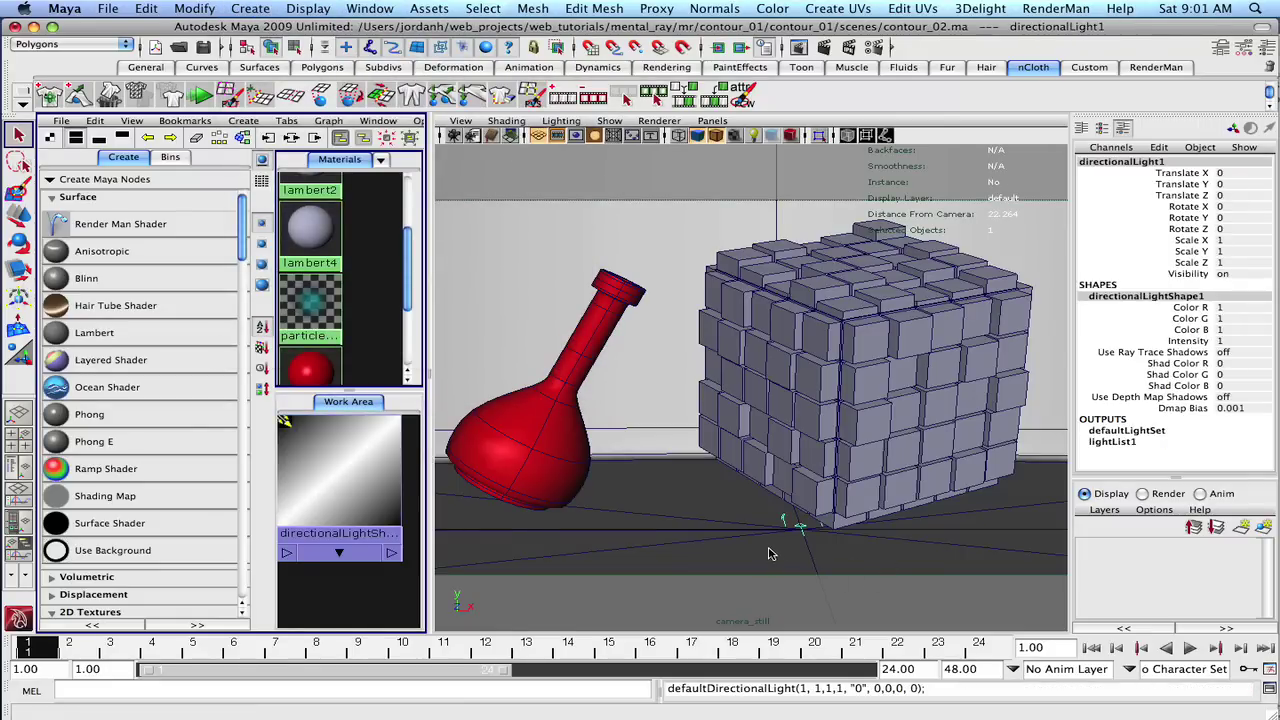
key(e)
drag(823, 543, 838, 520)
- Raise the light to Translate Y 1.155 and scale it up about 2.6 times
key(w)
click(812, 452)
key(ctrl+z)
click(800, 477)
drag(800, 477, 818, 428)
key(r)
drag(800, 477, 933, 460)
key(w)
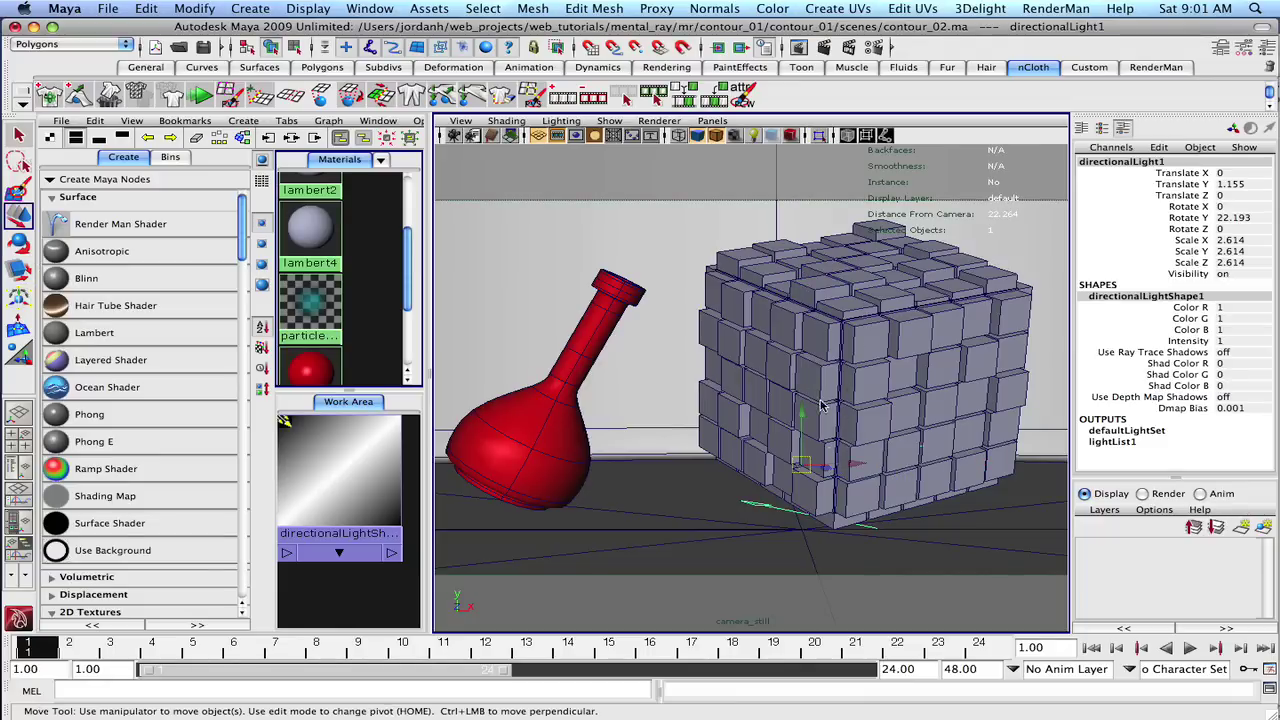
drag(806, 416, 745, 435)
- Place the light right of and in front of the cube at 2.5, 2.025, 6, tilted down at the objects
shift+click(730, 428)
key(space)
key(space)
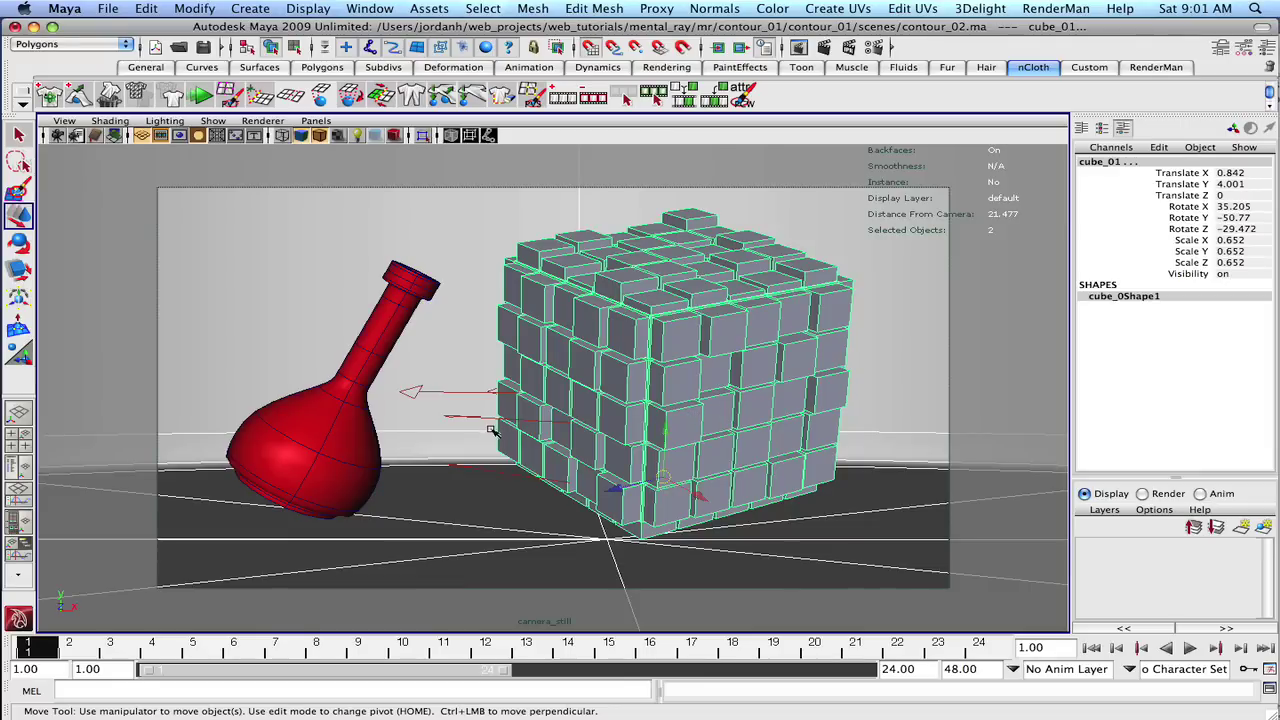
shift+click(624, 445)
drag(557, 426, 810, 418)
key(space)
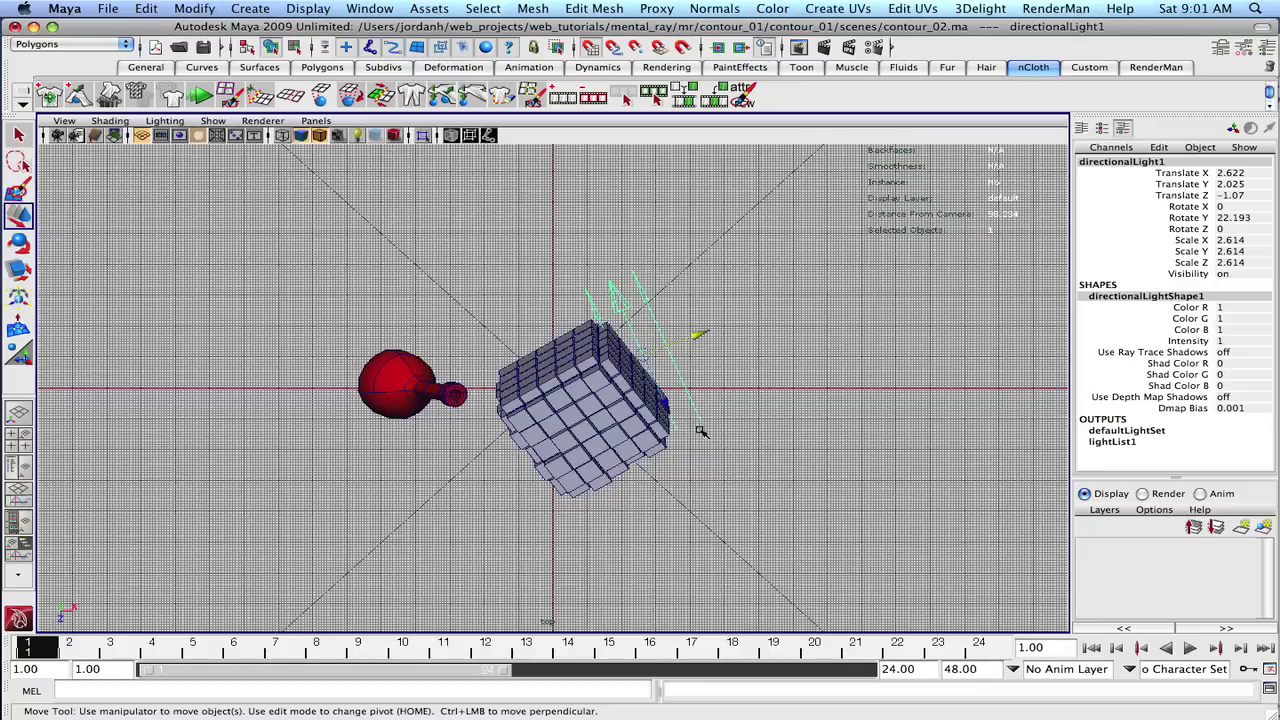
drag(648, 366, 845, 505)
key(e)
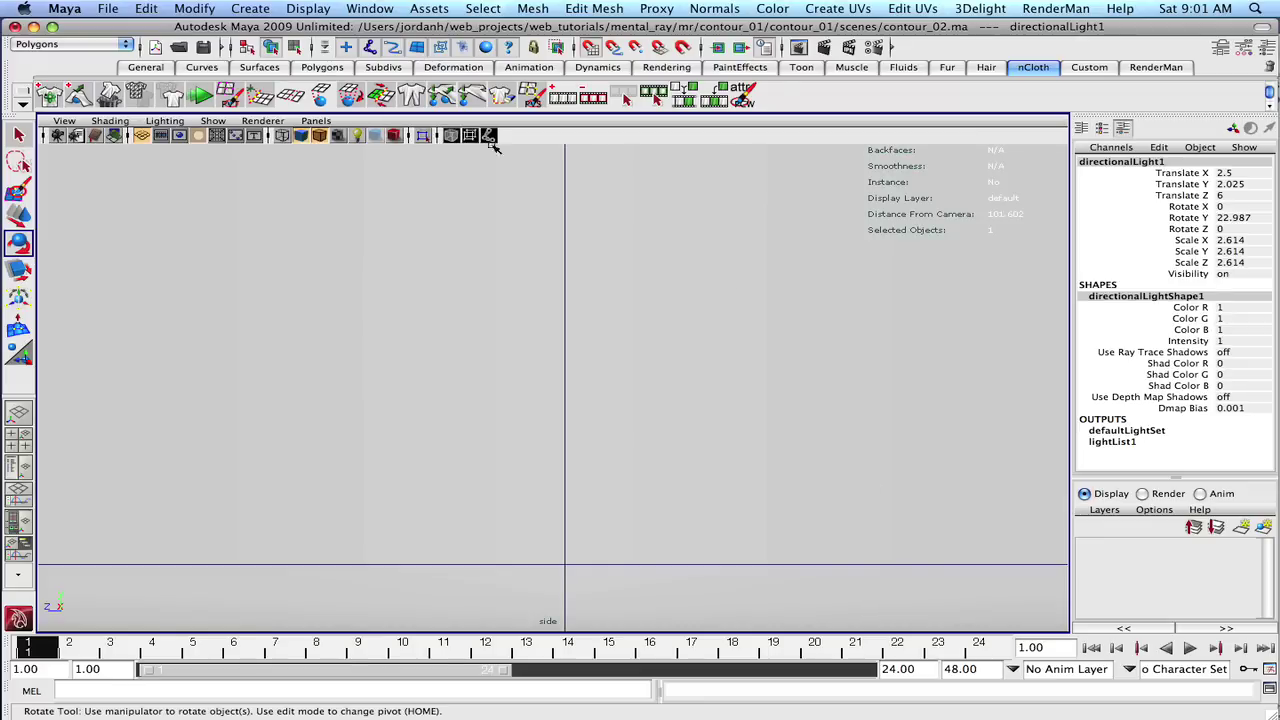
click(110, 120)
click(108, 137)
mouse_move(480, 360)
alt+mouse_down()
mouse_move(547, 368)
mouse_move(491, 329)
mouse_move(560, 338)
alt+mouse_up()
click(316, 120)
- View through camera_still and turn on ray-traced shadows for directionalLightShape1
mouse_move(340, 132)
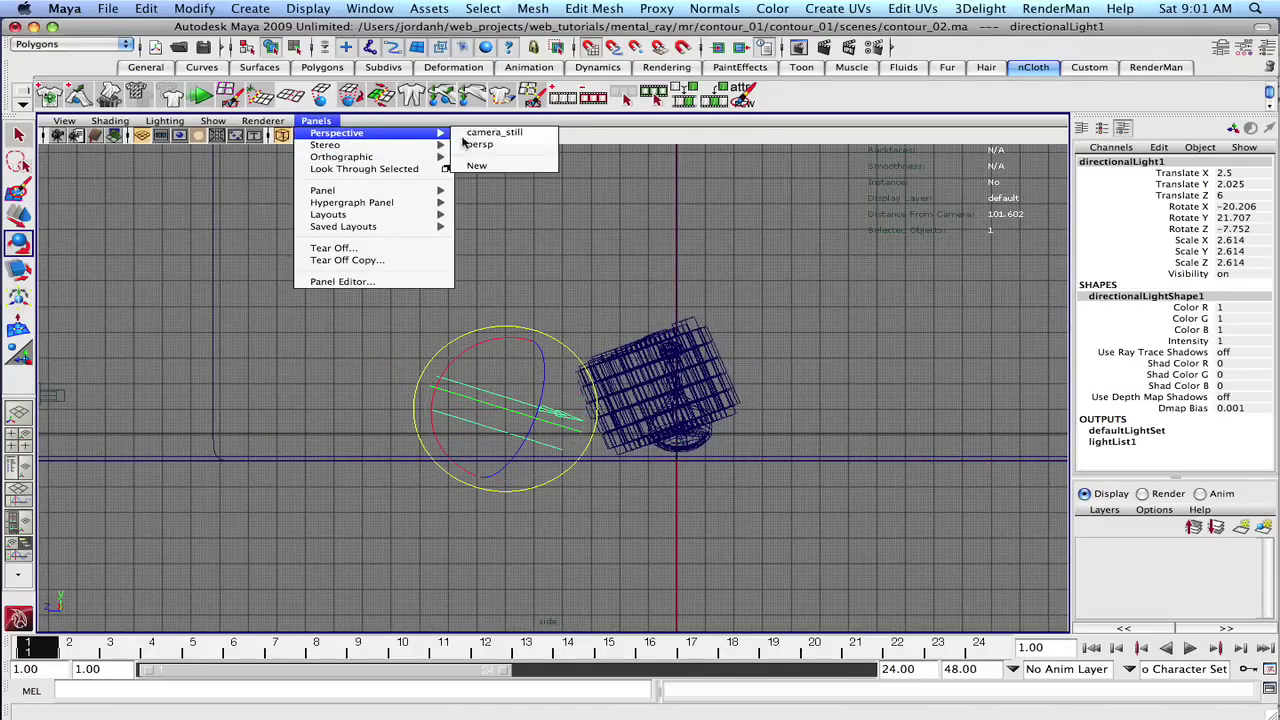
click(530, 132)
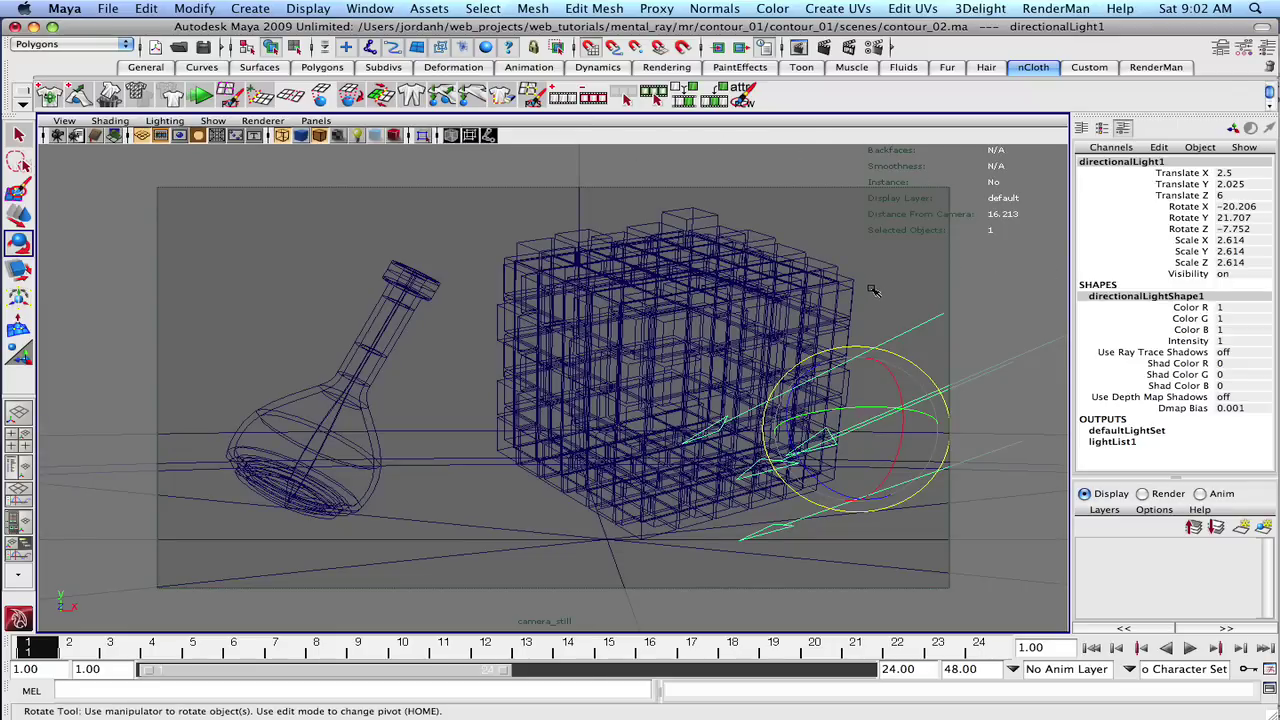
key(ctrl+a)
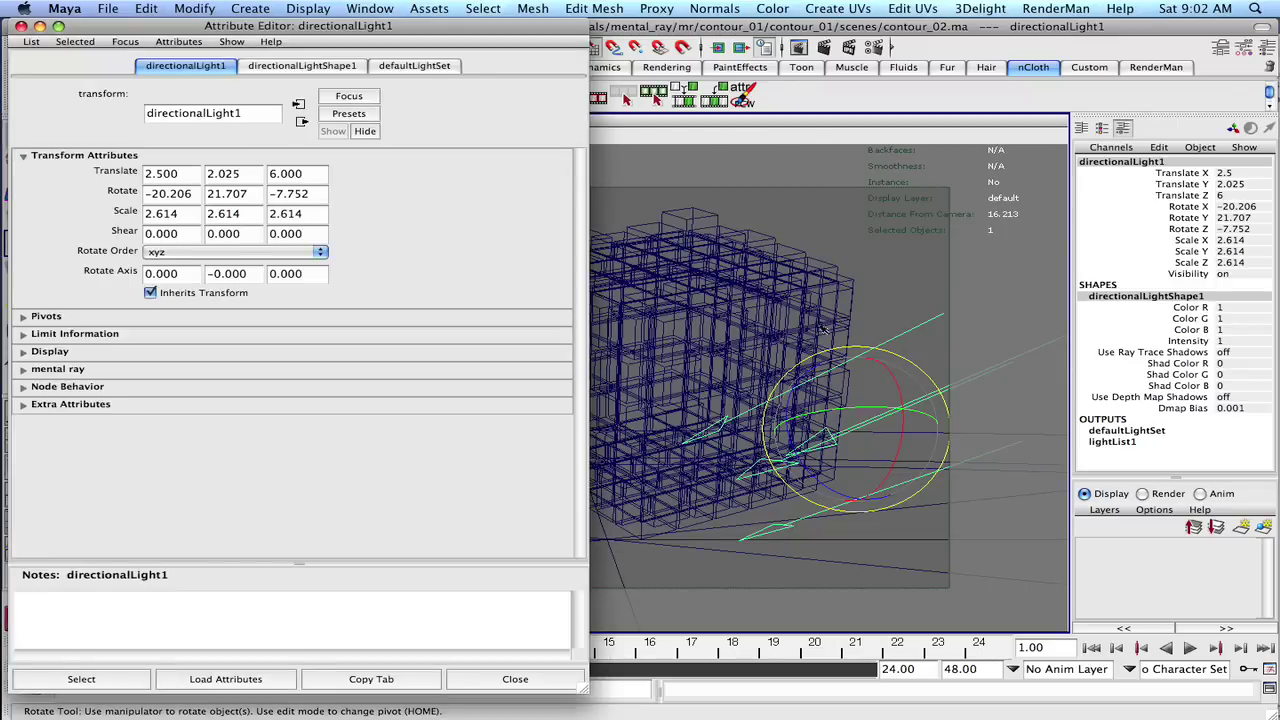
click(311, 66)
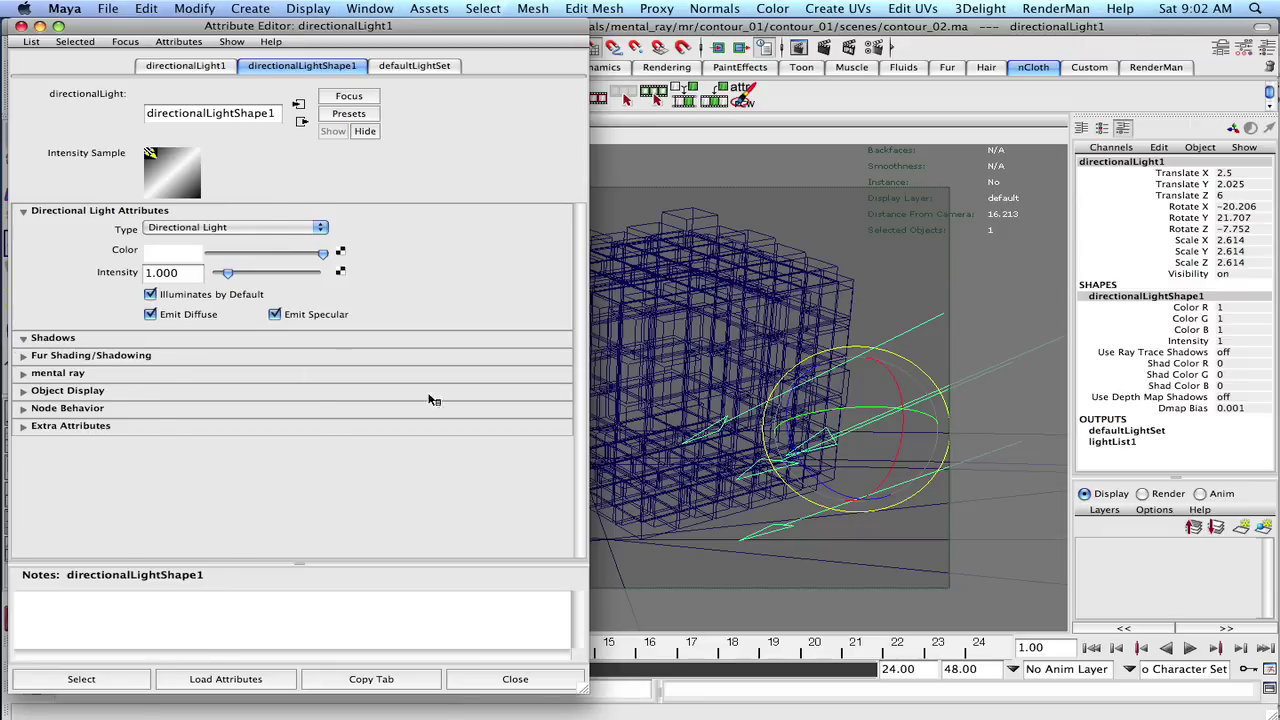
click(22, 338)
drag(579, 236, 575, 432)
click(152, 386)
- Set the light's shadow Light Angle to 1 and Shadow Rays to 4
double_click(178, 410)
text(1)
key(Return)
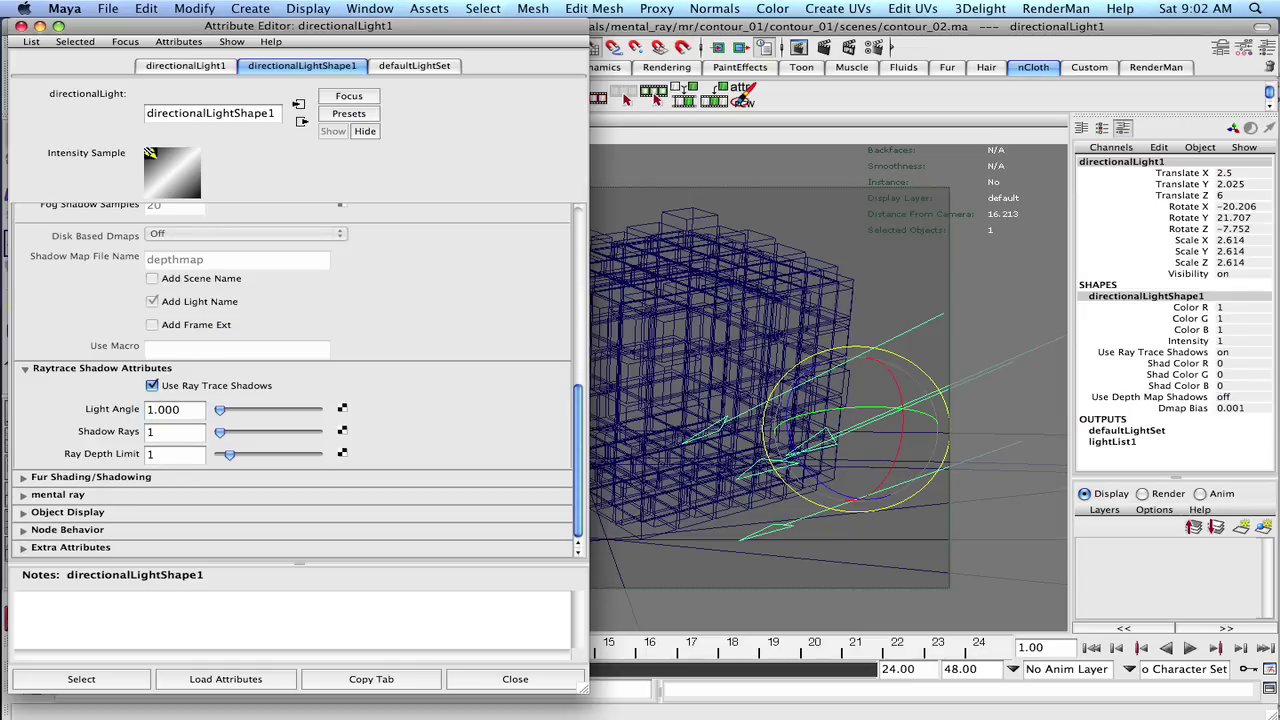
double_click(176, 431)
text(4)
key(Return)
- Close the light's attributes, return the viewport to smooth shading, and save the scene
click(22, 27)
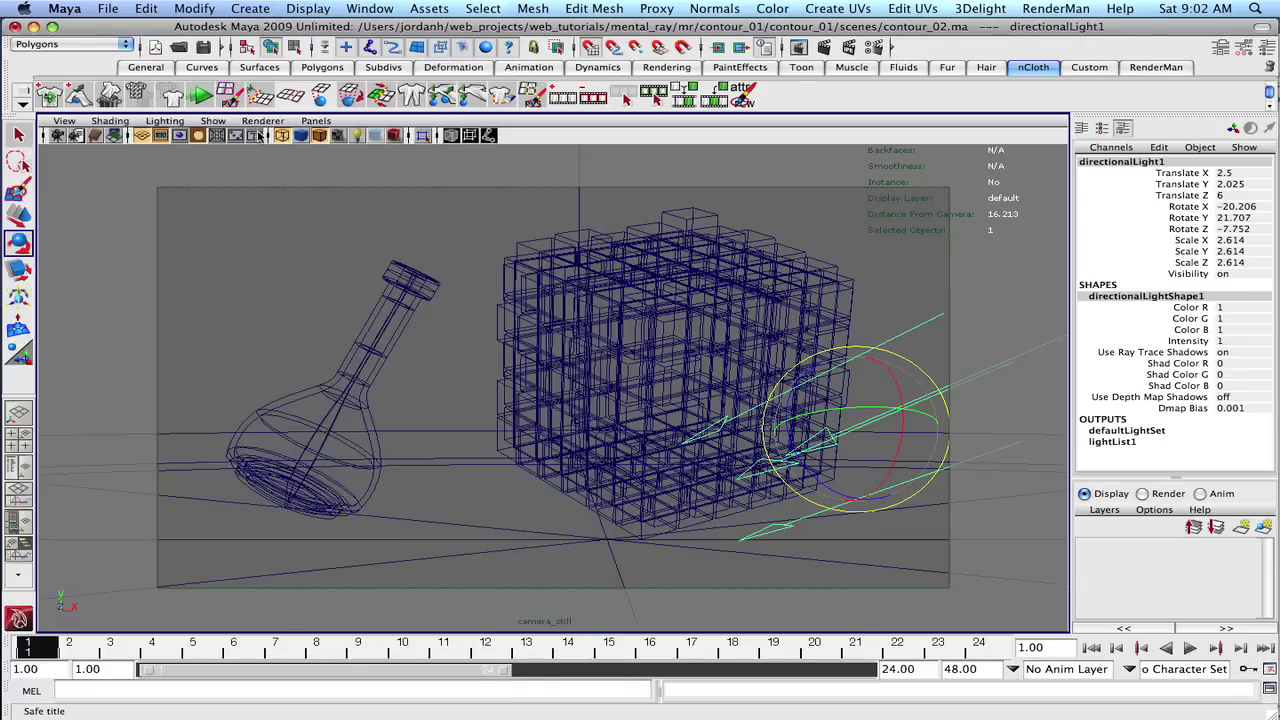
click(218, 122)
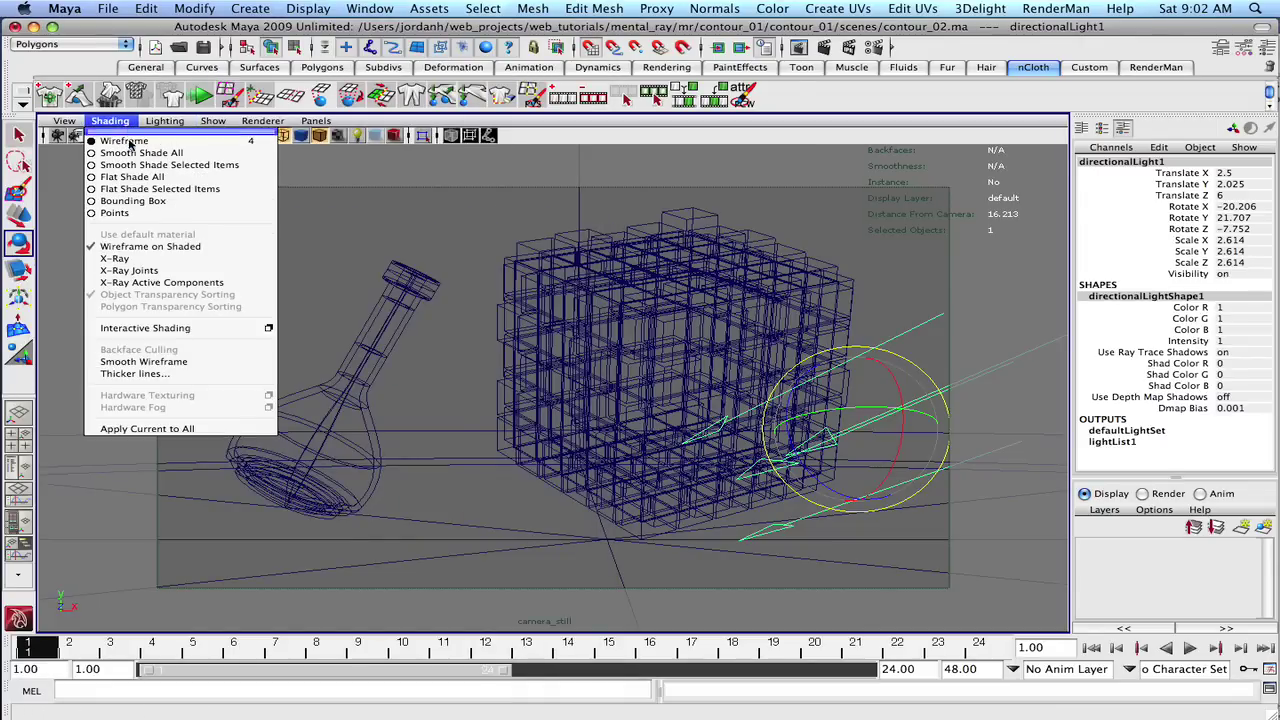
click(133, 153)
key(super+s)
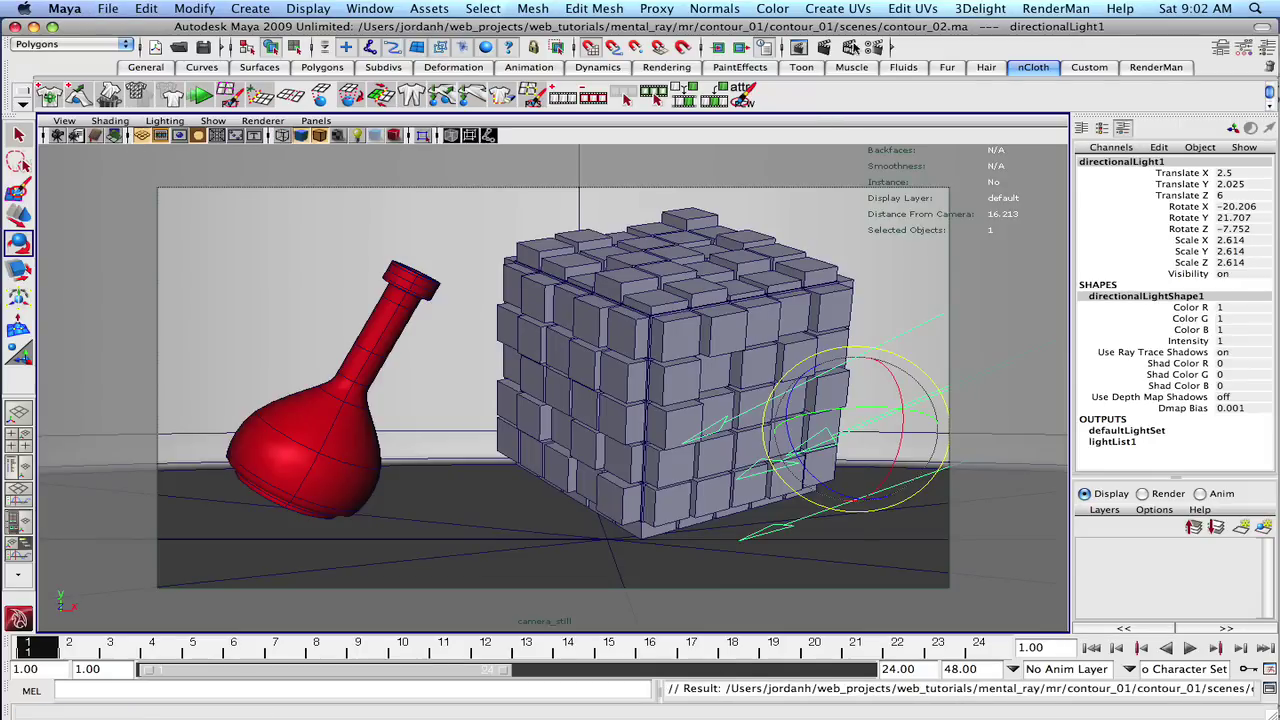
- In Render Settings Quality, set the anti-aliasing Max Sample Level to 1
click(876, 49)
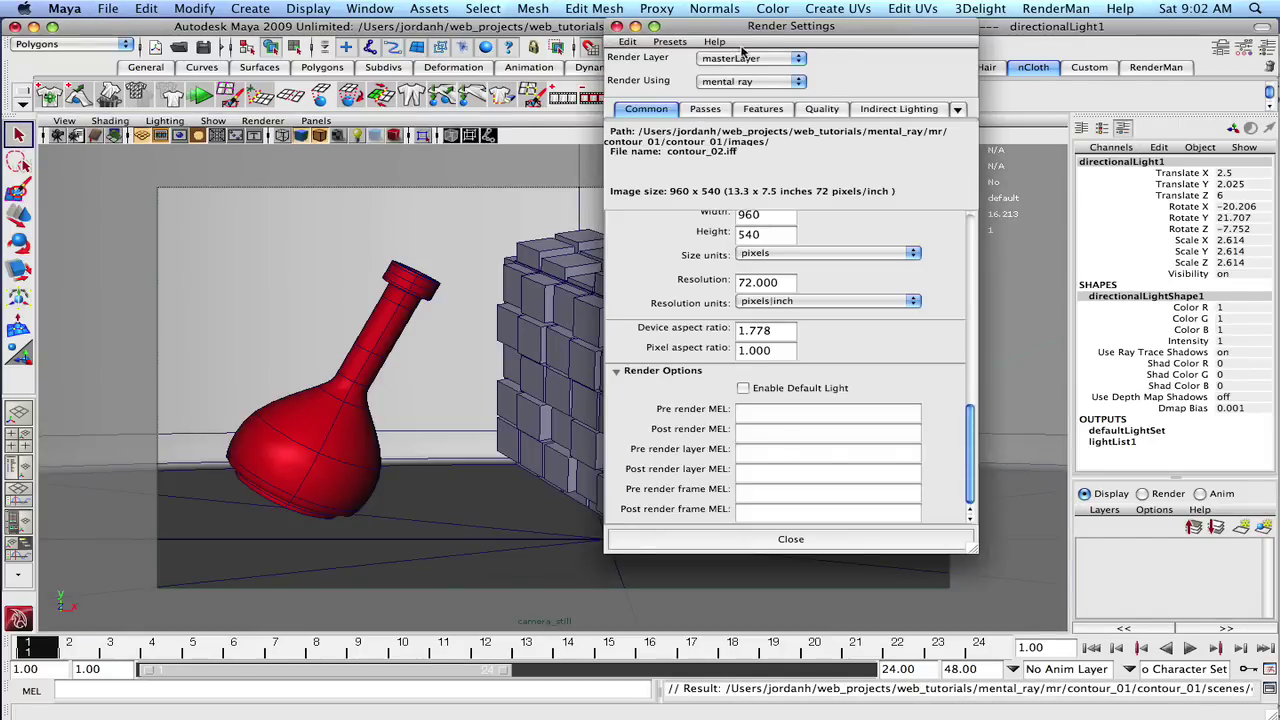
drag(742, 30, 175, 30)
click(254, 108)
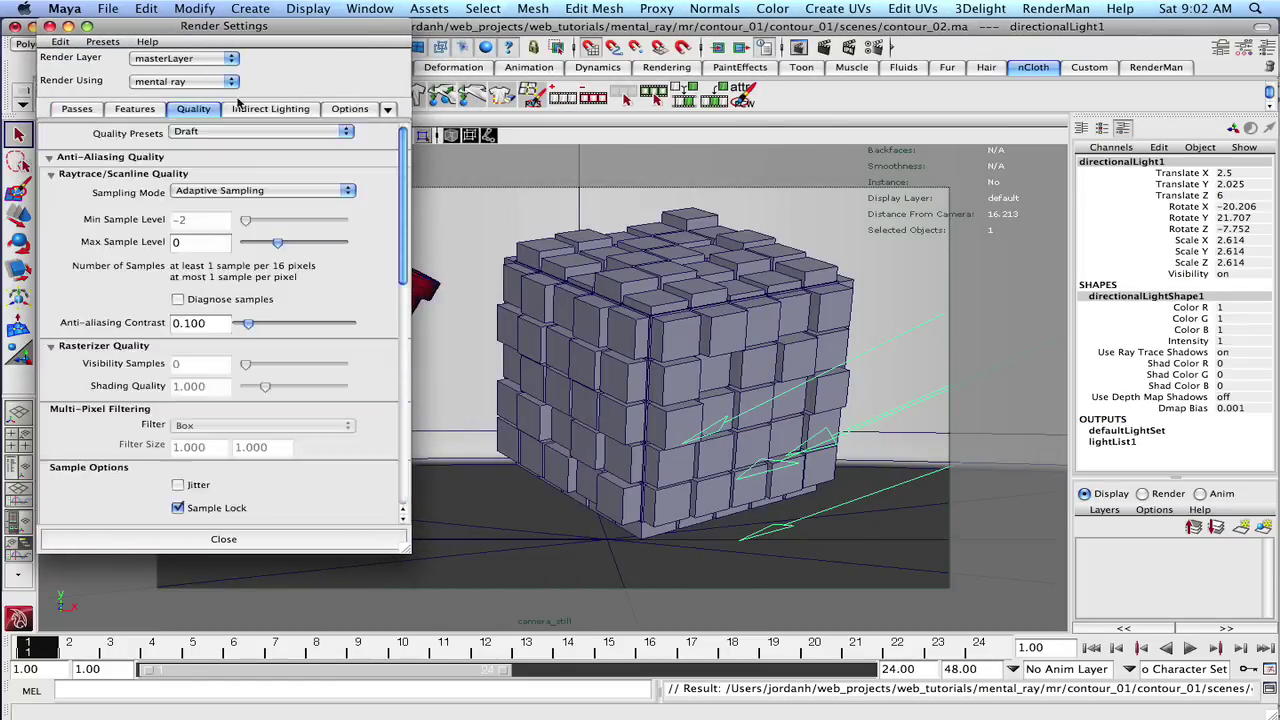
click(200, 242)
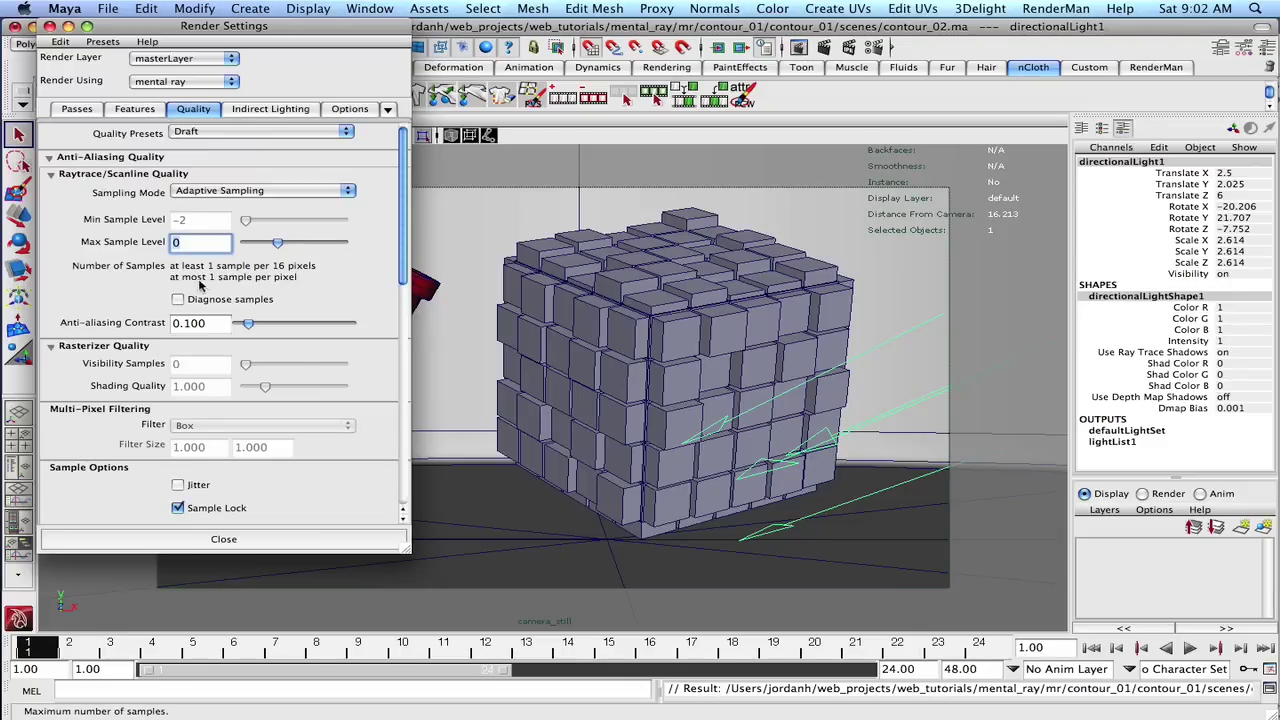
text(1)
key(Tab)
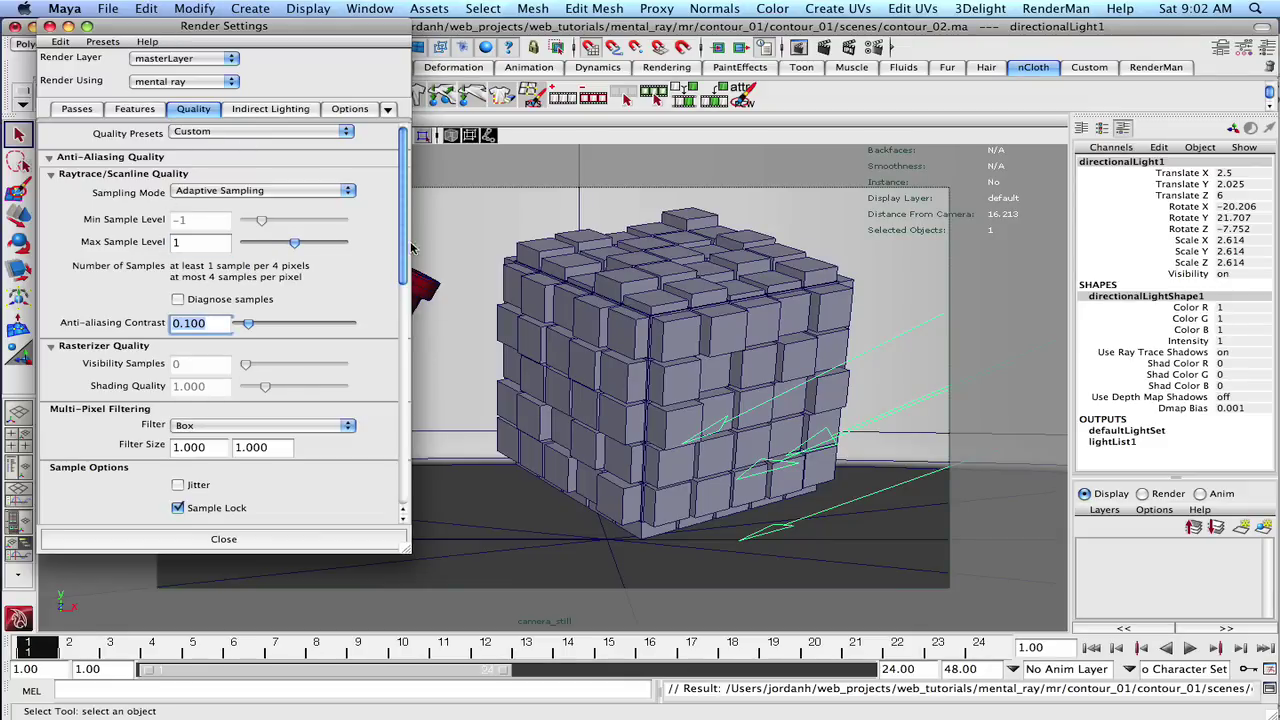
- Check the Indirect Lighting tab, then close Render Settings
drag(405, 250, 380, 554)
scroll(380, 320, up, 15)
click(270, 108)
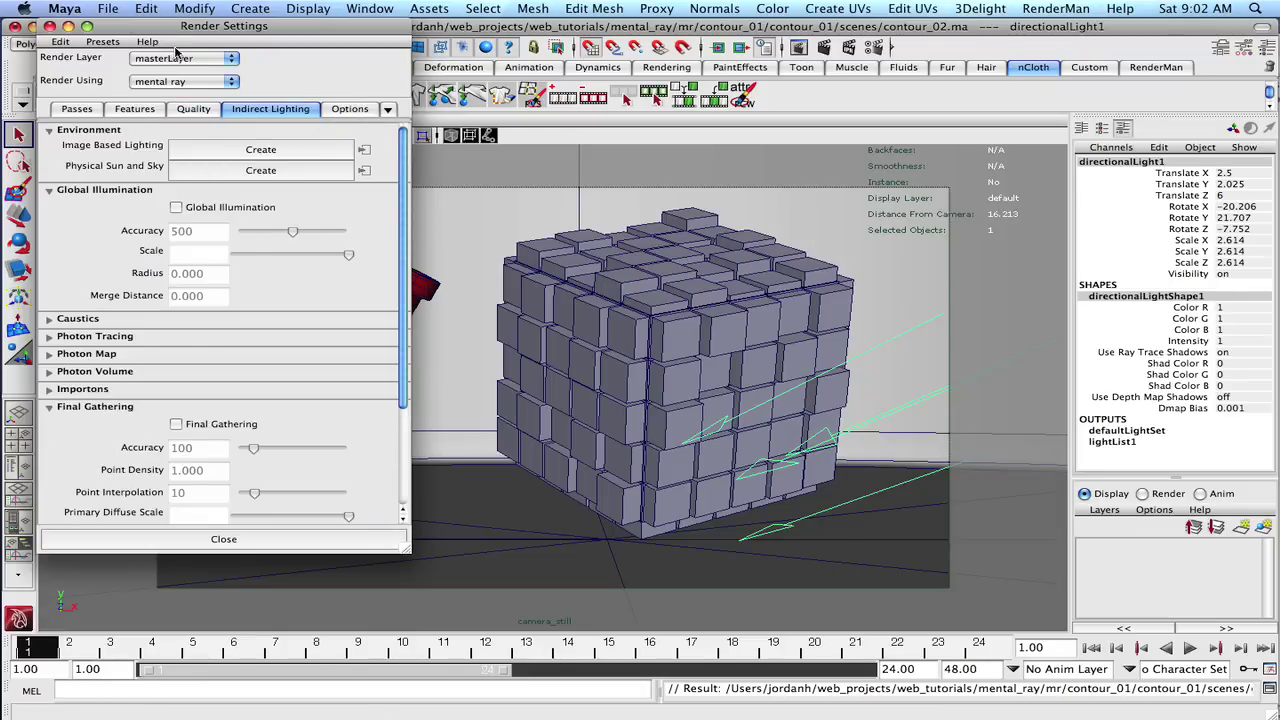
click(50, 27)
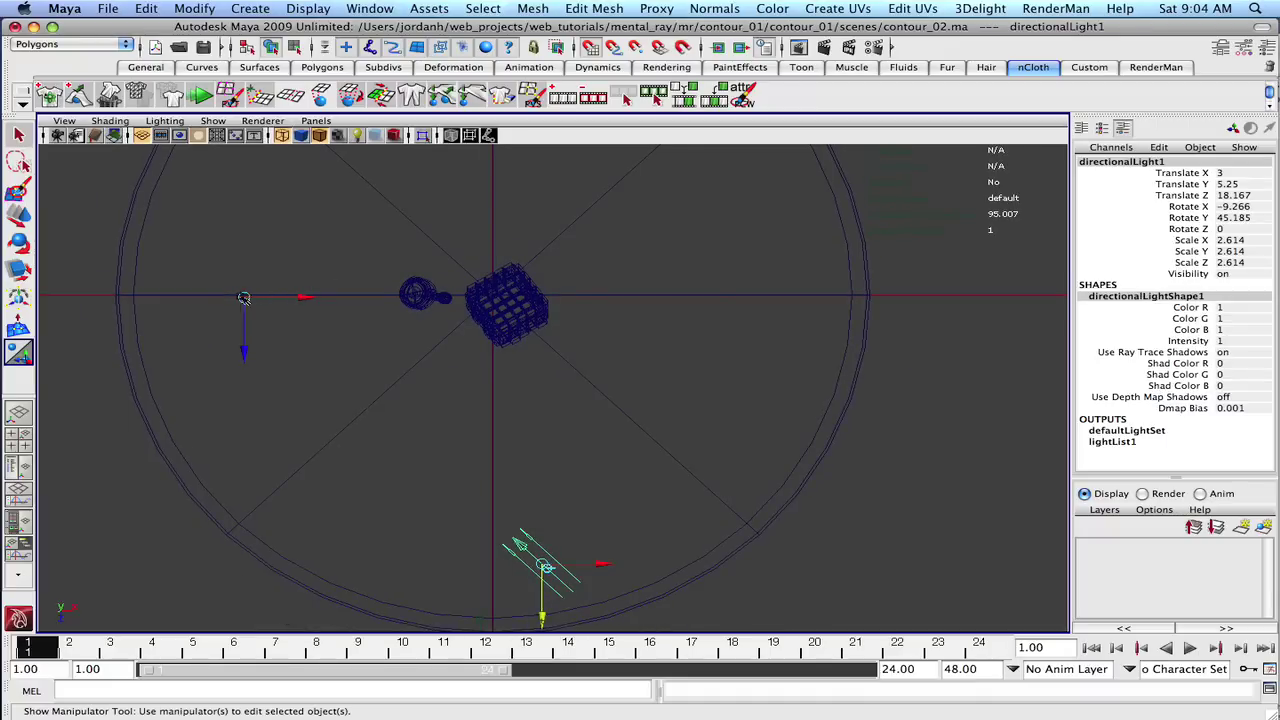
- Aim directionalLight1 at the cube's centre and move it right to 8.917, 5.25, 13.5
drag(243, 297, 495, 296)
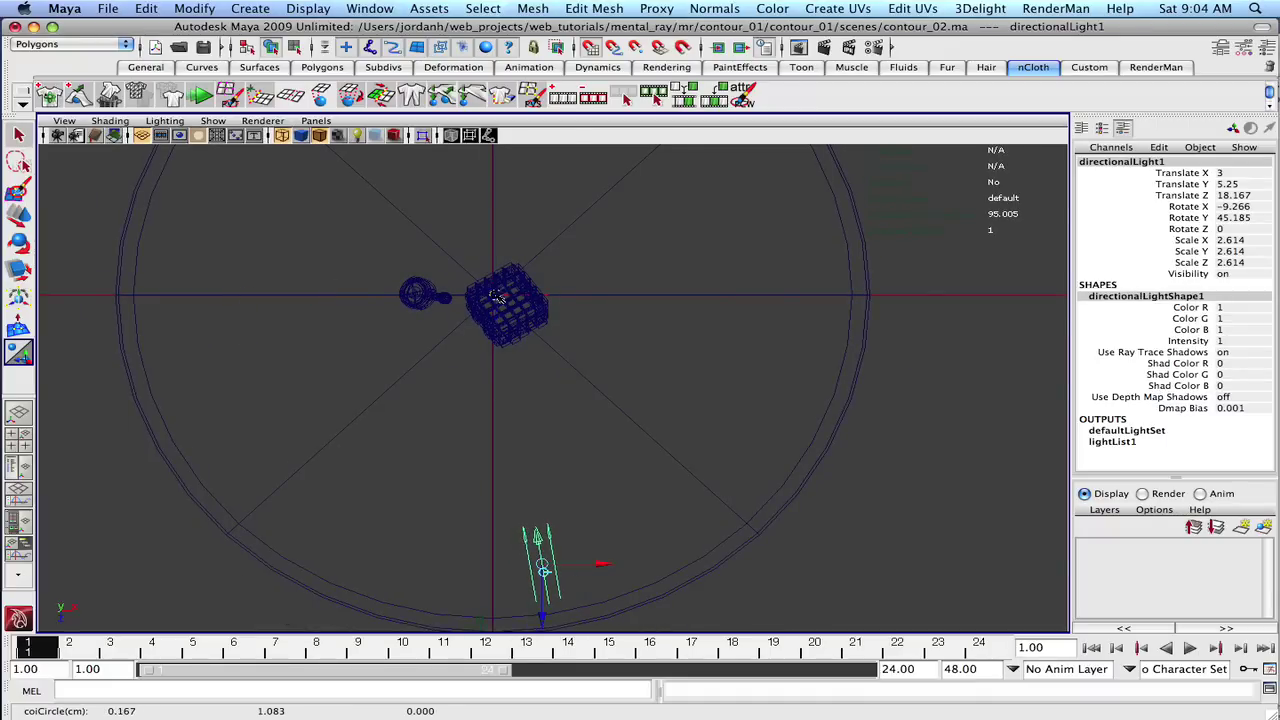
drag(541, 570, 630, 499)
scroll(426, 408, down, 5)
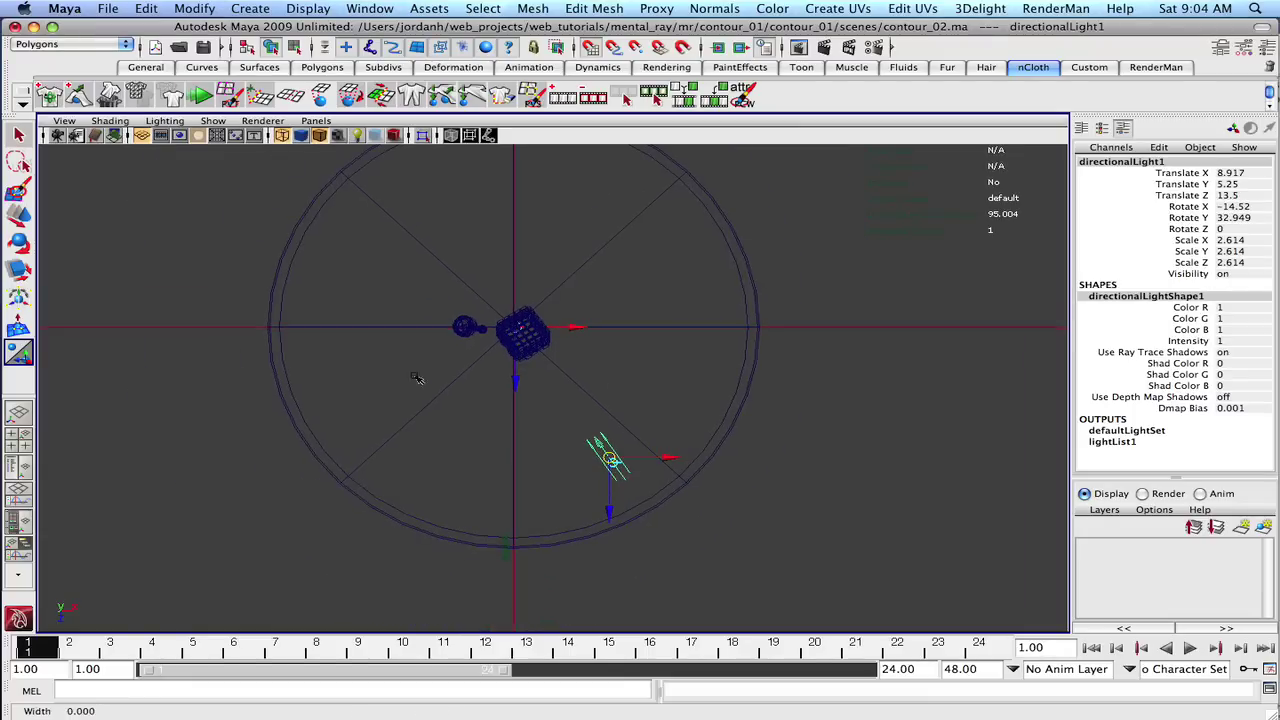
click(550, 567)
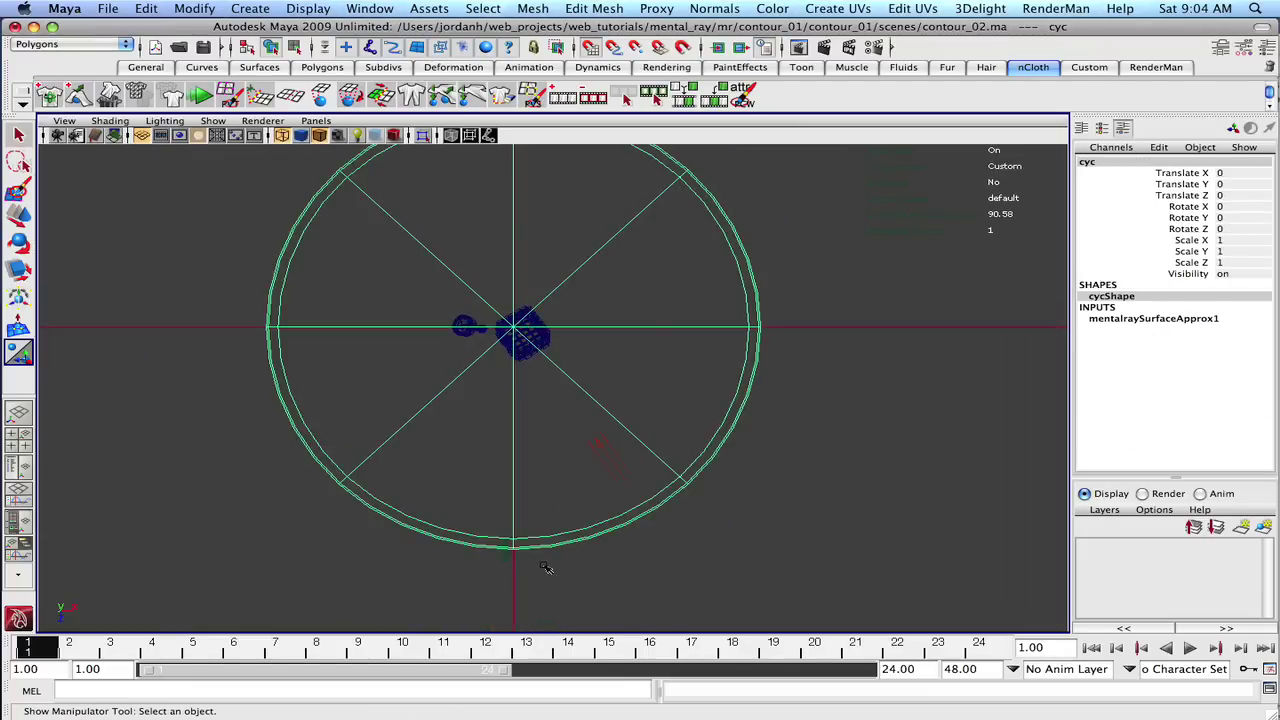
click(508, 560)
- Select the cyc, switch to the smooth-shaded perspective view, and frame the whole cyc
drag(692, 582, 626, 516)
key(bracketleft)
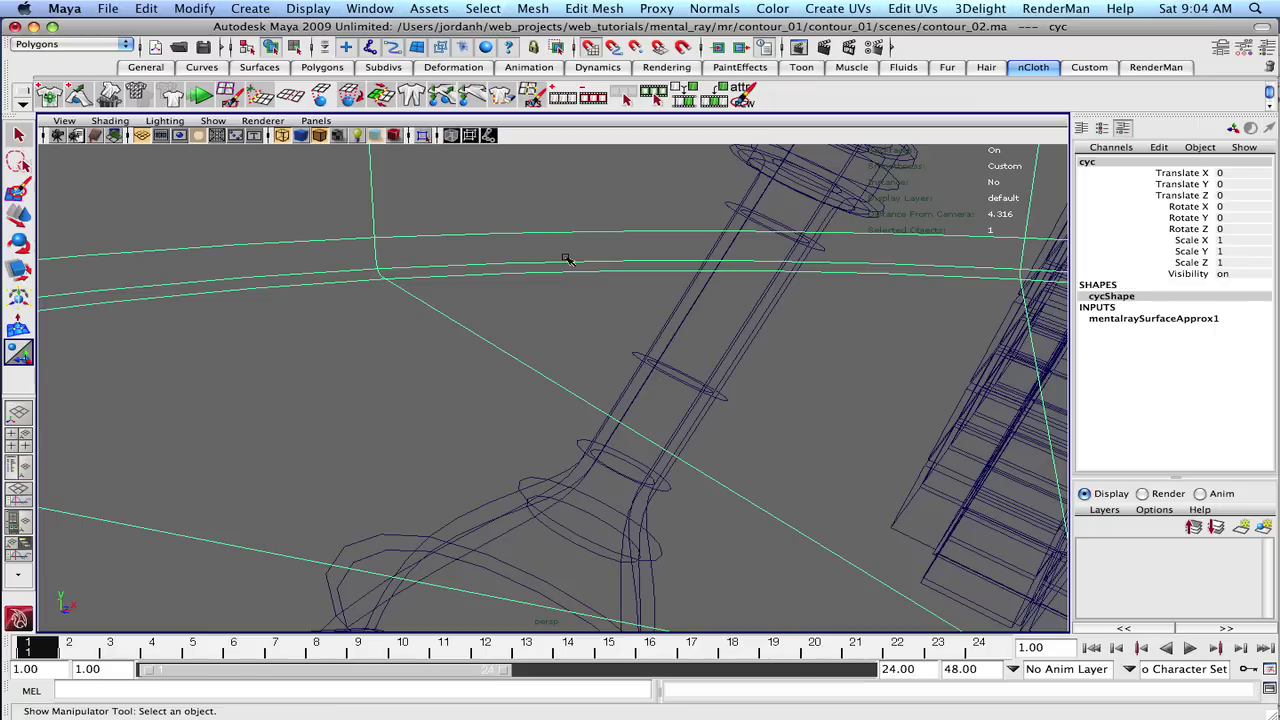
click(109, 122)
click(106, 152)
key(f)
alt+right_drag(512, 351, 381, 287)
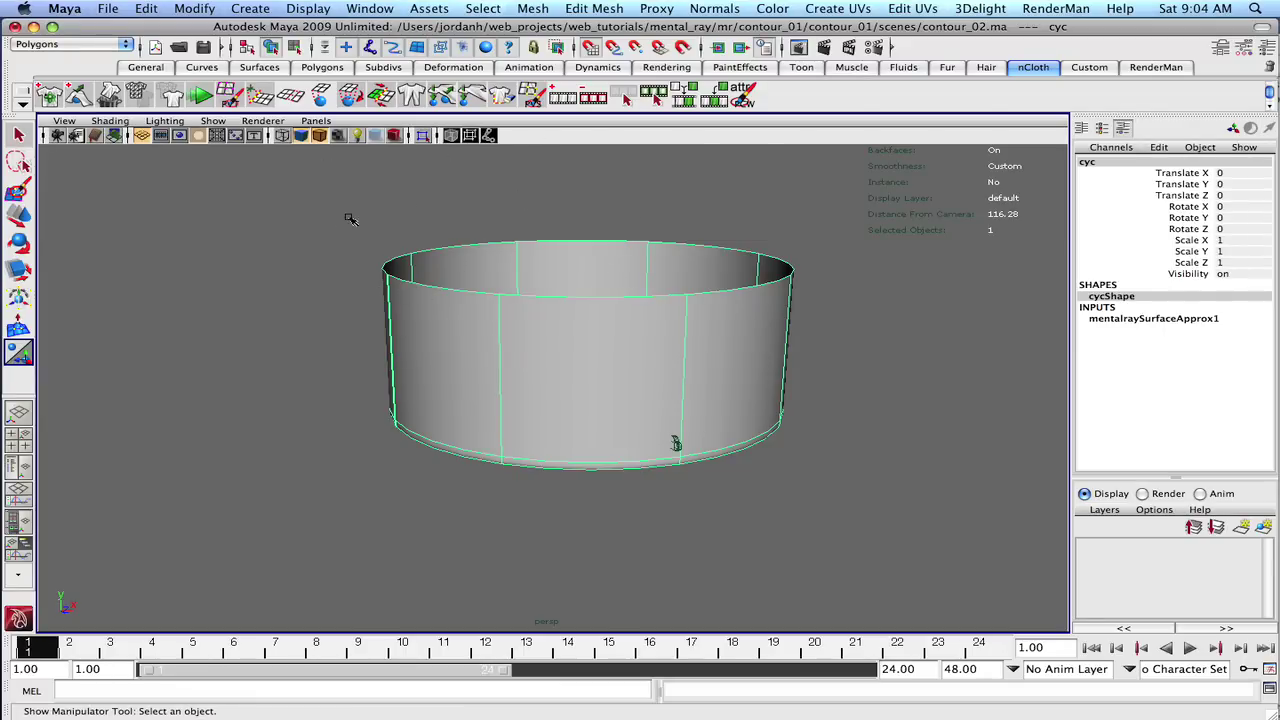
- Turn off Double Sided in the cyc's Render Stats
key(ctrl+a)
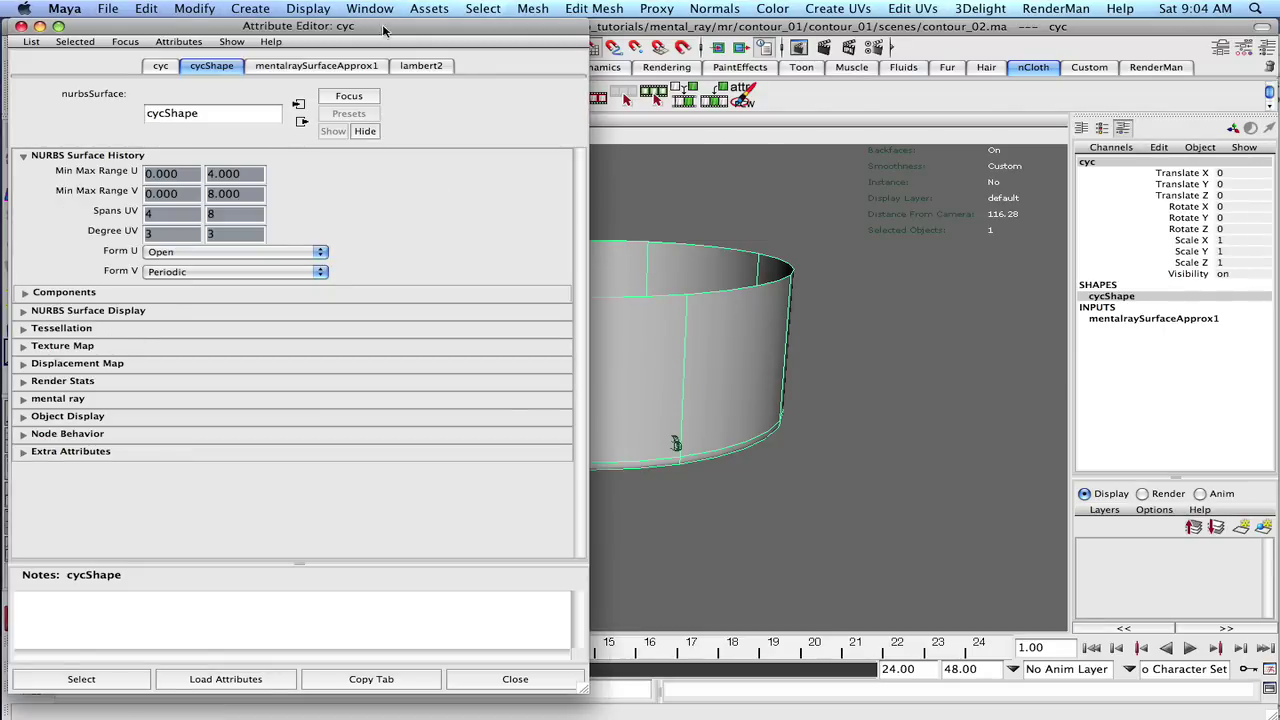
click(23, 381)
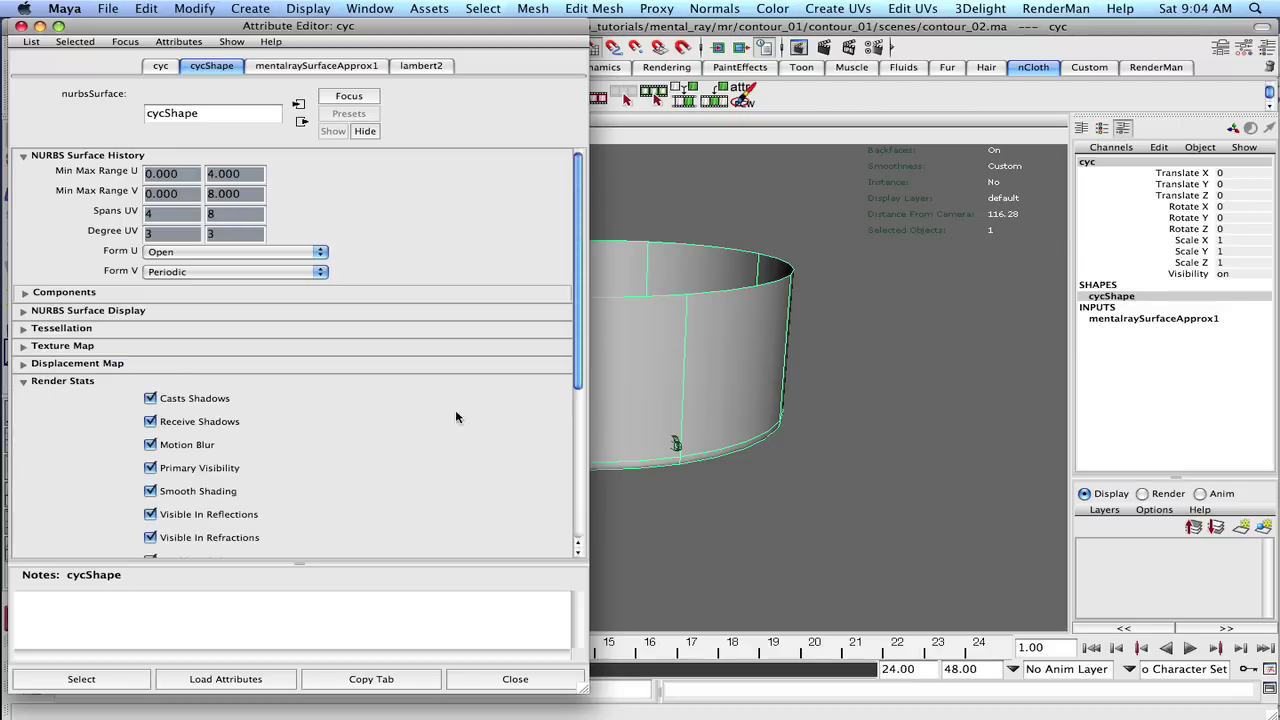
scroll(350, 425, down, 4)
click(255, 430)
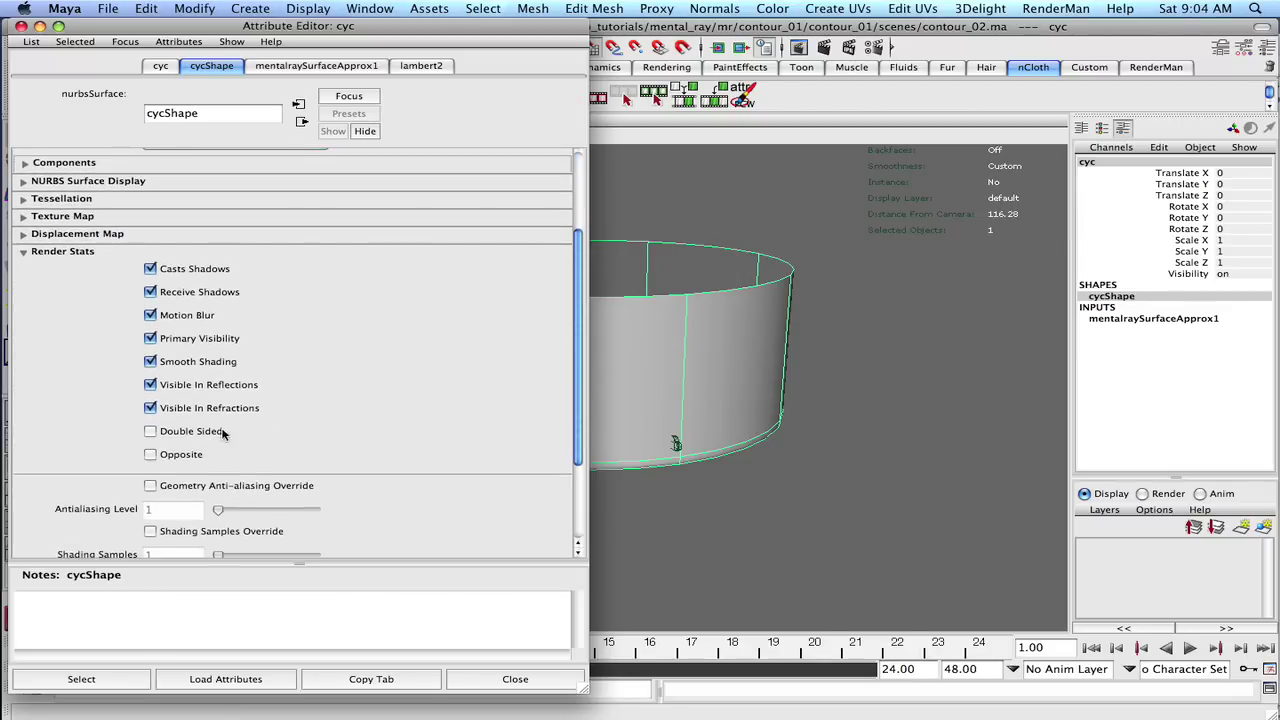
click(21, 26)
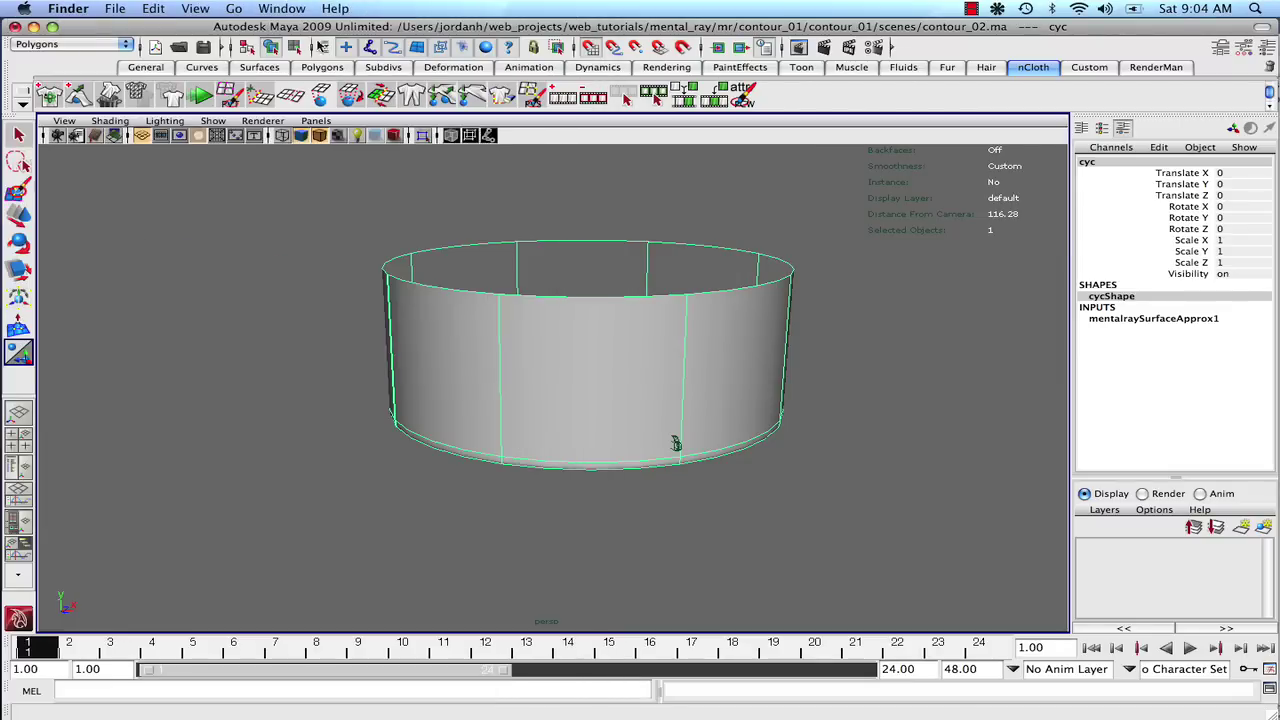
- Reverse the cyc's surface direction via Surfaces > Edit NURBS
click(83, 43)
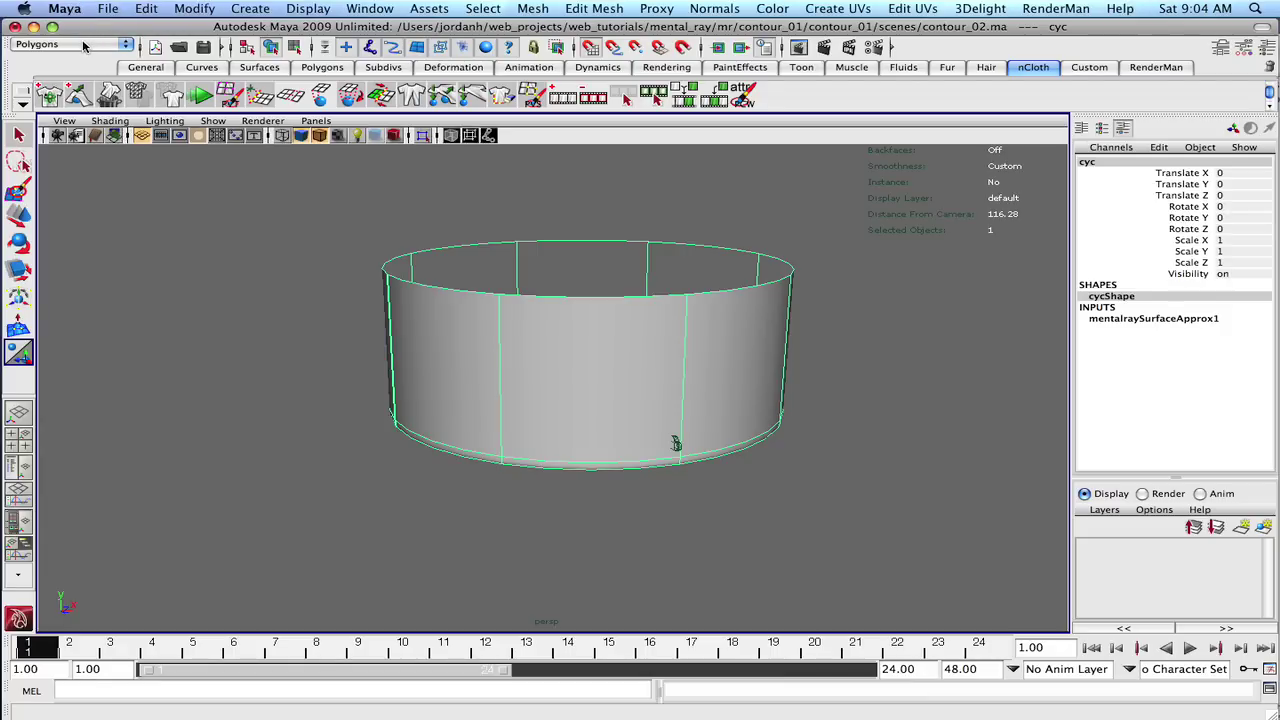
click(88, 44)
click(80, 64)
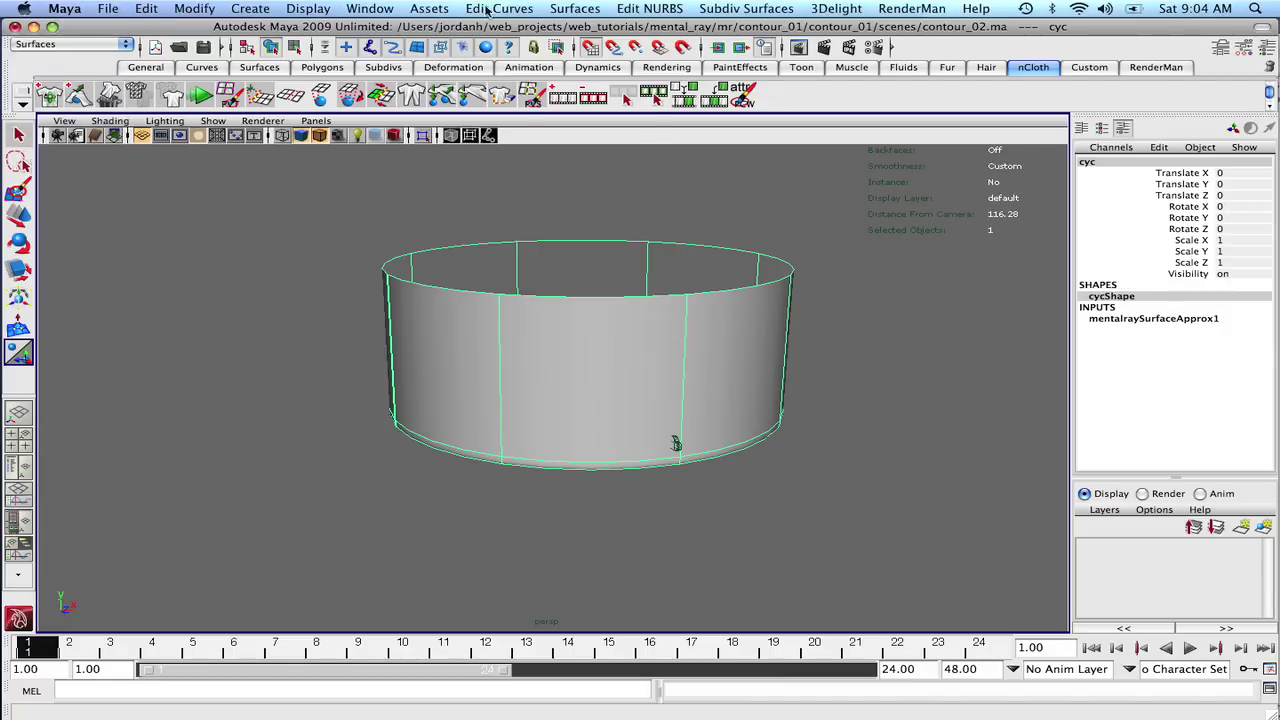
click(484, 8)
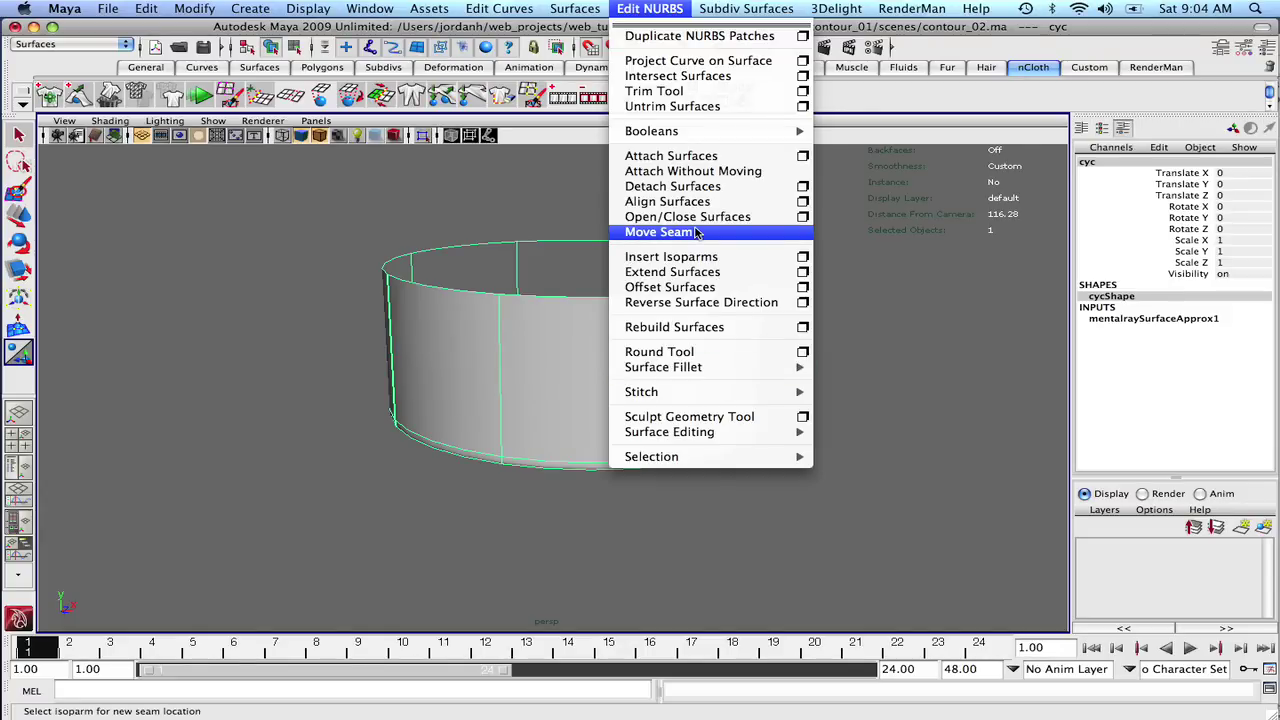
click(711, 303)
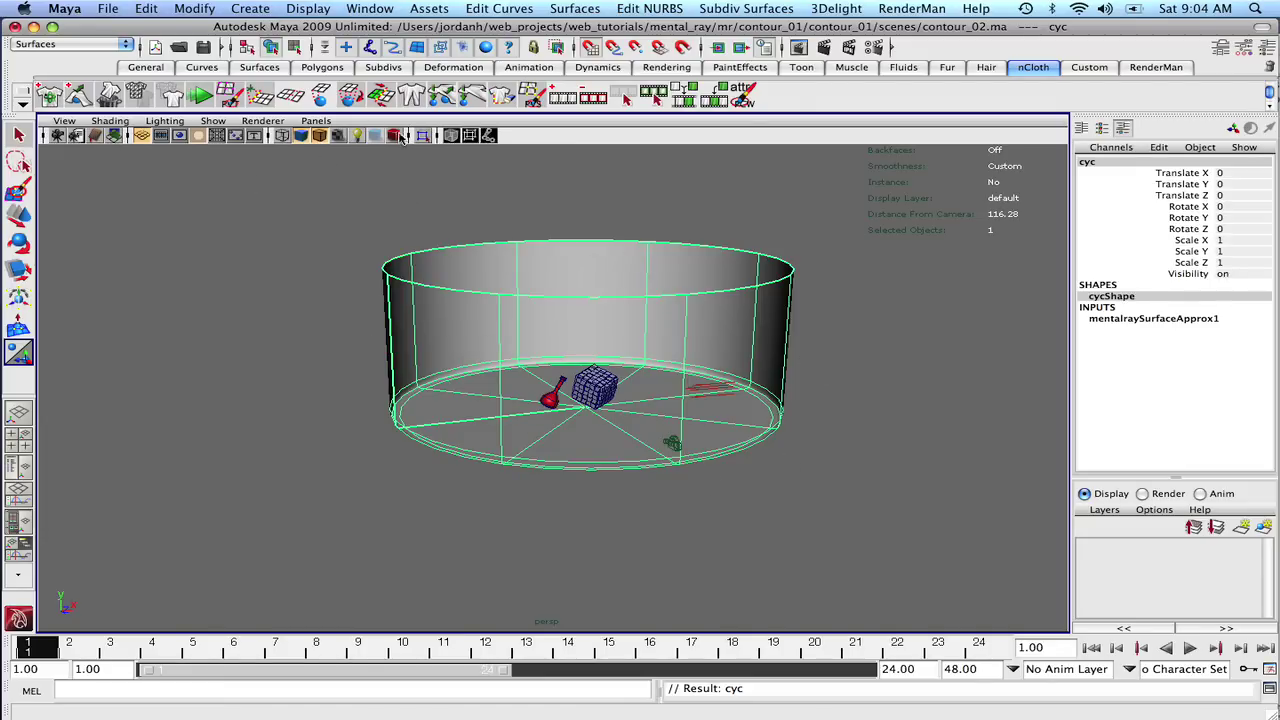
- Switch the panel to camera_still and render the current frame in Render View
click(213, 121)
click(316, 121)
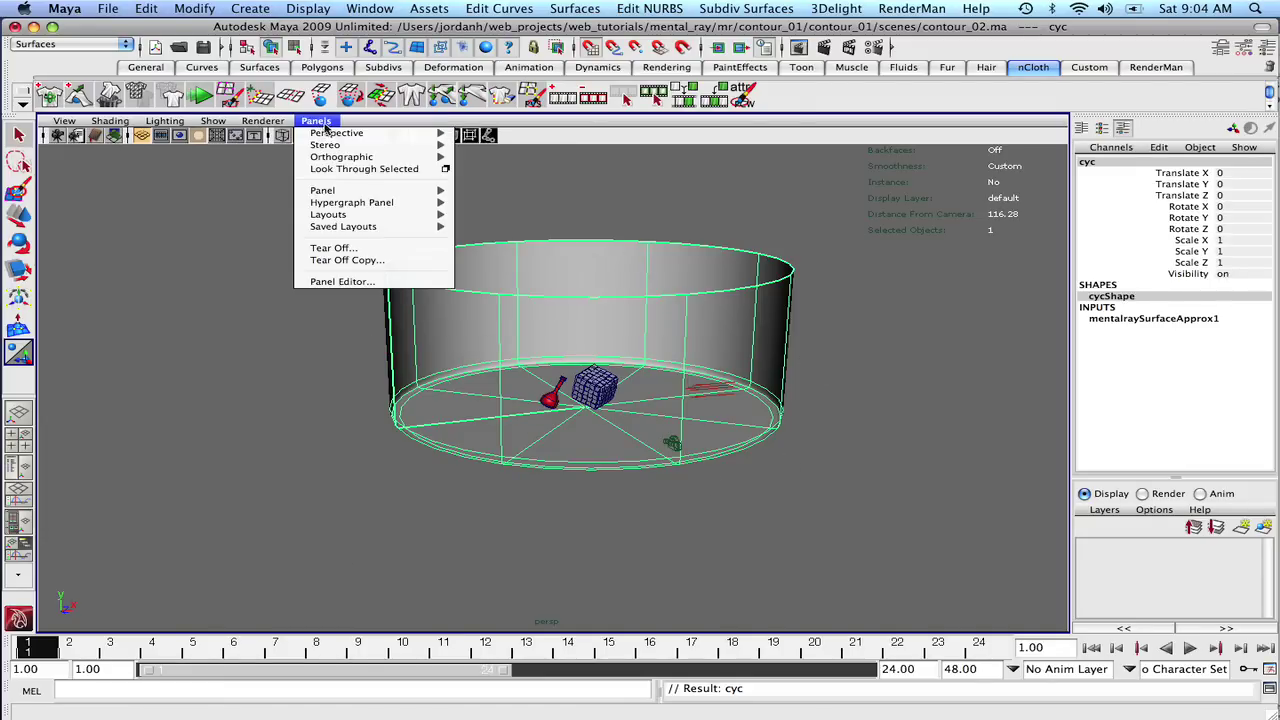
mouse_move(330, 126)
click(502, 126)
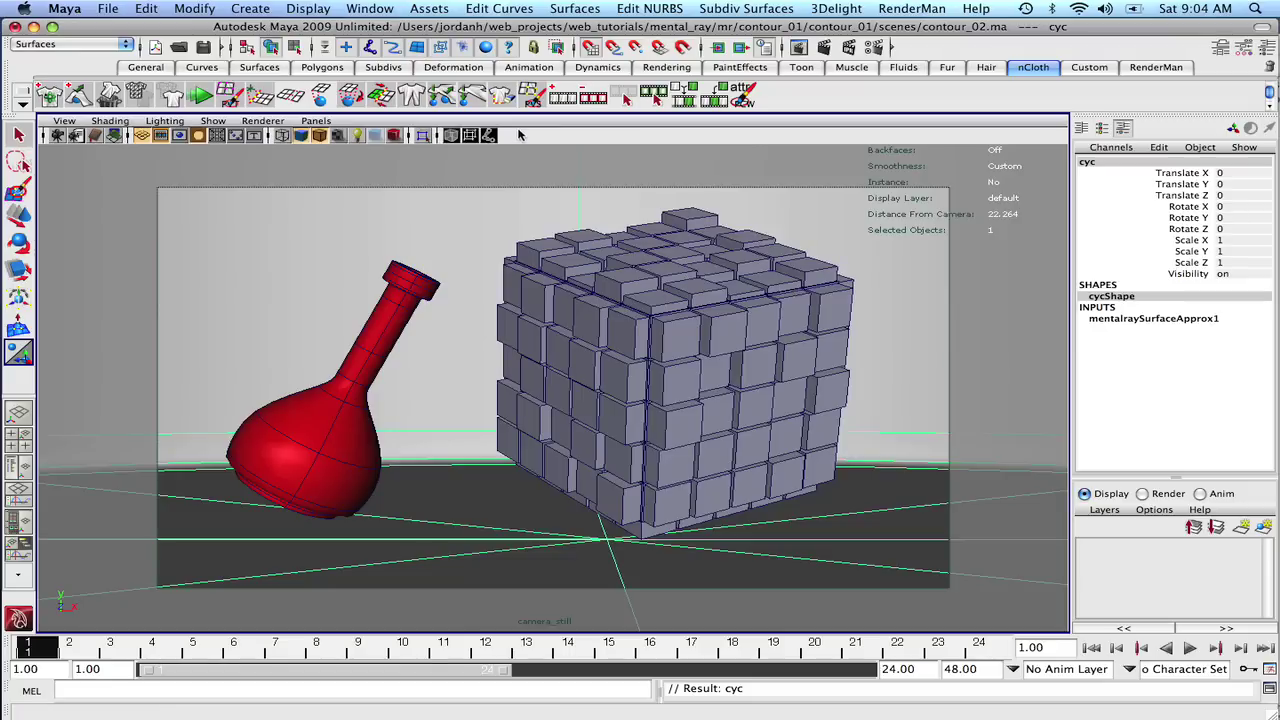
click(800, 48)
click(15, 62)
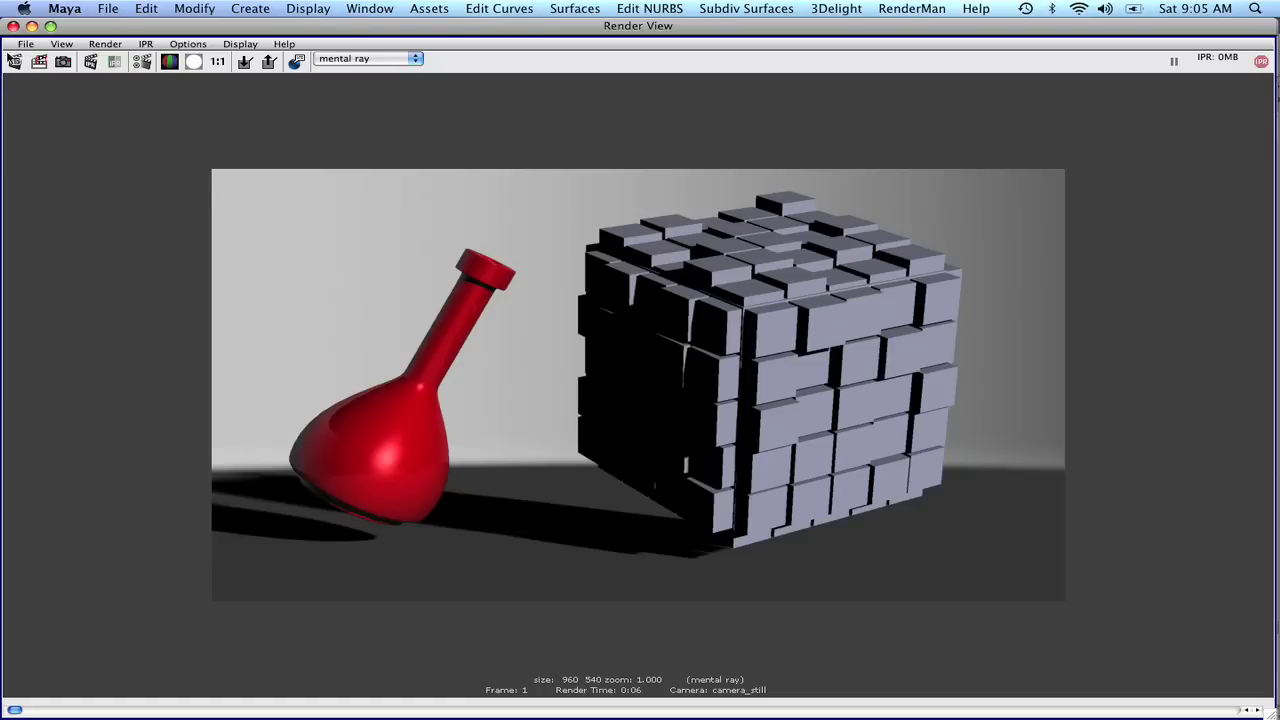
- Turn on Final Gathering with secondary diffuse bounces 1 and accuracy 50
click(14, 26)
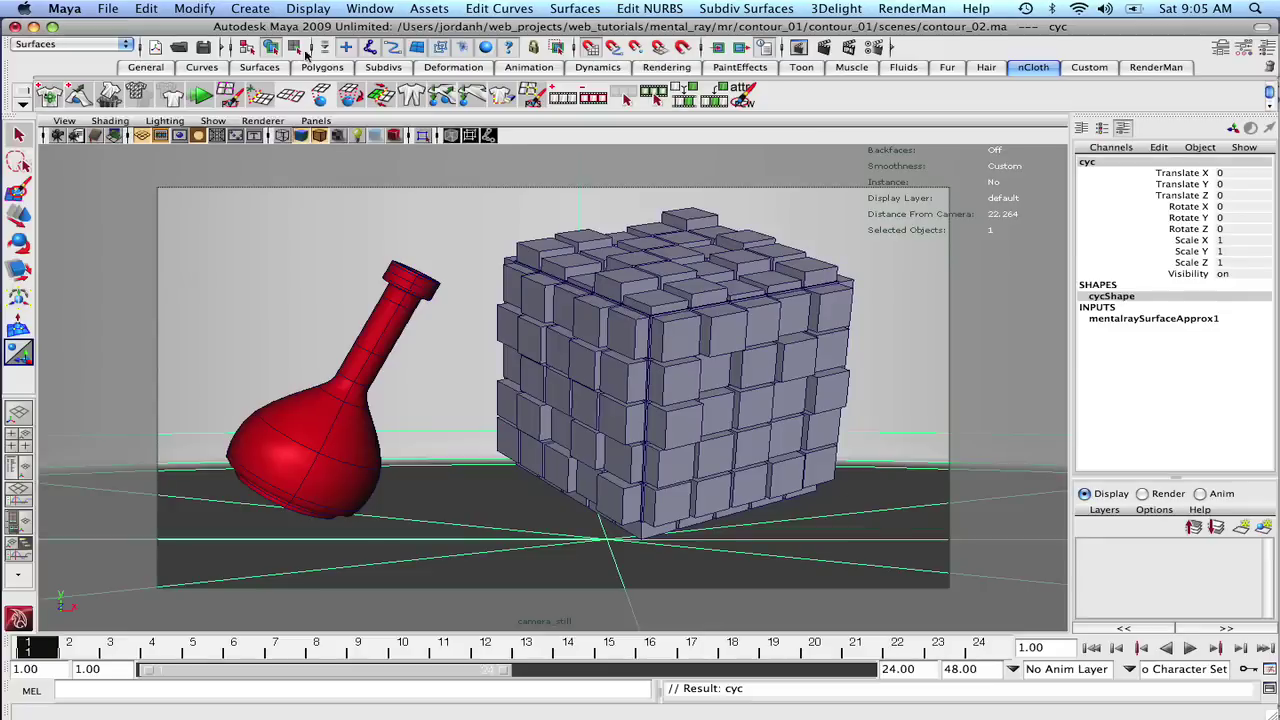
click(878, 47)
click(222, 425)
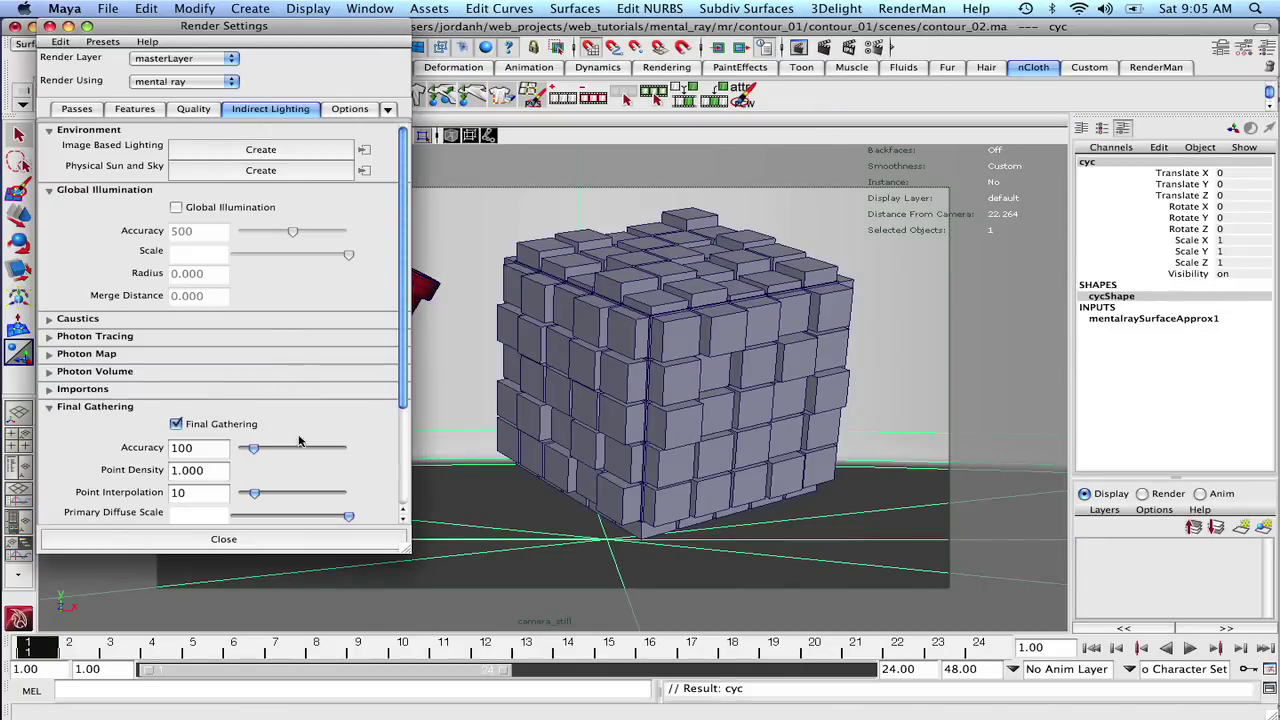
scroll(405, 388, down, 4)
click(198, 432)
text(1)
key(Tab)
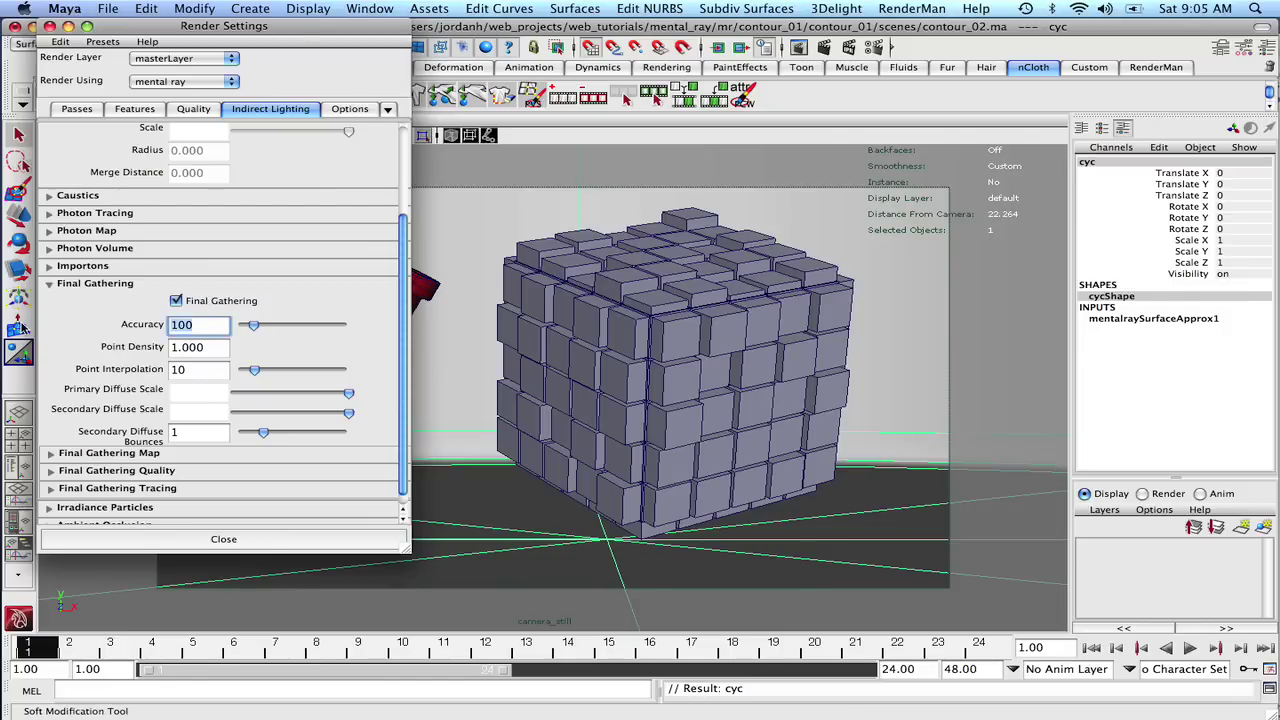
text(50)
key(Tab)
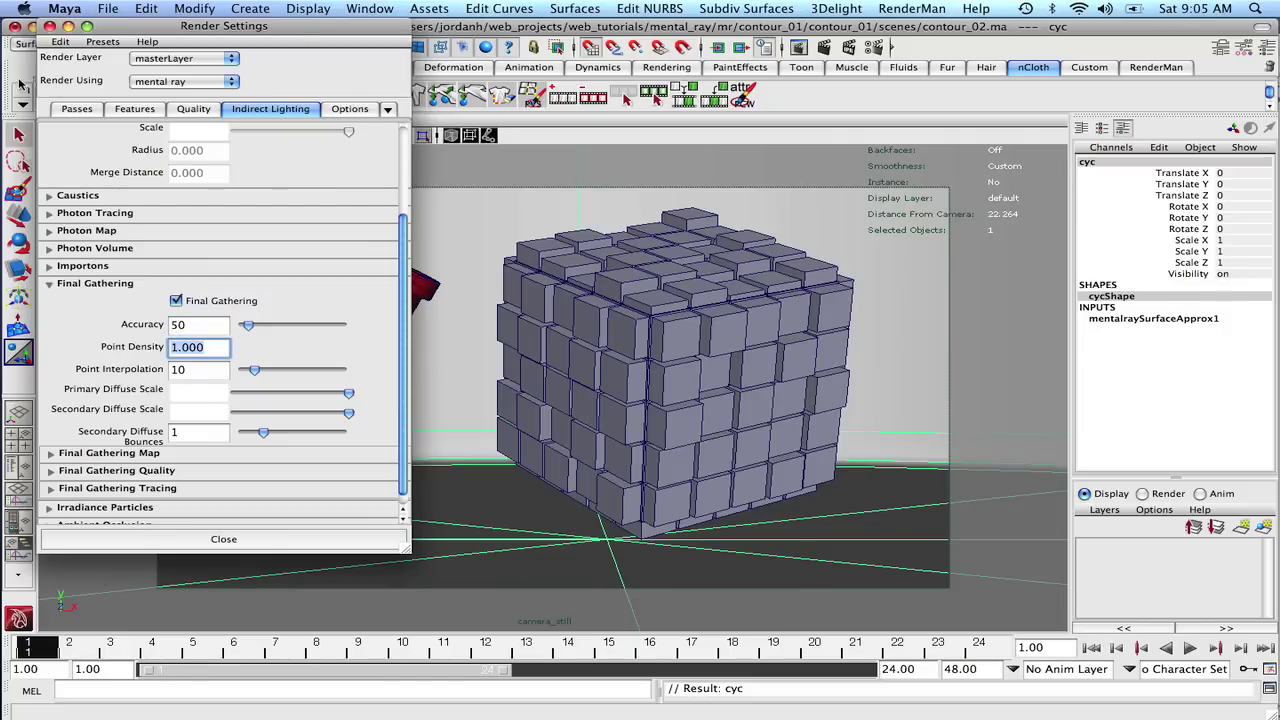
click(49, 25)
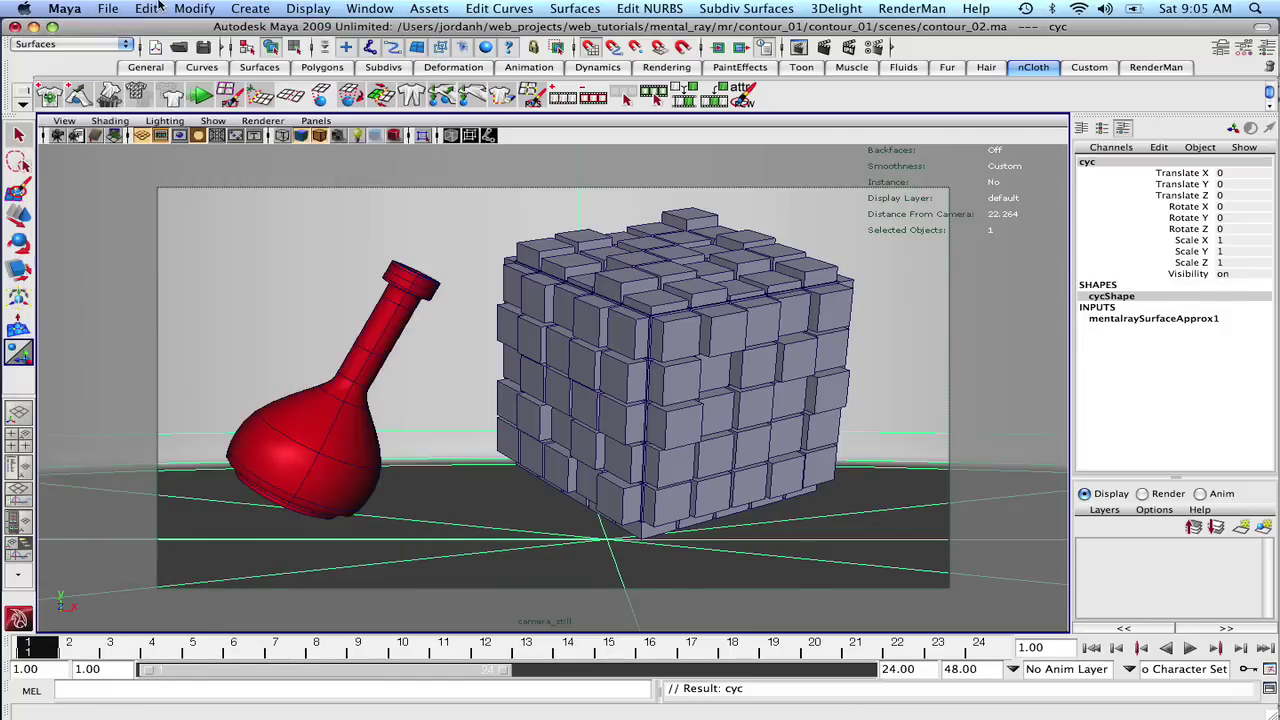
- Re-render the scene in Render View, then put the render window away
click(798, 47)
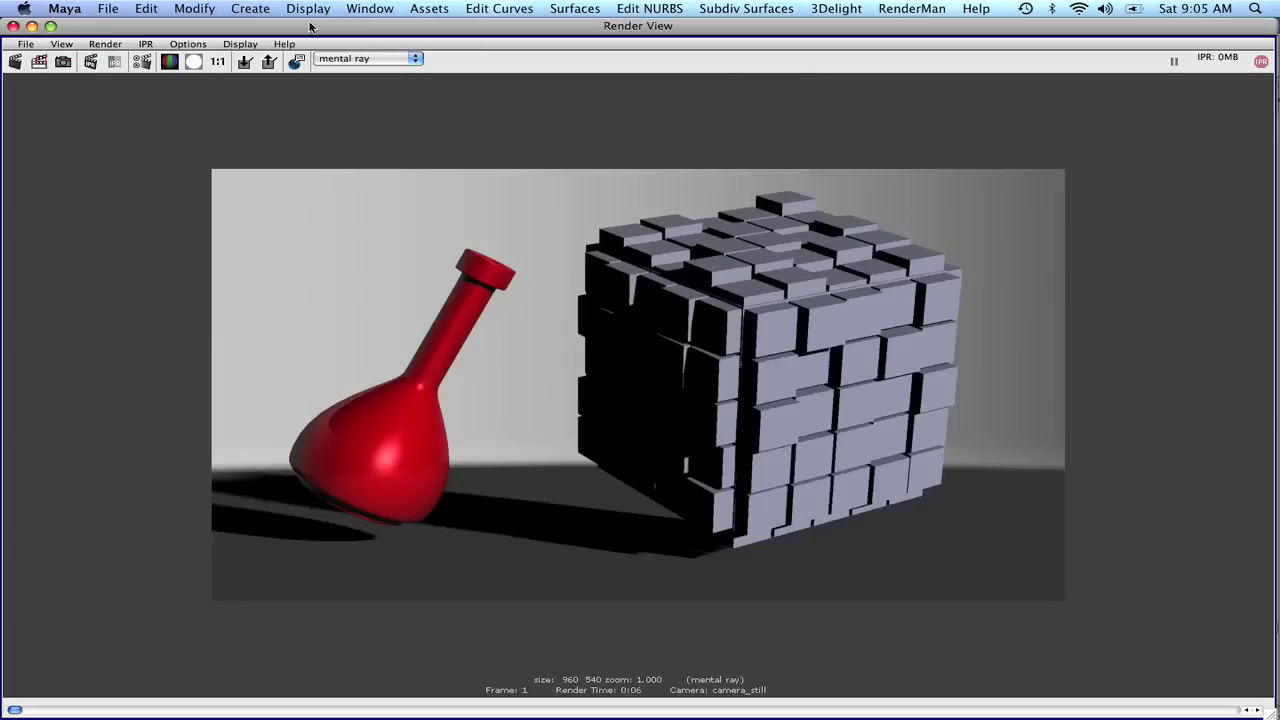
click(15, 61)
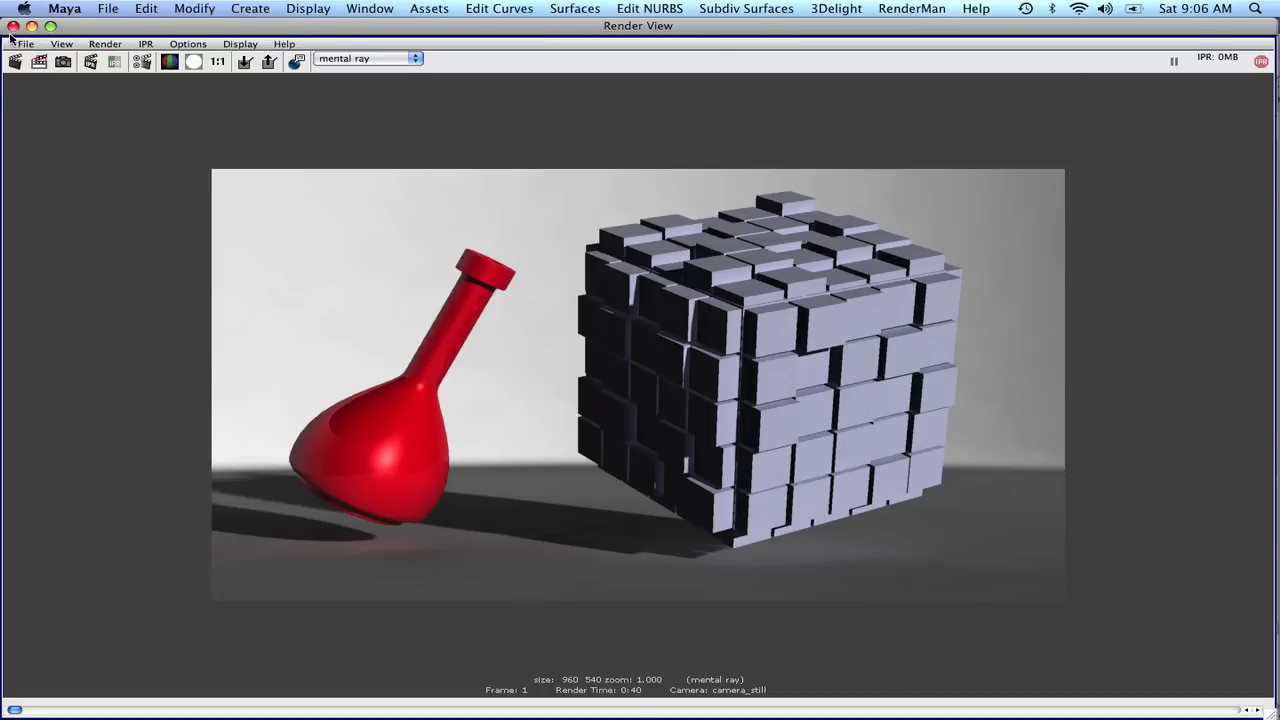
click(31, 26)
- Create a new directional light from the top view
key(space)
drag(571, 300, 480, 376)
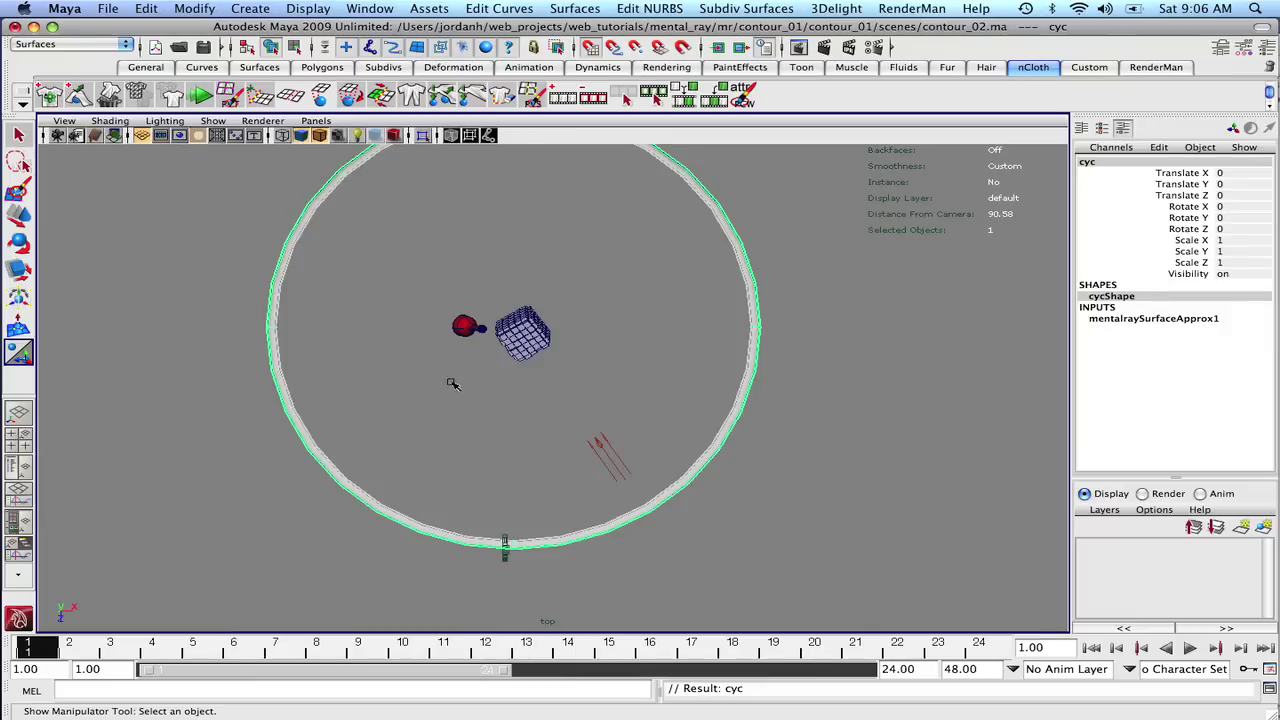
scroll(560, 370, up, 3)
click(250, 8)
mouse_move(380, 12)
mouse_move(250, 10)
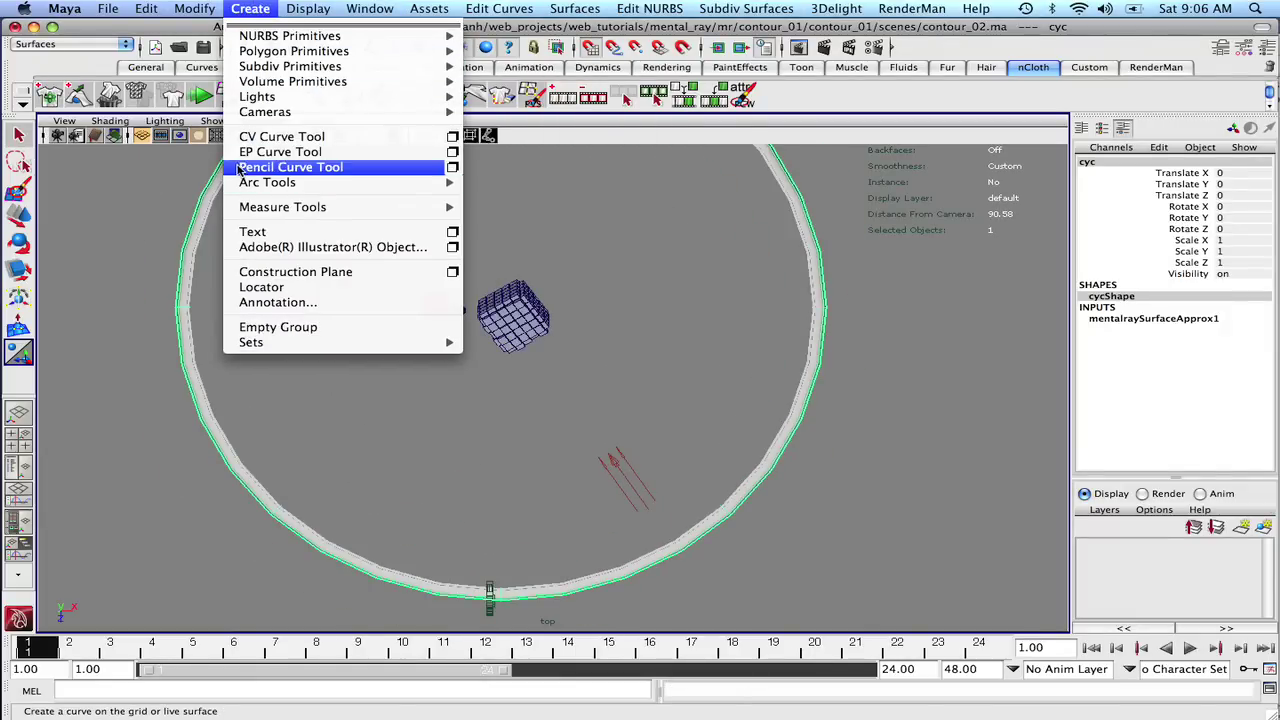
mouse_move(450, 97)
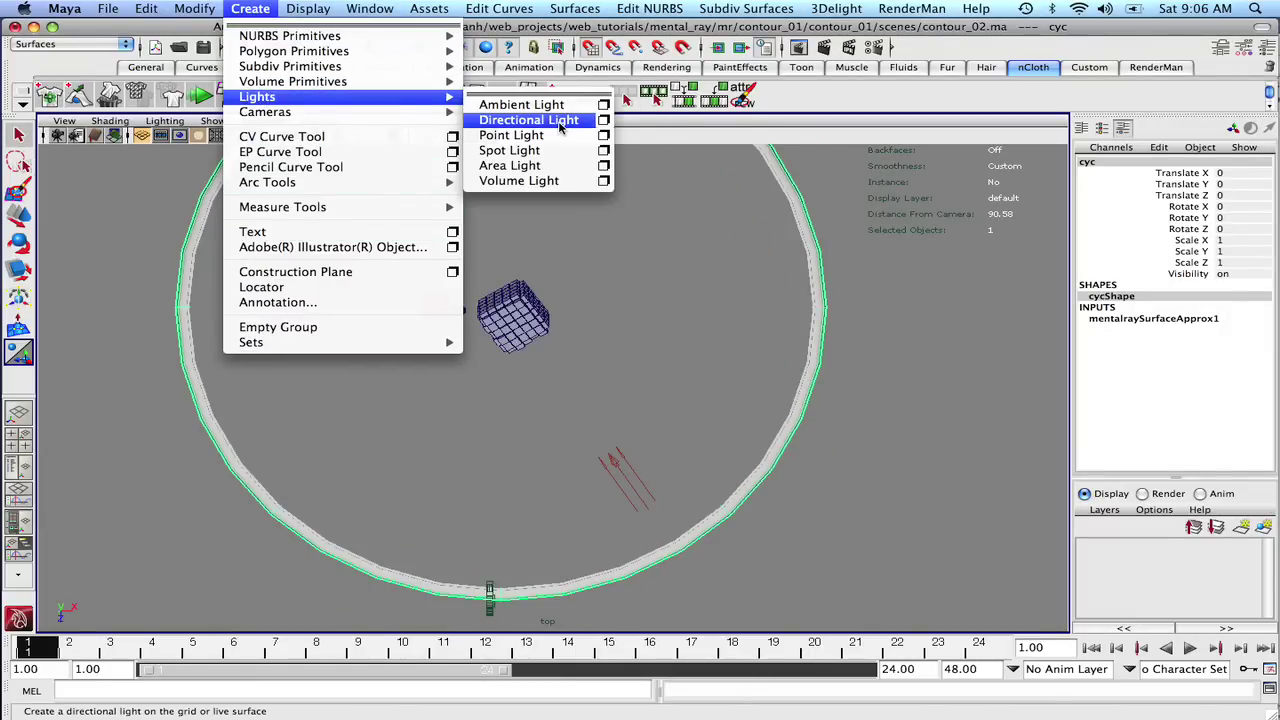
click(528, 120)
- Place the new light left of the flask, aim it at the cube, and raise it slightly
drag(503, 308, 310, 385)
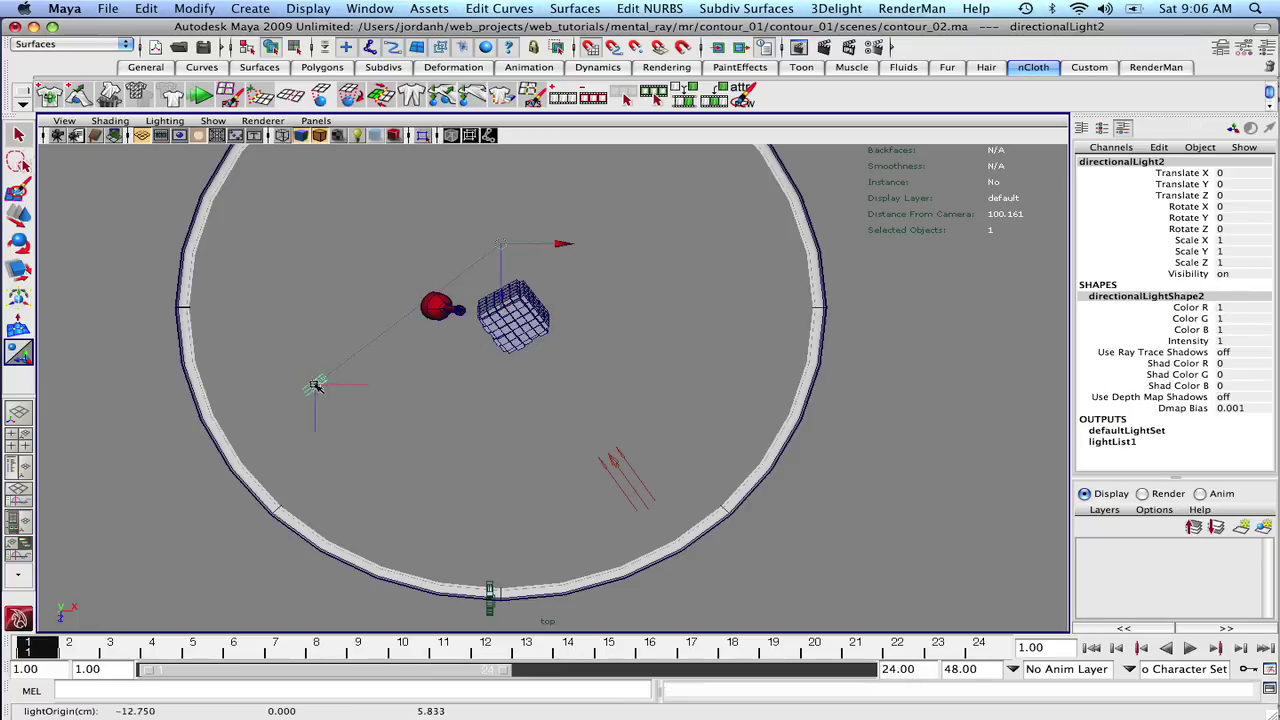
drag(501, 244, 511, 314)
drag(313, 388, 316, 392)
key(space)
drag(378, 345, 450, 344)
alt+middle_drag(508, 285, 515, 310)
alt+right_drag(515, 310, 523, 334)
alt+middle_drag(523, 334, 508, 400)
drag(508, 400, 510, 347)
drag(757, 400, 757, 372)
- Tint directionalLight2's colour pale lavender
drag(652, 273, 600, 275)
alt+right_drag(600, 275, 640, 300)
alt+drag(640, 300, 620, 310)
alt+right_drag(620, 310, 613, 330)
key(ctrl+a)
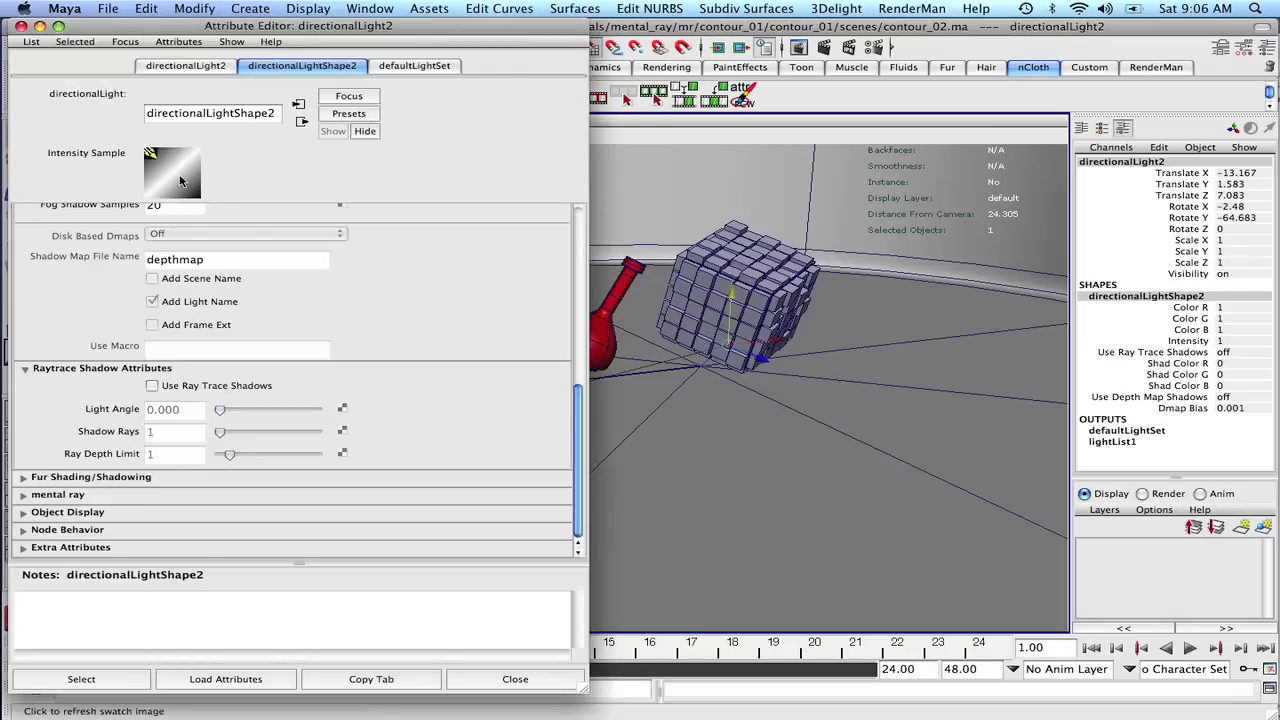
scroll(580, 229, up, 10)
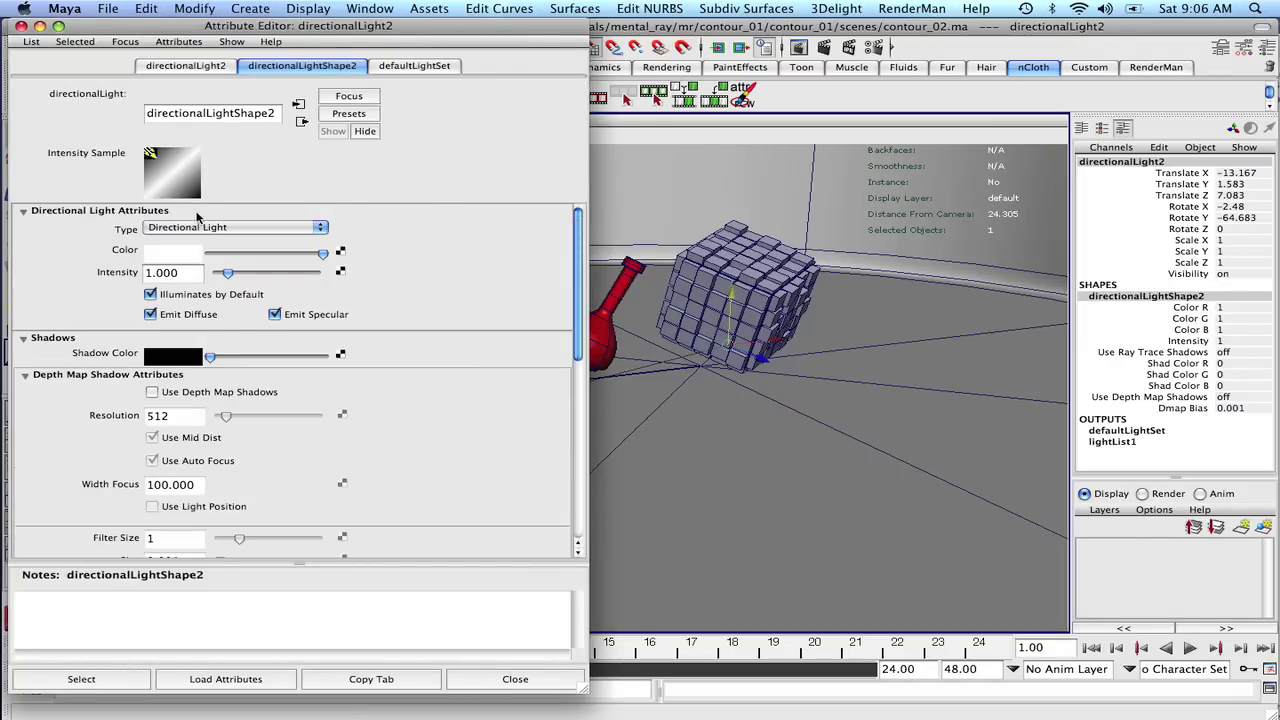
click(180, 250)
drag(252, 258, 247, 258)
click(146, 110)
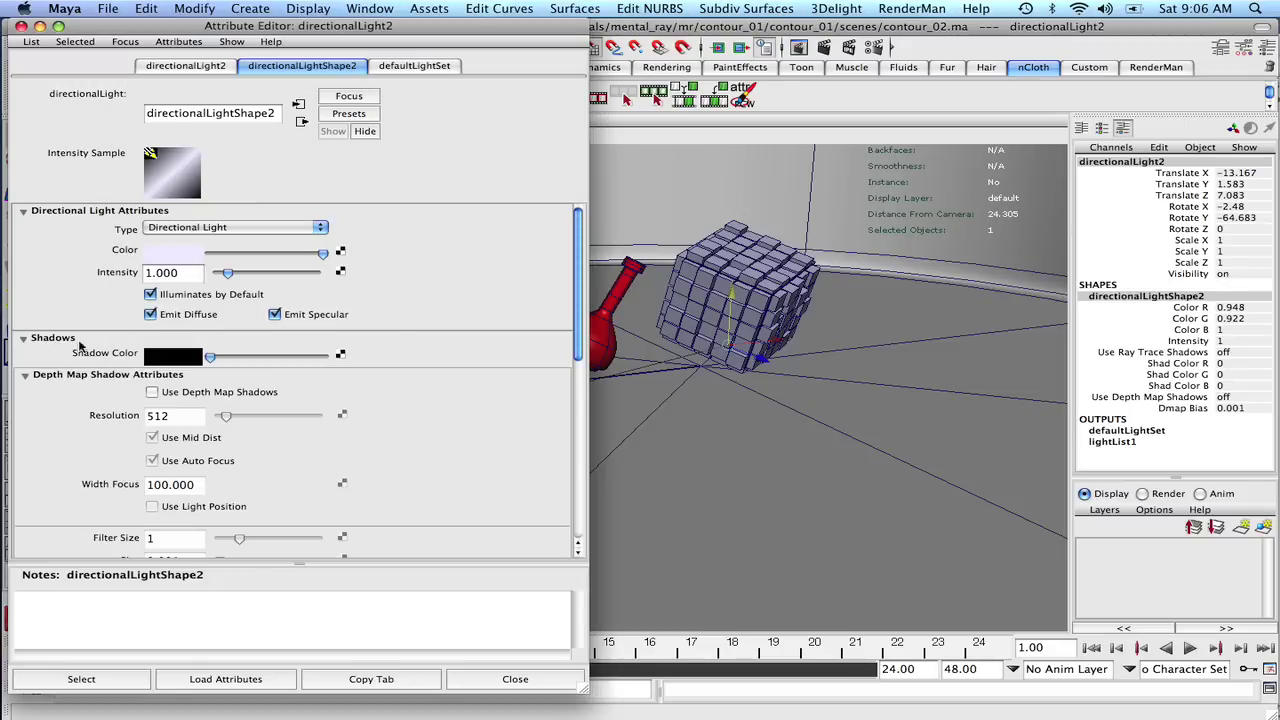
- Set directionalLight2's intensity to 0.2 and close its attributes
key(Tab)
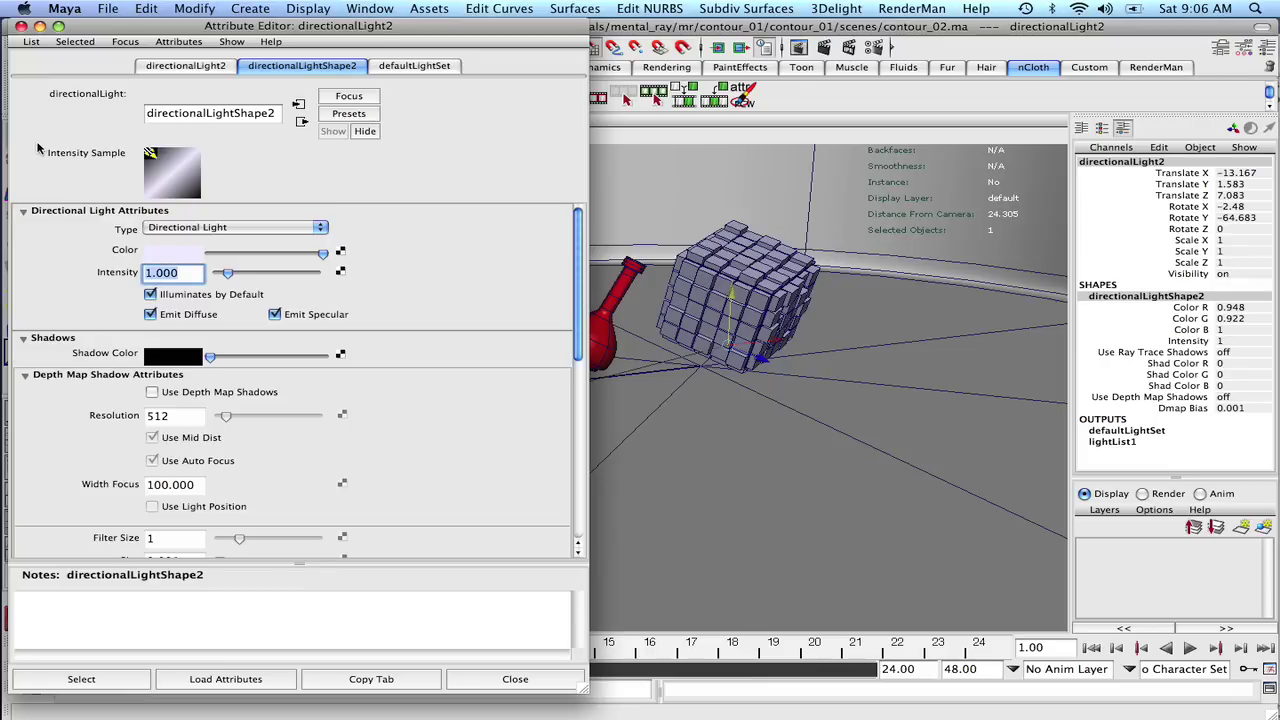
key(BackSpace)
text(.2)
key(Return)
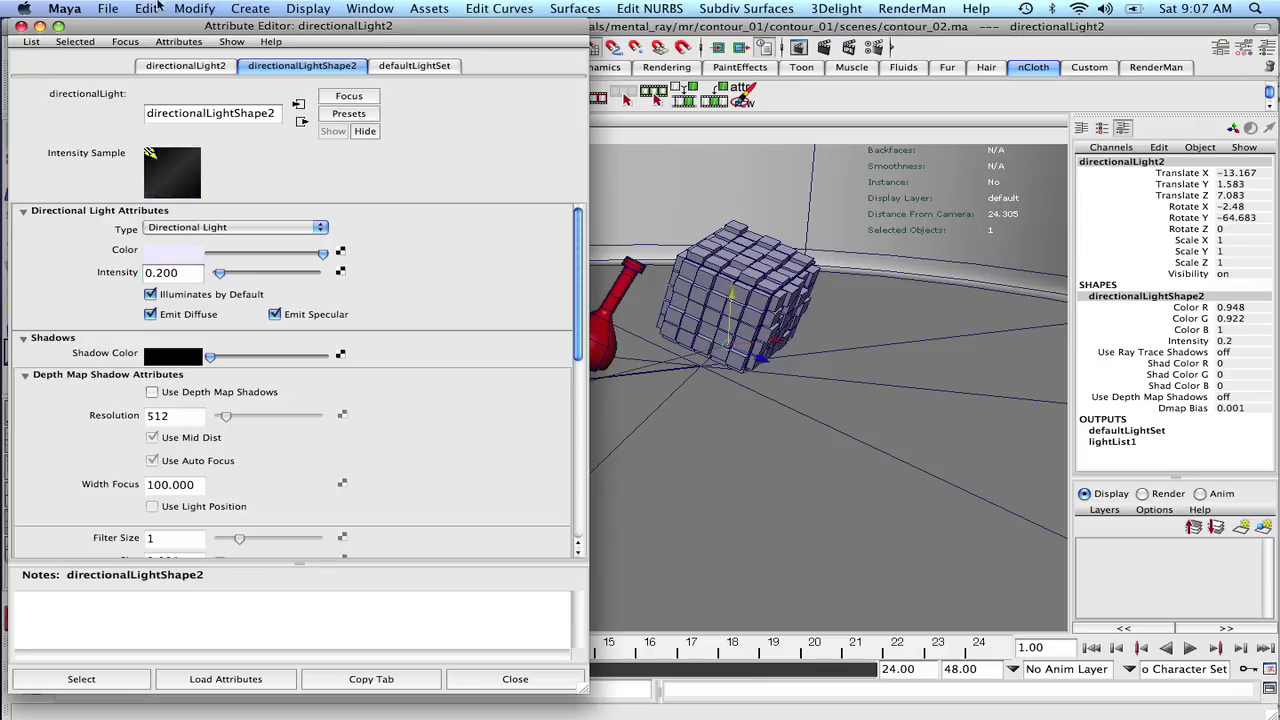
click(21, 26)
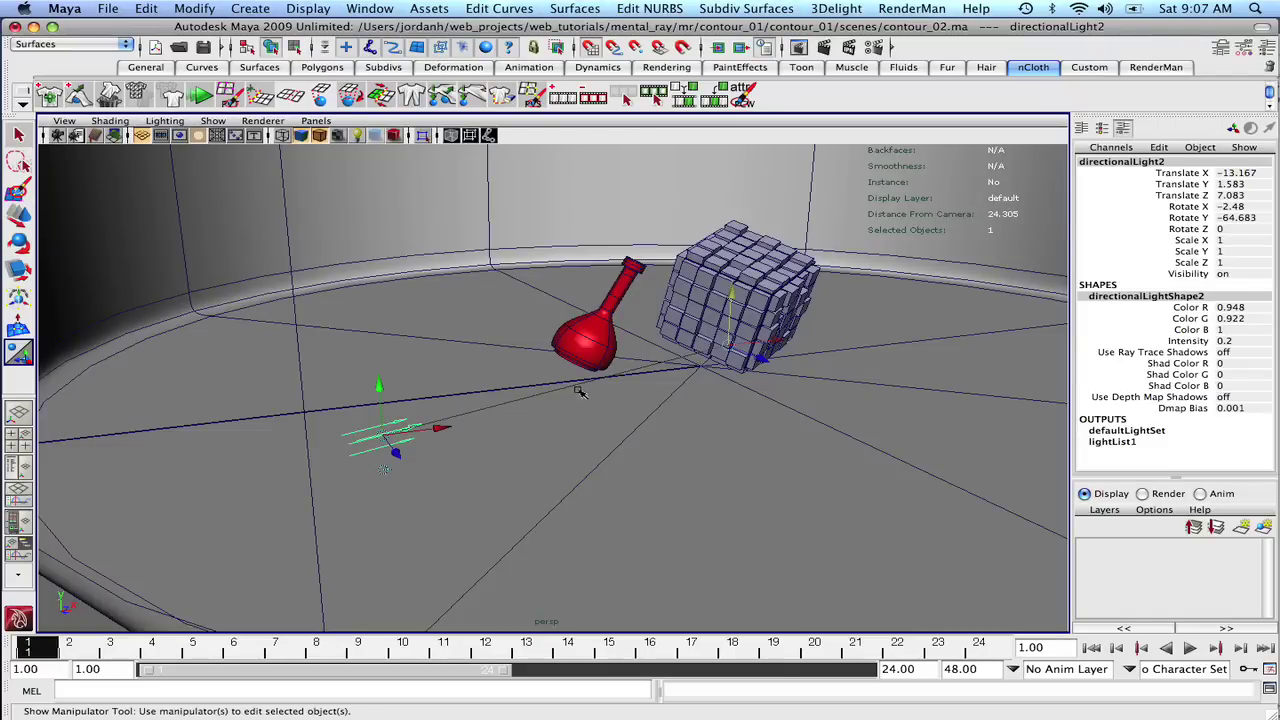
- Select directionalLight1 in the viewport
scroll(745, 365, down, 10)
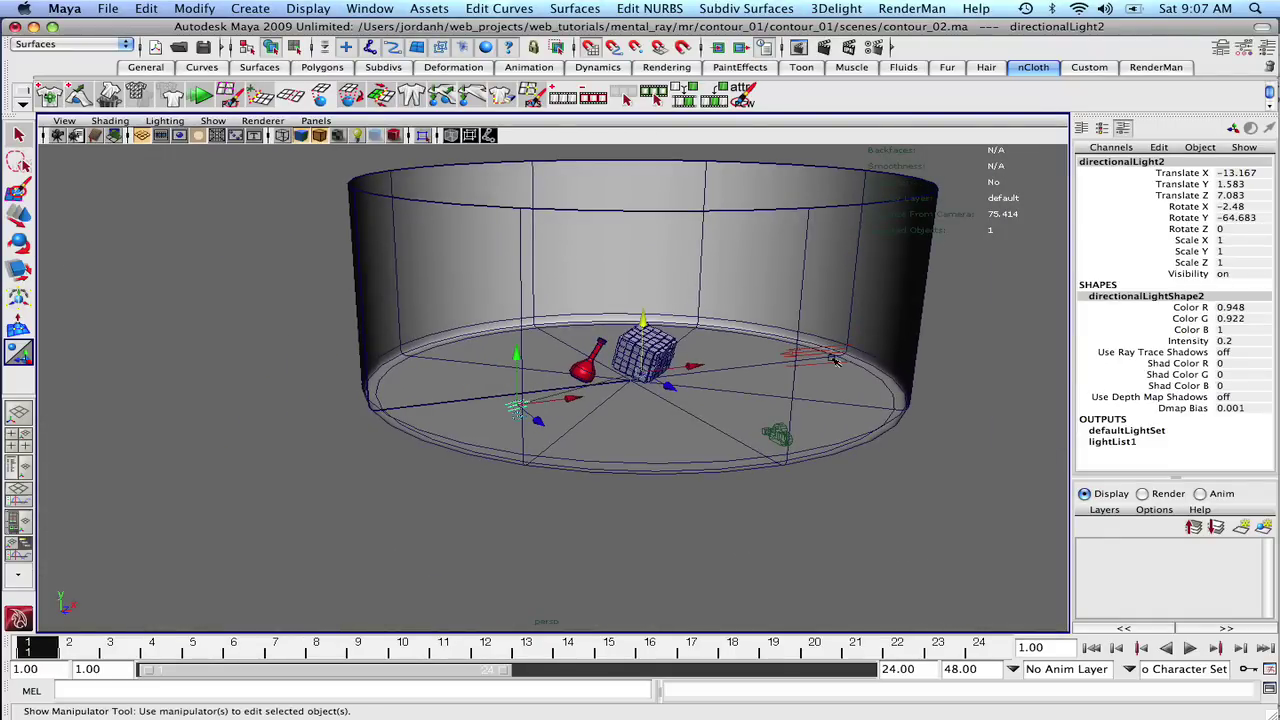
click(835, 358)
click(858, 392)
click(950, 260)
click(830, 355)
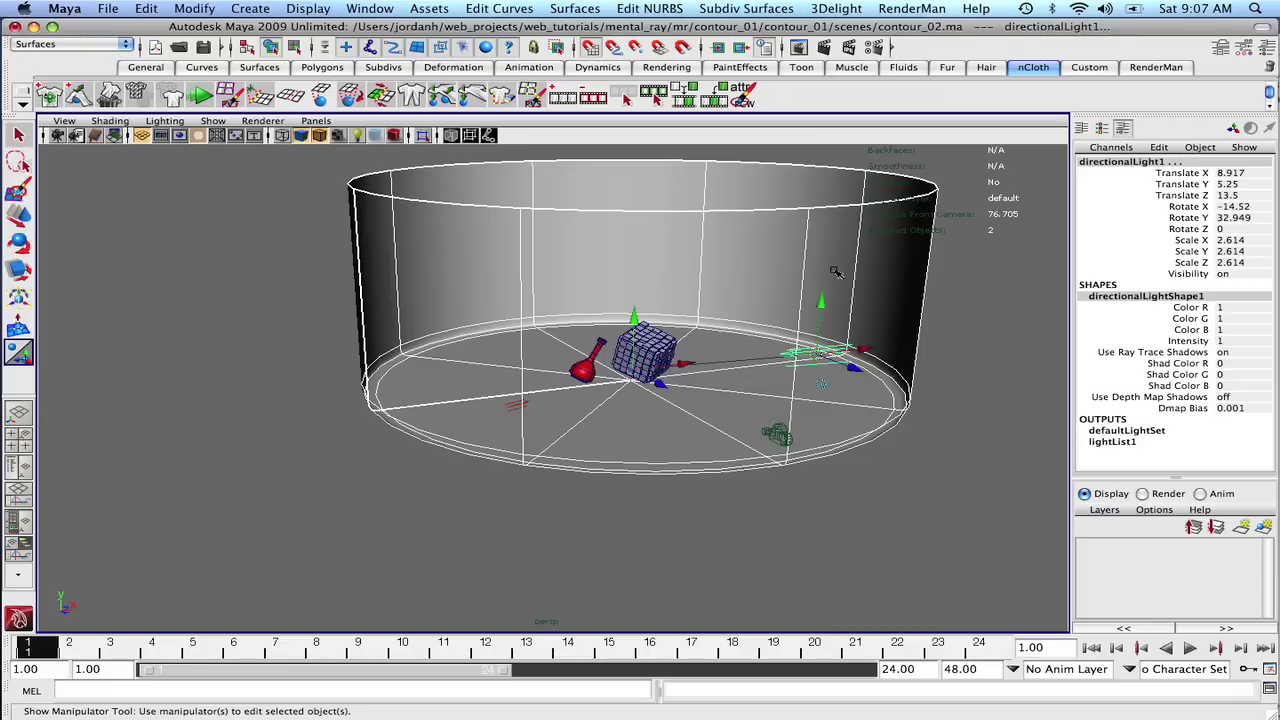
- Tint directionalLight1 a faint warm peach (H 19.68, S 0.040) and save the scene
key(ctrl+a)
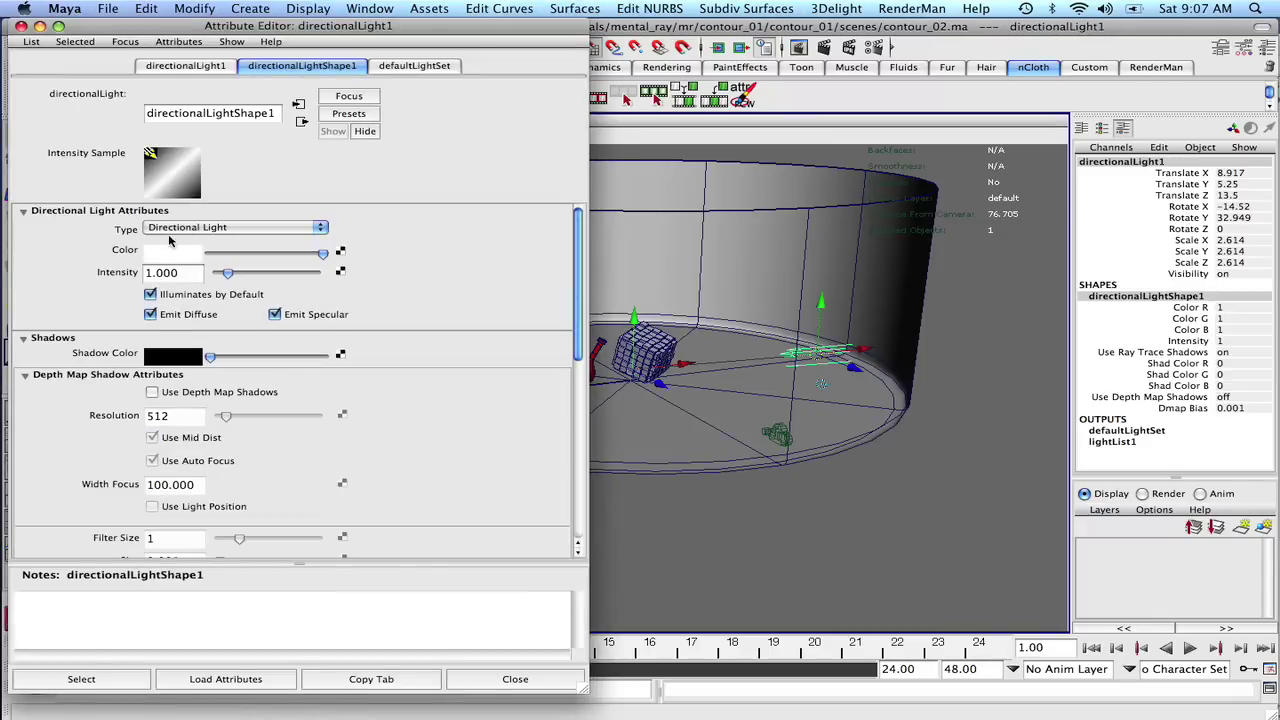
click(172, 250)
drag(250, 254, 253, 254)
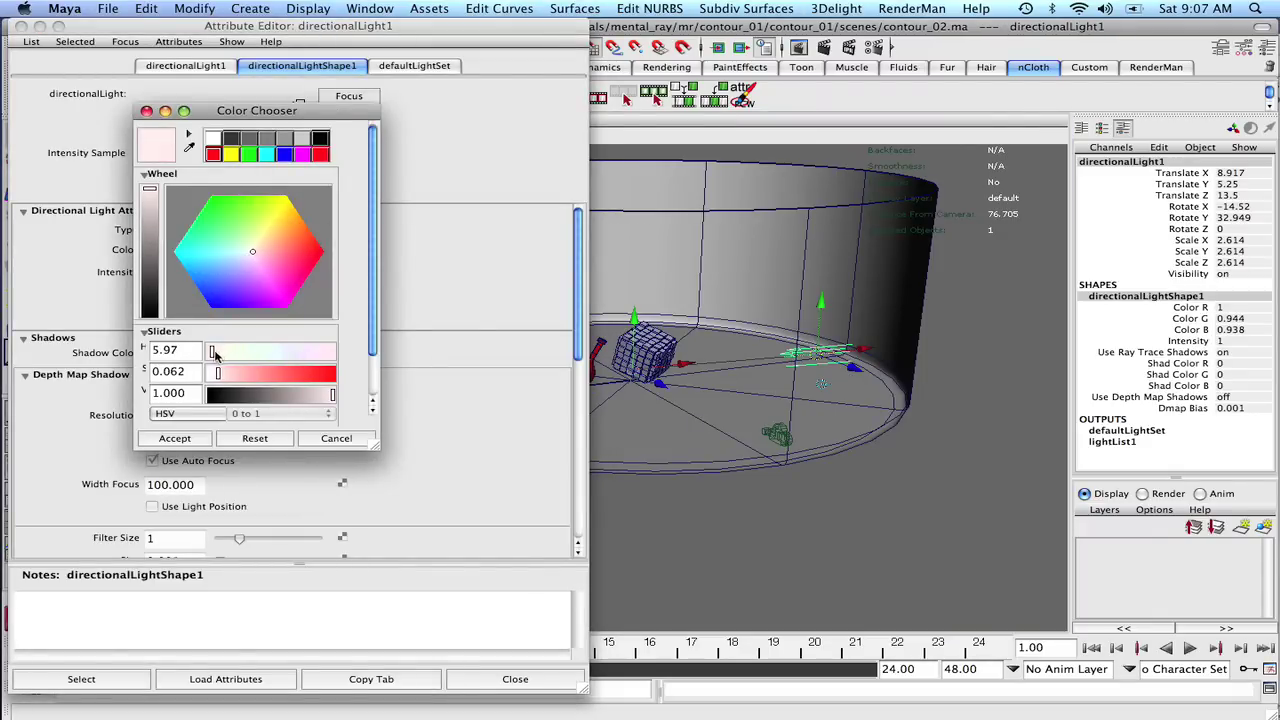
drag(213, 352, 213, 375)
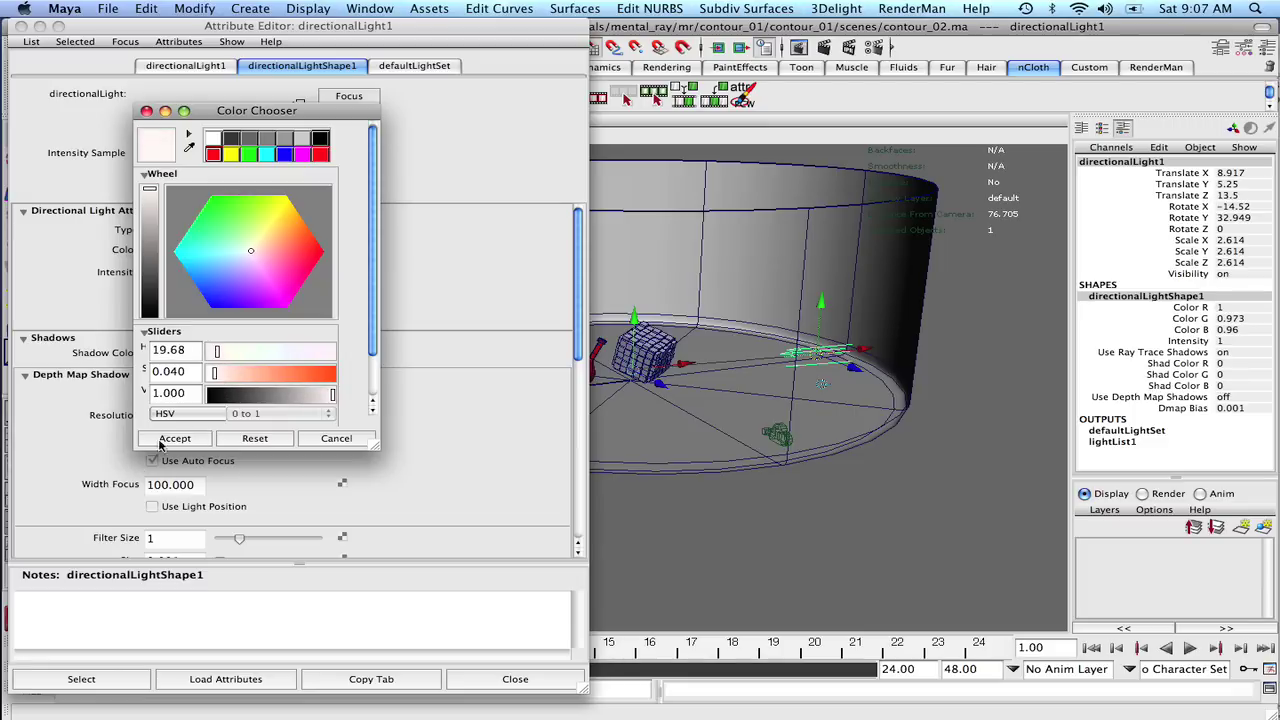
click(146, 111)
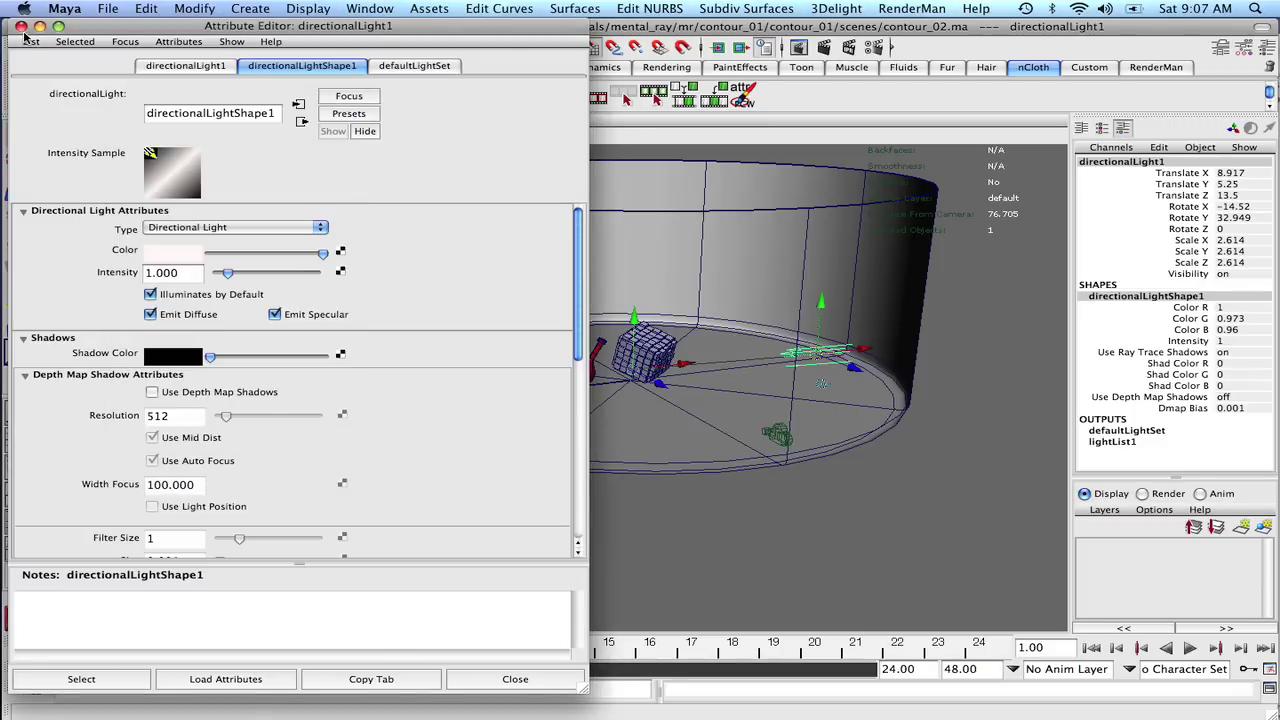
click(21, 26)
key(super+s)
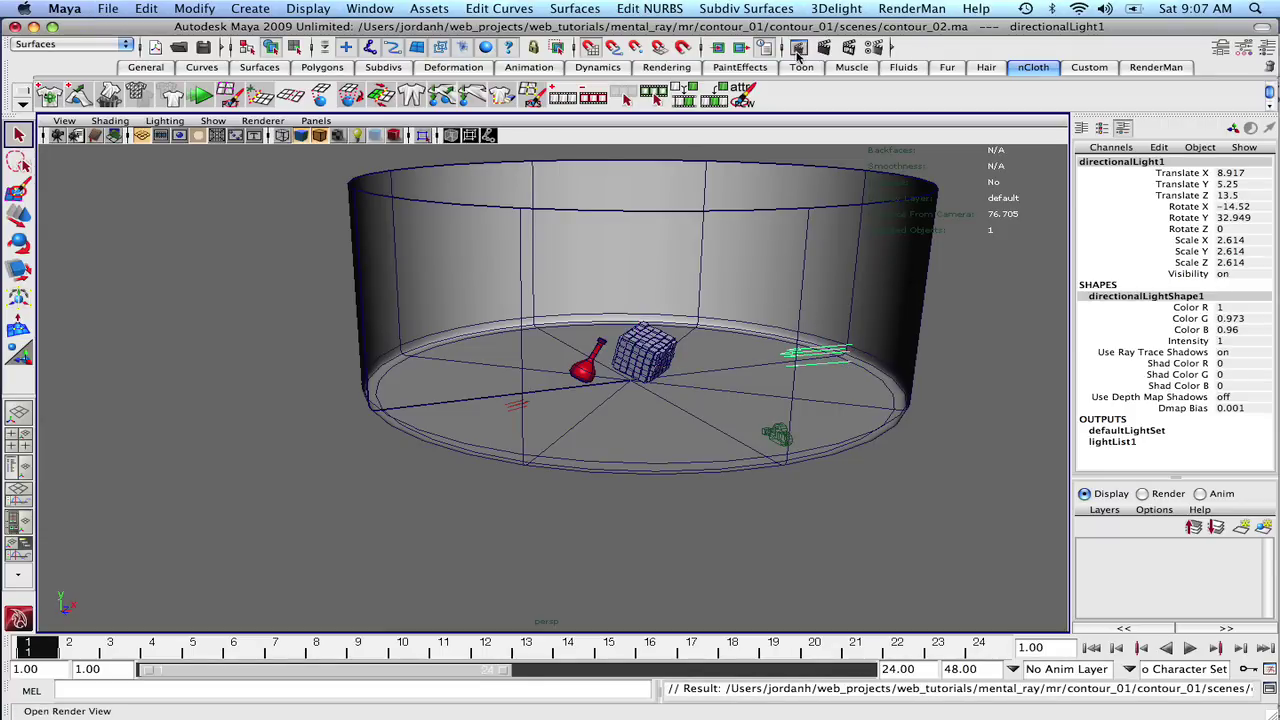
- In Render Settings Common, set the renderable camera to camera_still and enable the depth channel
click(884, 54)
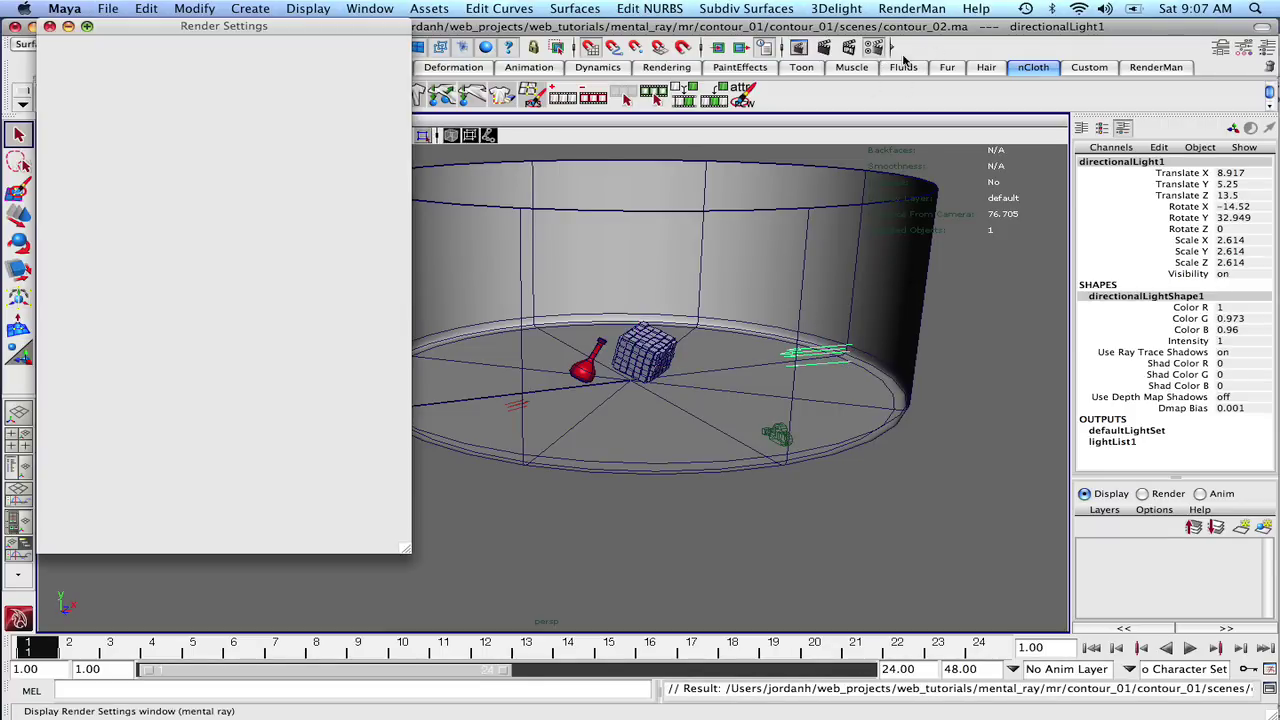
click(78, 110)
click(76, 110)
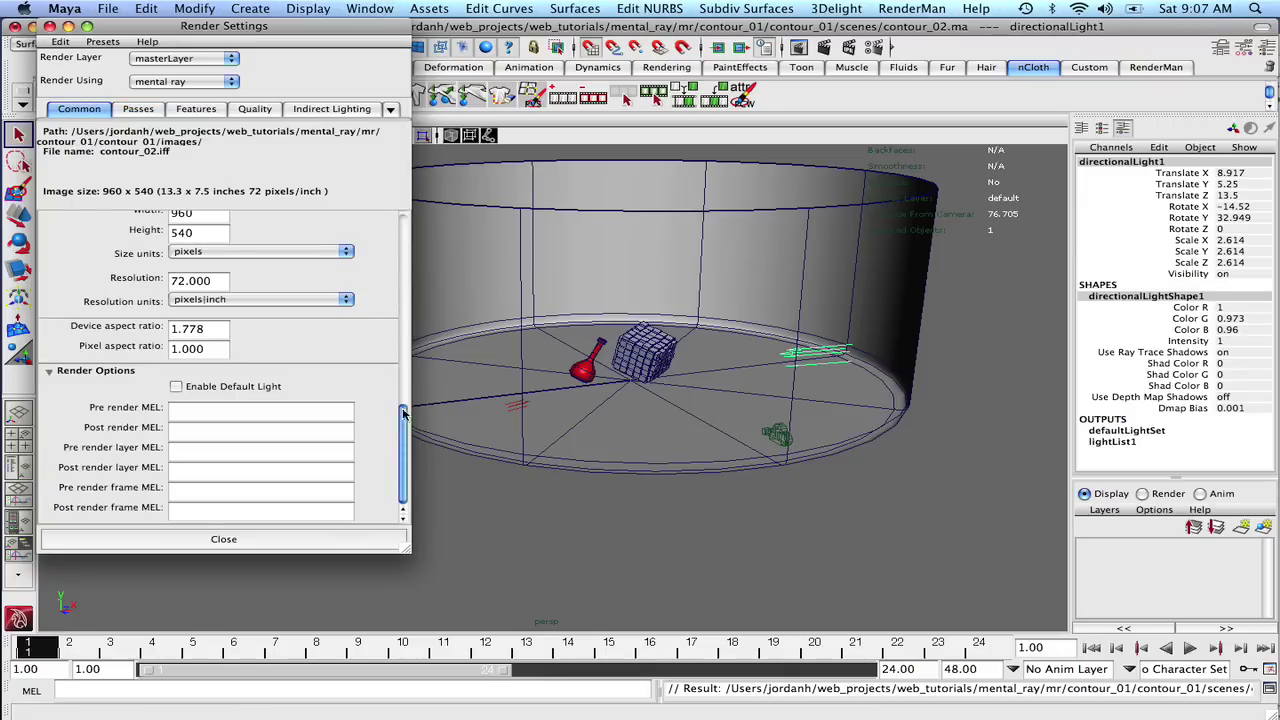
drag(406, 440, 404, 281)
scroll(385, 323, down, 6)
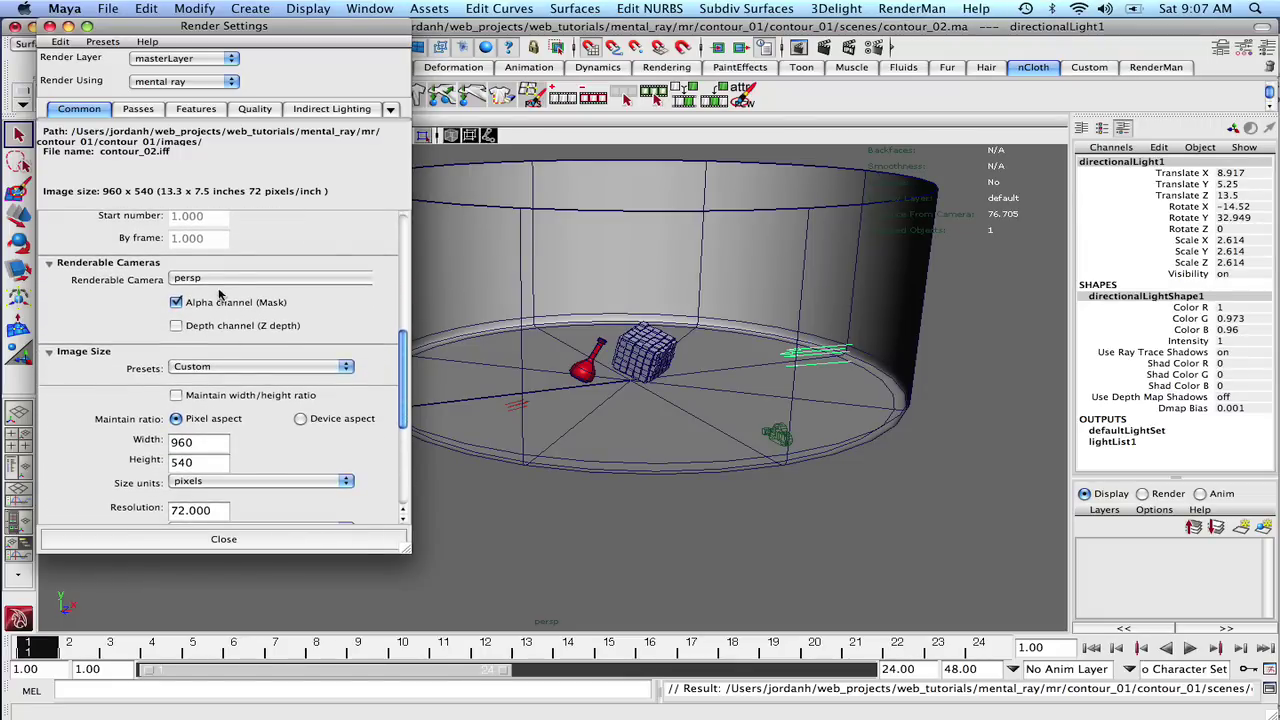
click(233, 279)
click(230, 301)
click(176, 326)
- Save the scene and open Render View
click(49, 26)
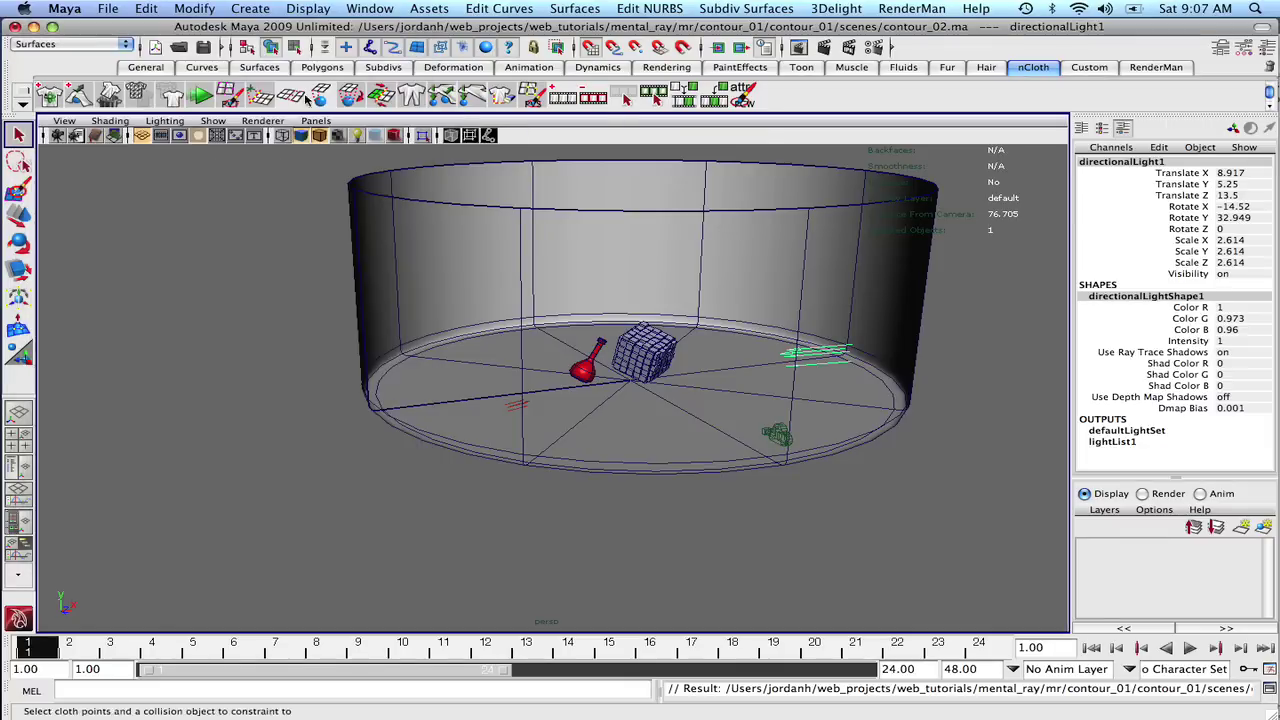
key(super+s)
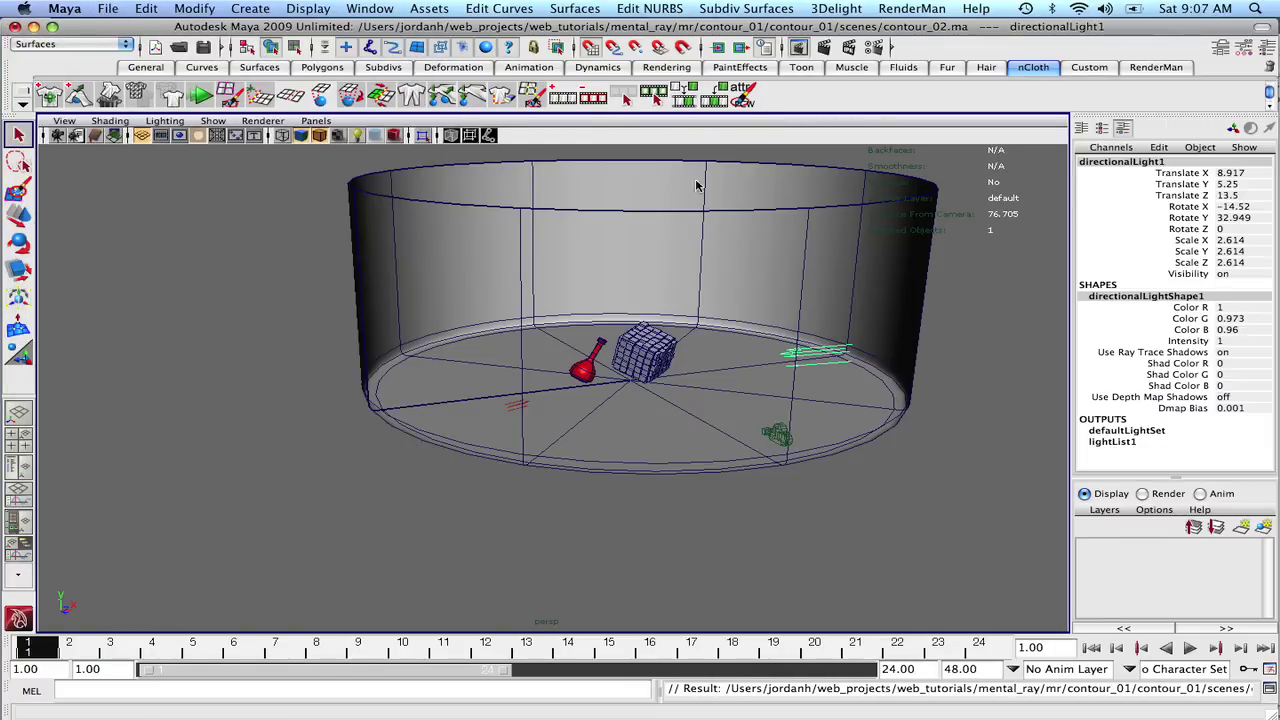
click(797, 48)
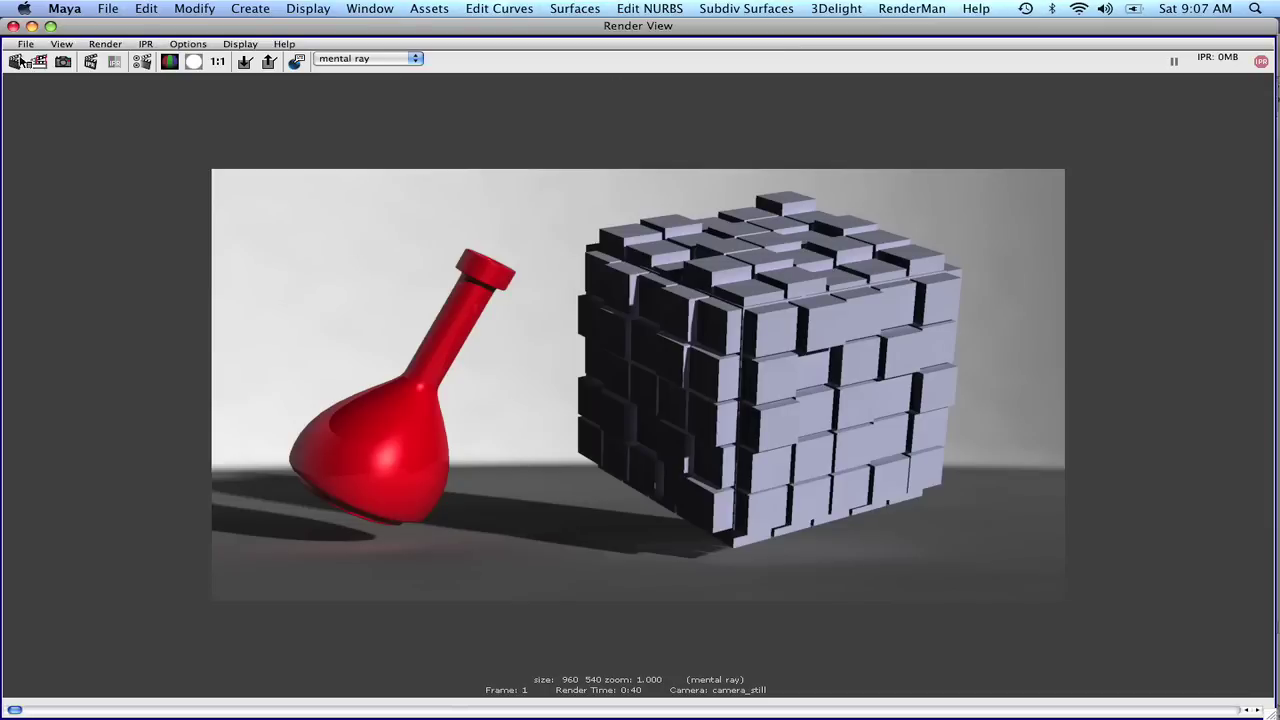